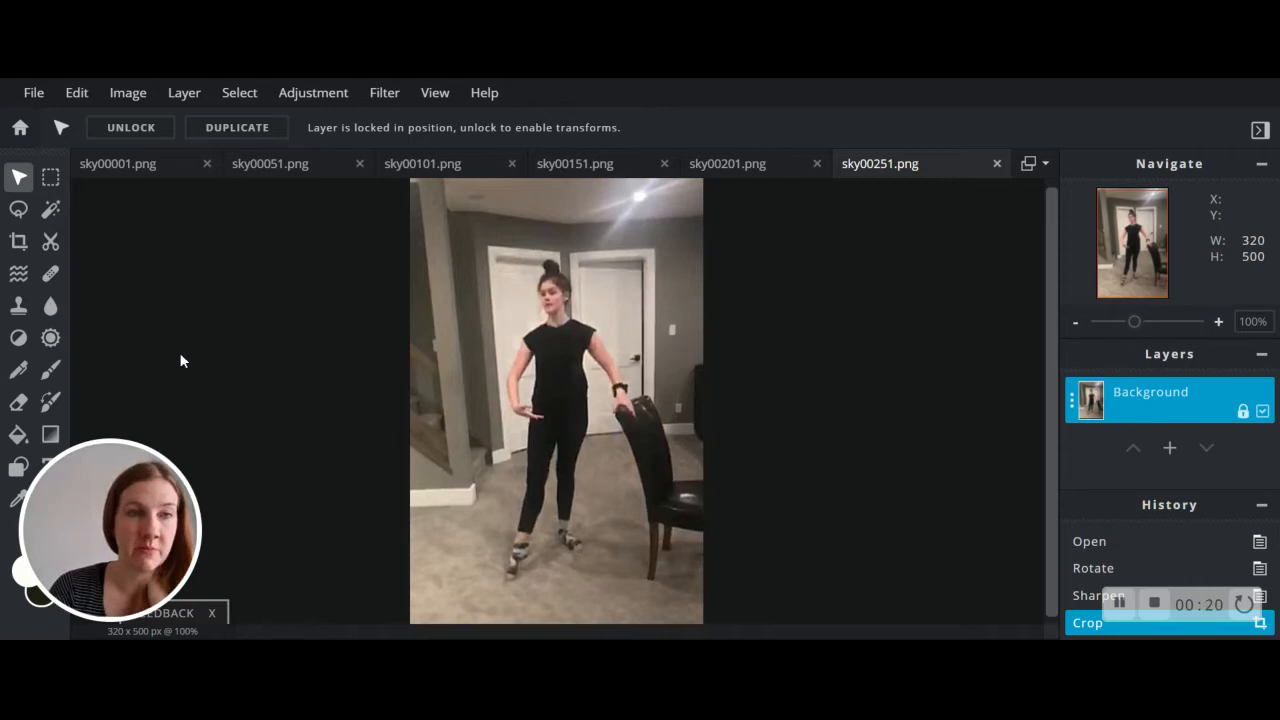
Adjust sky00251.png with Brightness & contrast, setting brightness to 16 and contrast to 10.
{"action": "left_click", "coordinate": [310, 100]}
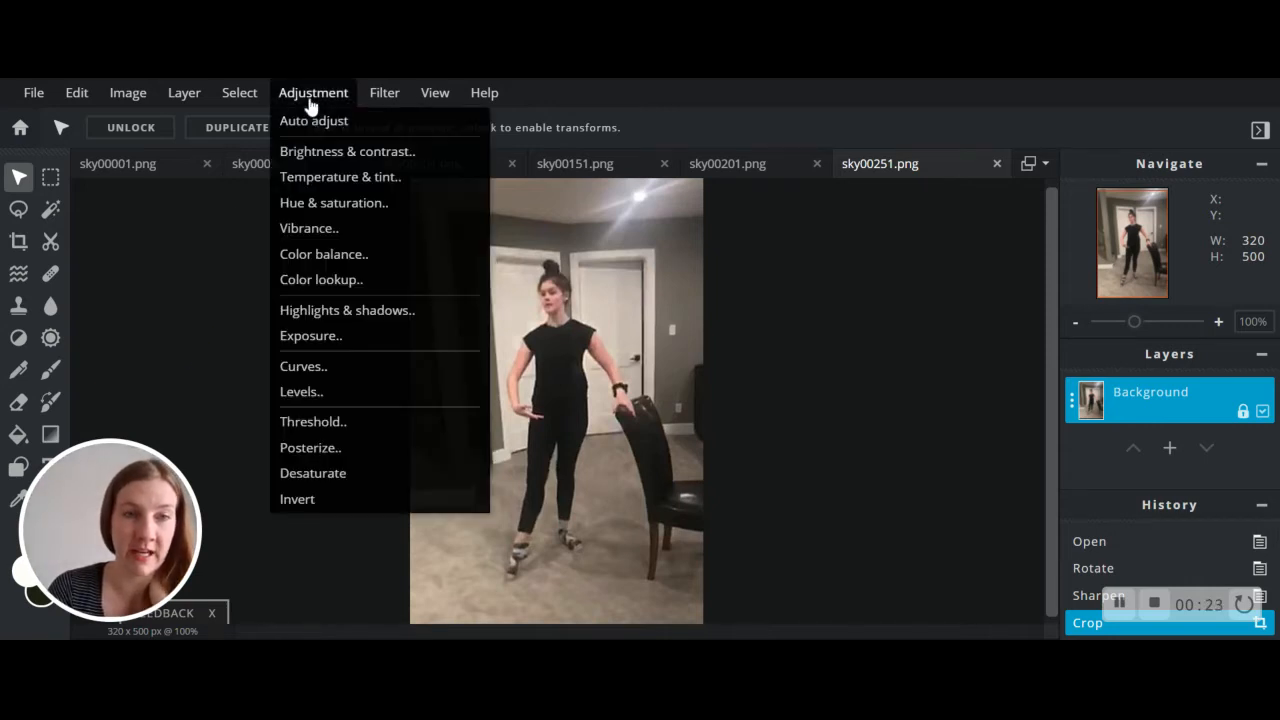
{"action": "left_click", "coordinate": [330, 160]}
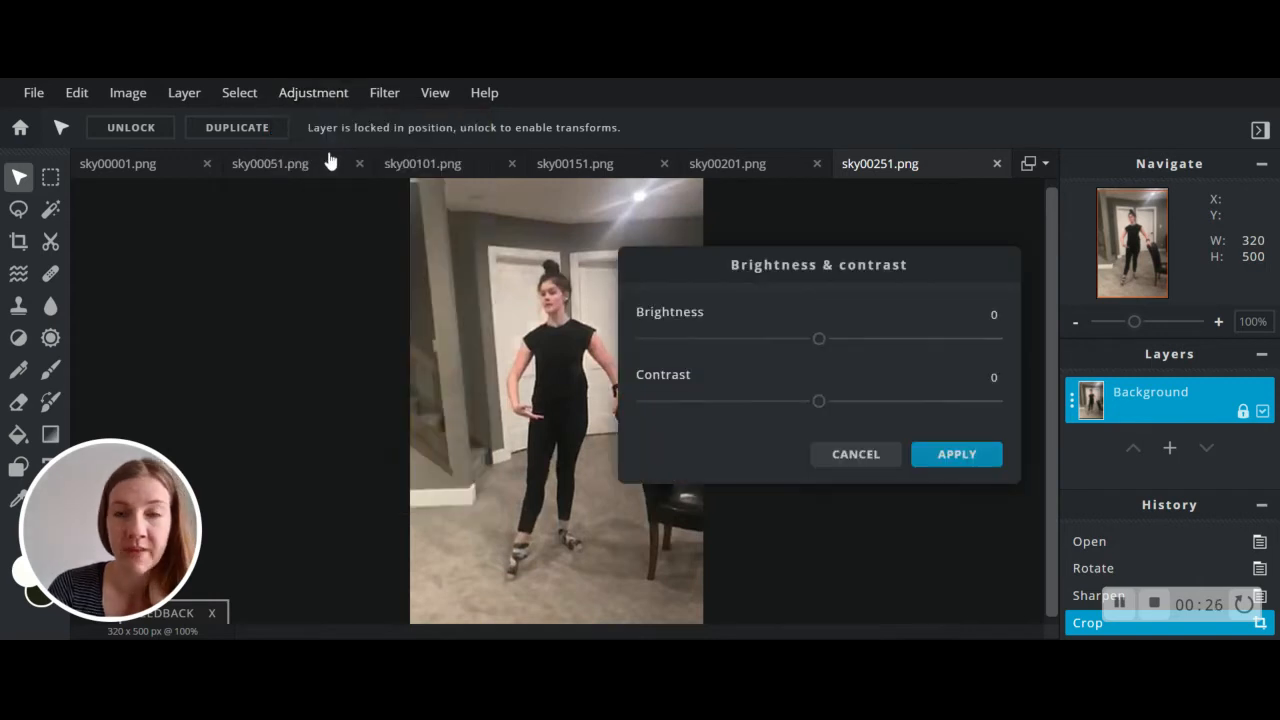
{"action": "left_click_drag", "start_coordinate": [861, 275], "coordinate": [923, 227]}
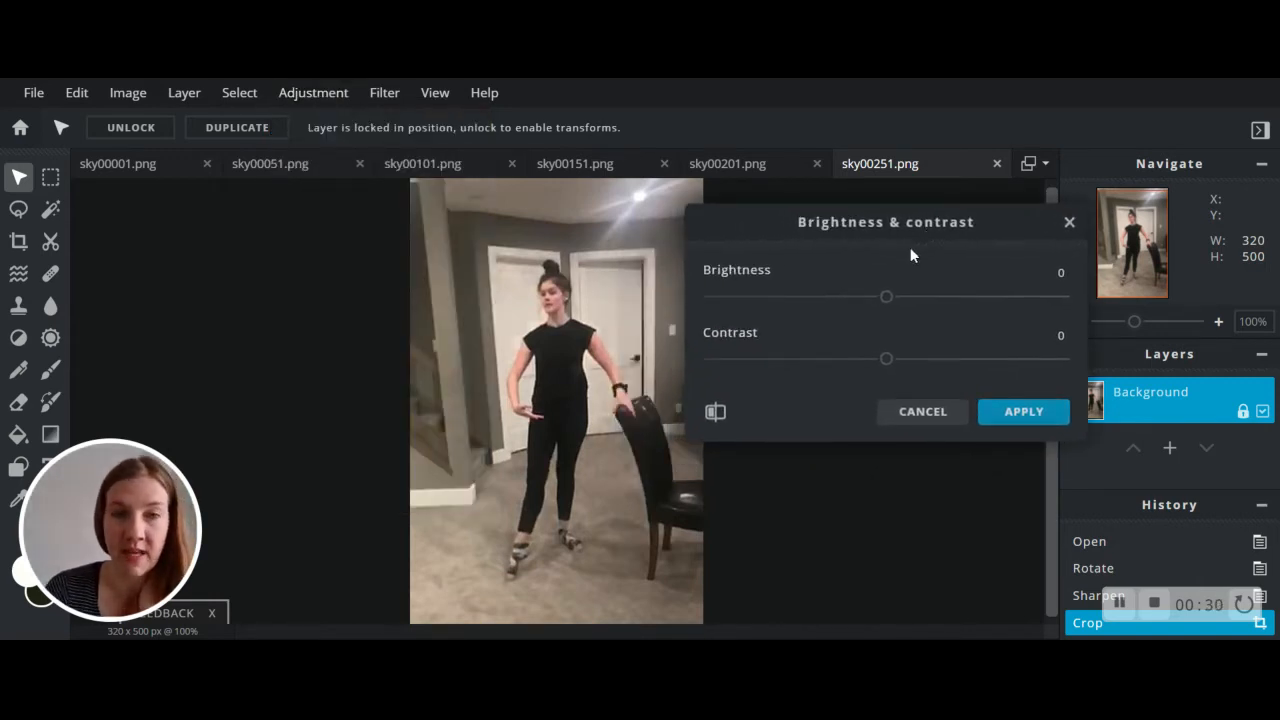
{"action": "left_click_drag", "start_coordinate": [889, 309], "coordinate": [916, 311]}
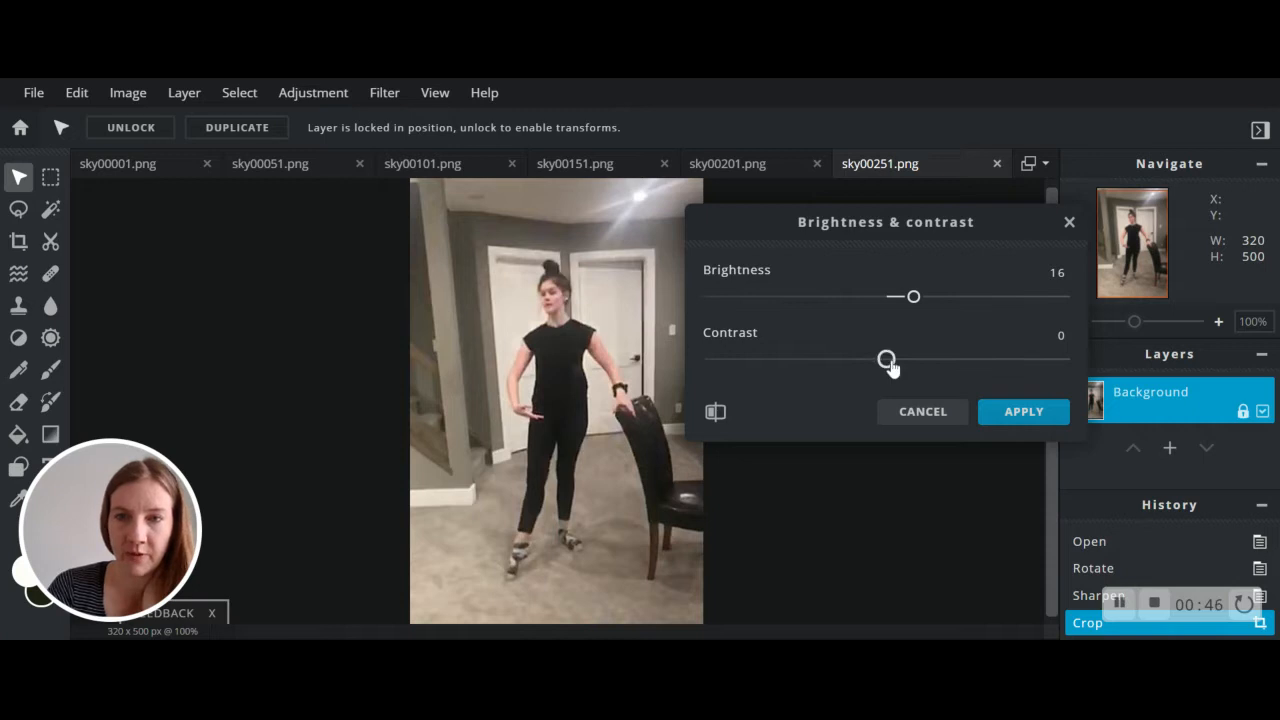
{"action": "left_click_drag", "start_coordinate": [889, 366], "coordinate": [905, 367]}
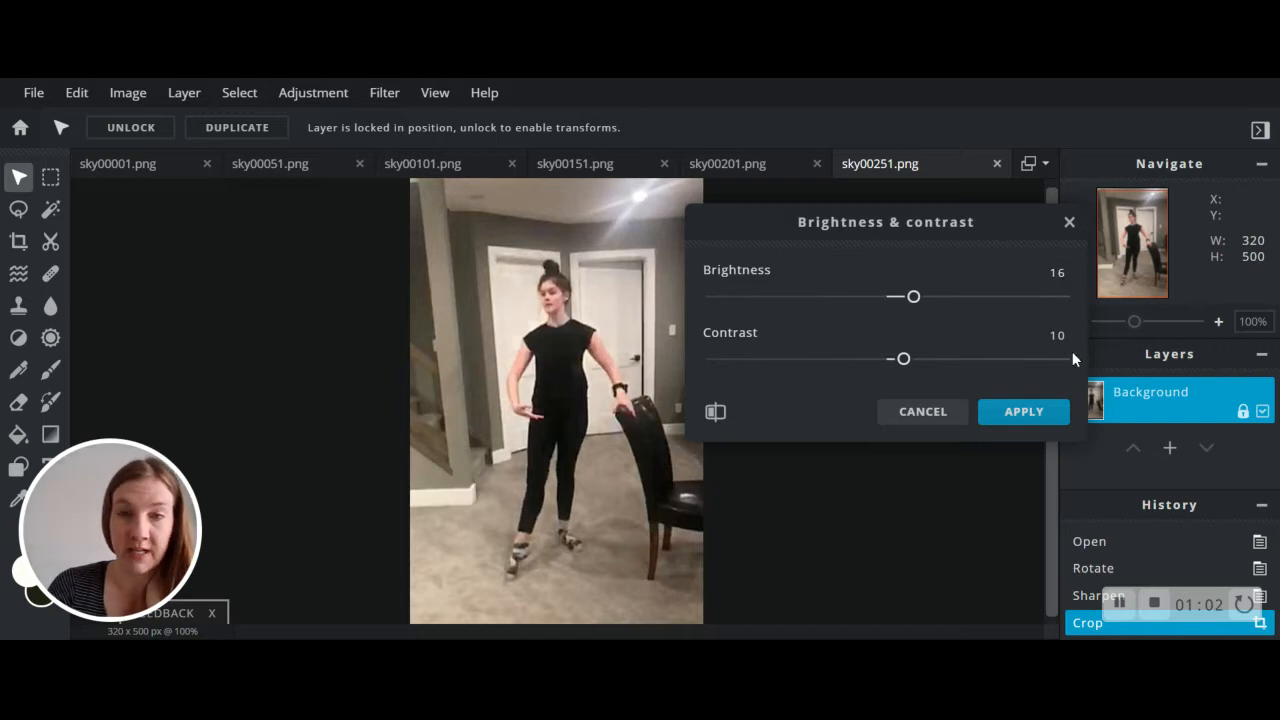
{"action": "left_click", "coordinate": [1024, 412]}
Slightly raise the brightness and contrast of sky00201.png, matching the adjustment made to sky00251.png.
{"action": "left_click", "coordinate": [722, 170]}
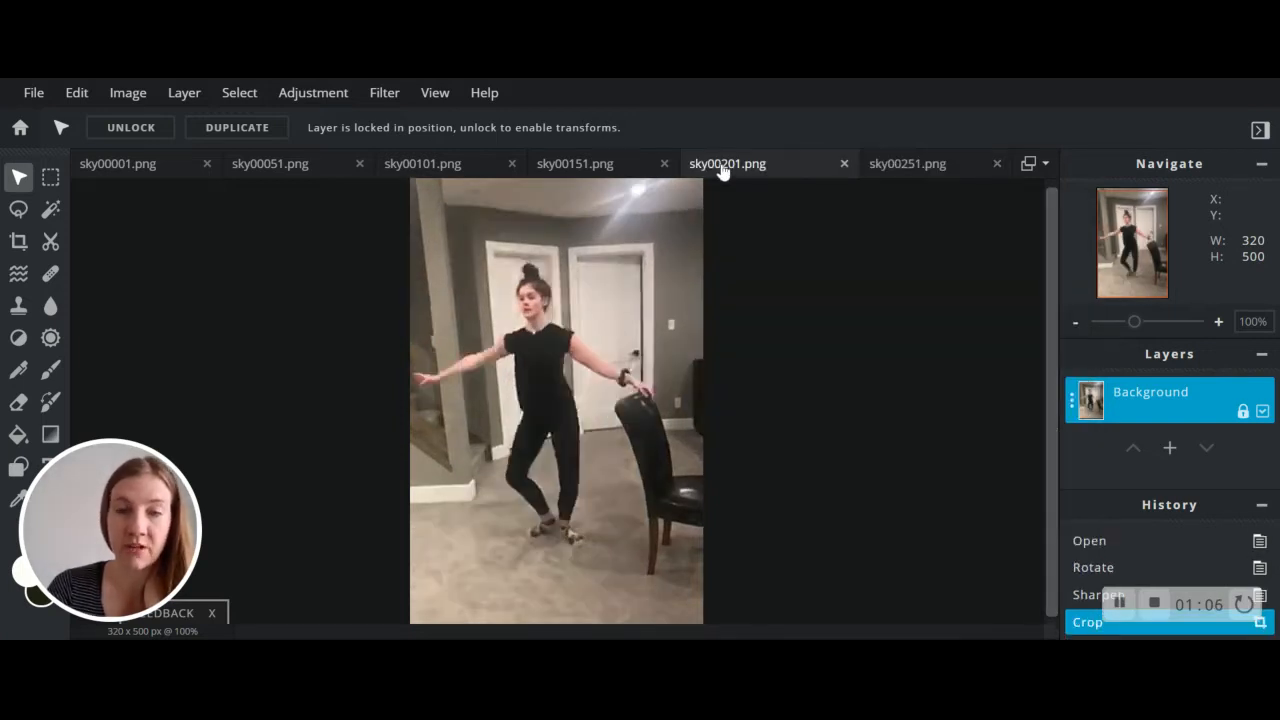
{"action": "left_click", "coordinate": [328, 104]}
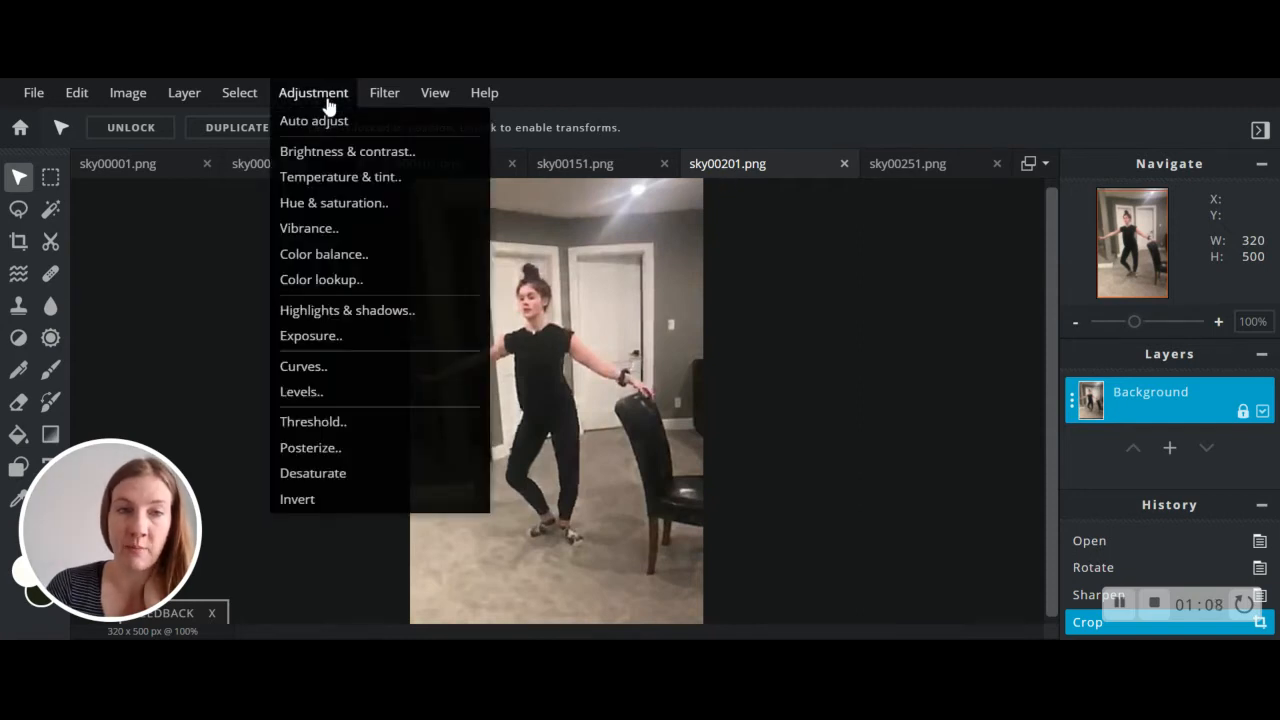
{"action": "left_click", "coordinate": [316, 152]}
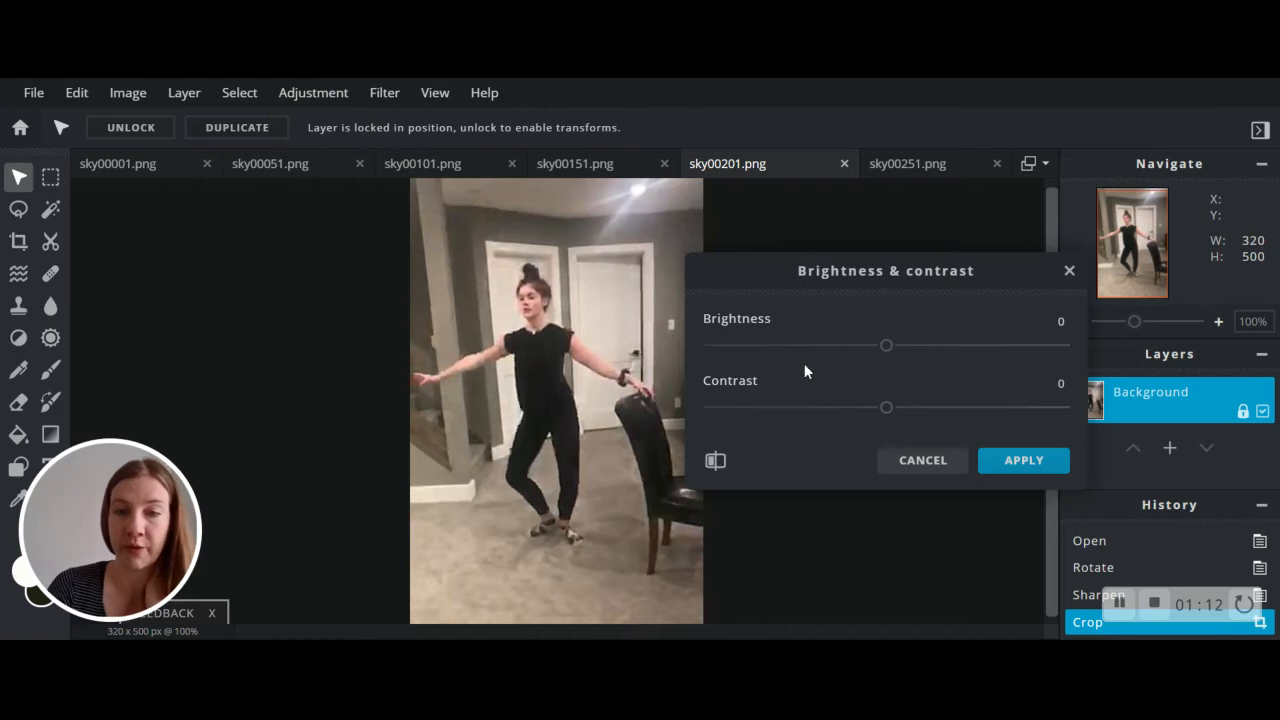
{"action": "left_click_drag", "start_coordinate": [886, 346], "coordinate": [914, 347]}
{"action": "left_click_drag", "start_coordinate": [898, 410], "coordinate": [903, 408]}
{"action": "left_click", "coordinate": [1024, 462]}
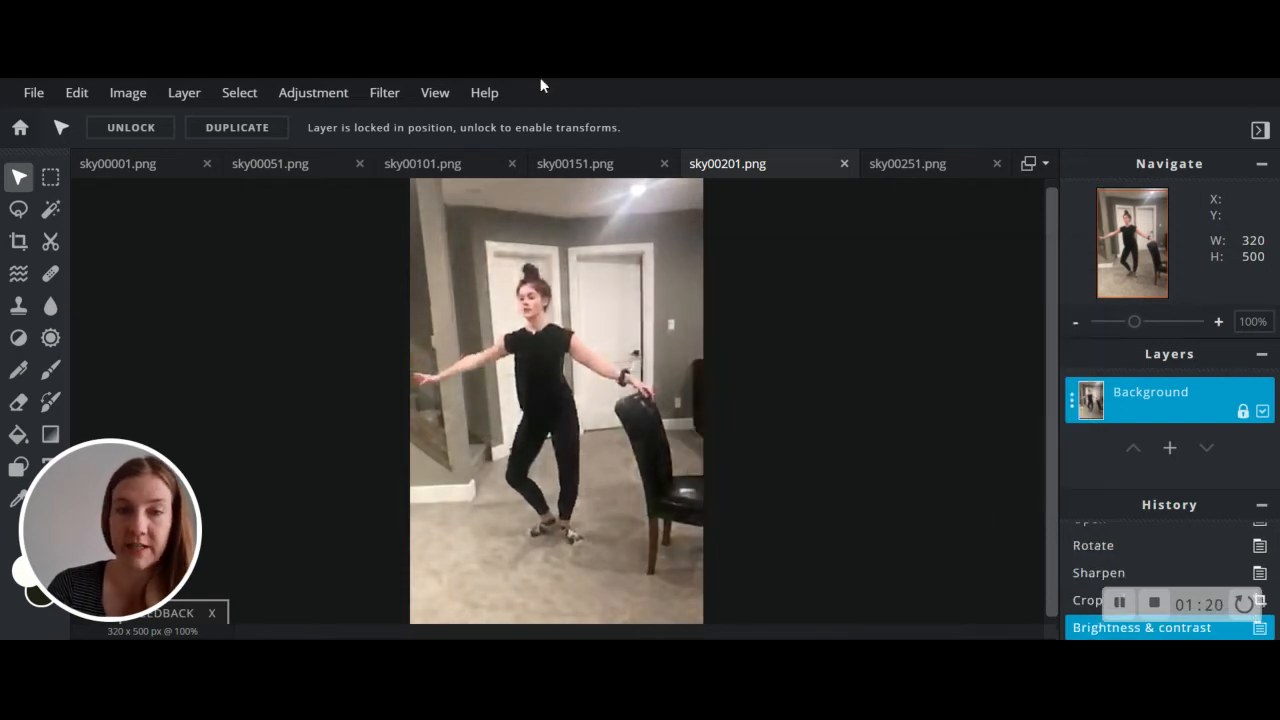
Adjust sky00151.png with Brightness & contrast, setting brightness to 16 and contrast to 11.
{"action": "left_click", "coordinate": [626, 170]}
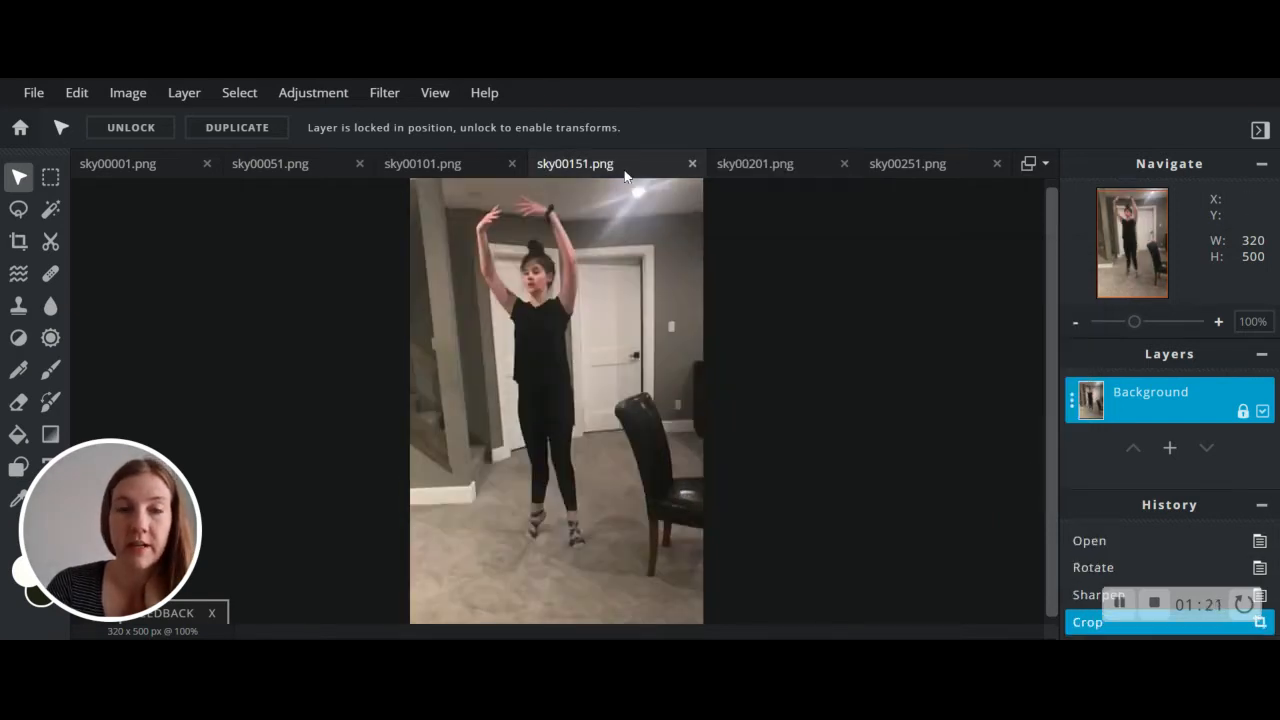
{"action": "left_click", "coordinate": [320, 98]}
{"action": "left_click", "coordinate": [320, 99]}
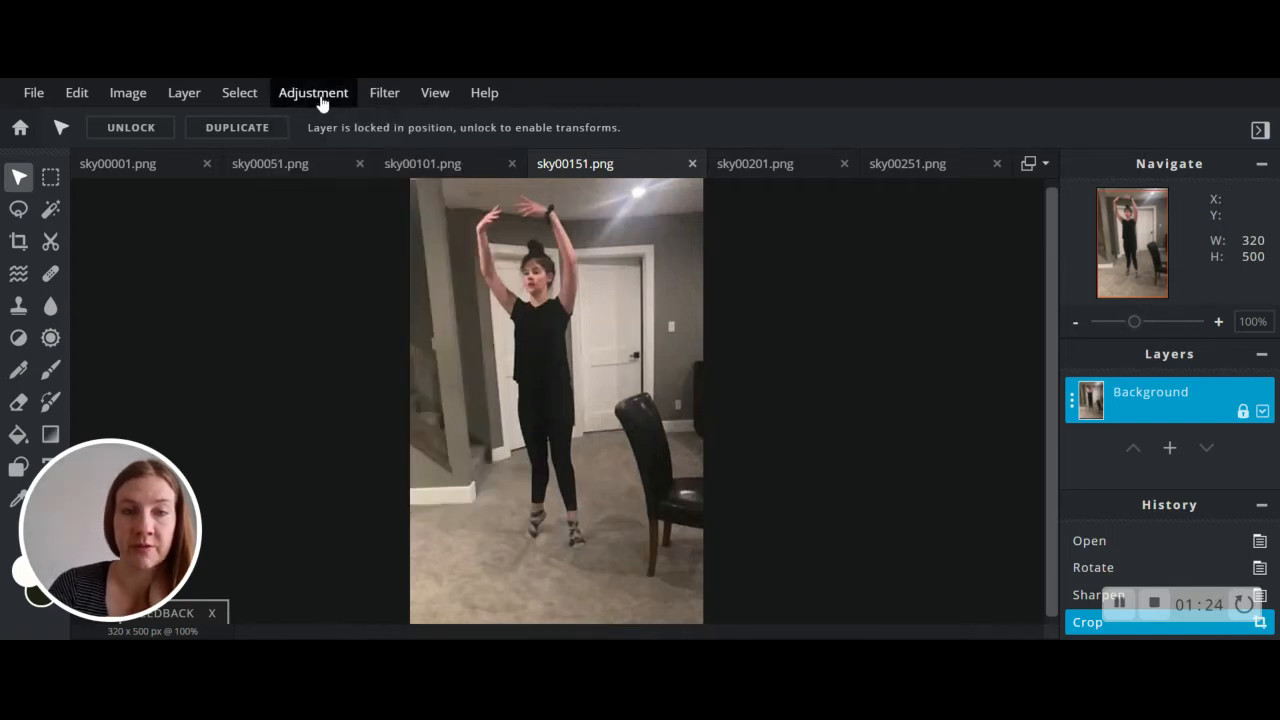
{"action": "left_click", "coordinate": [317, 100]}
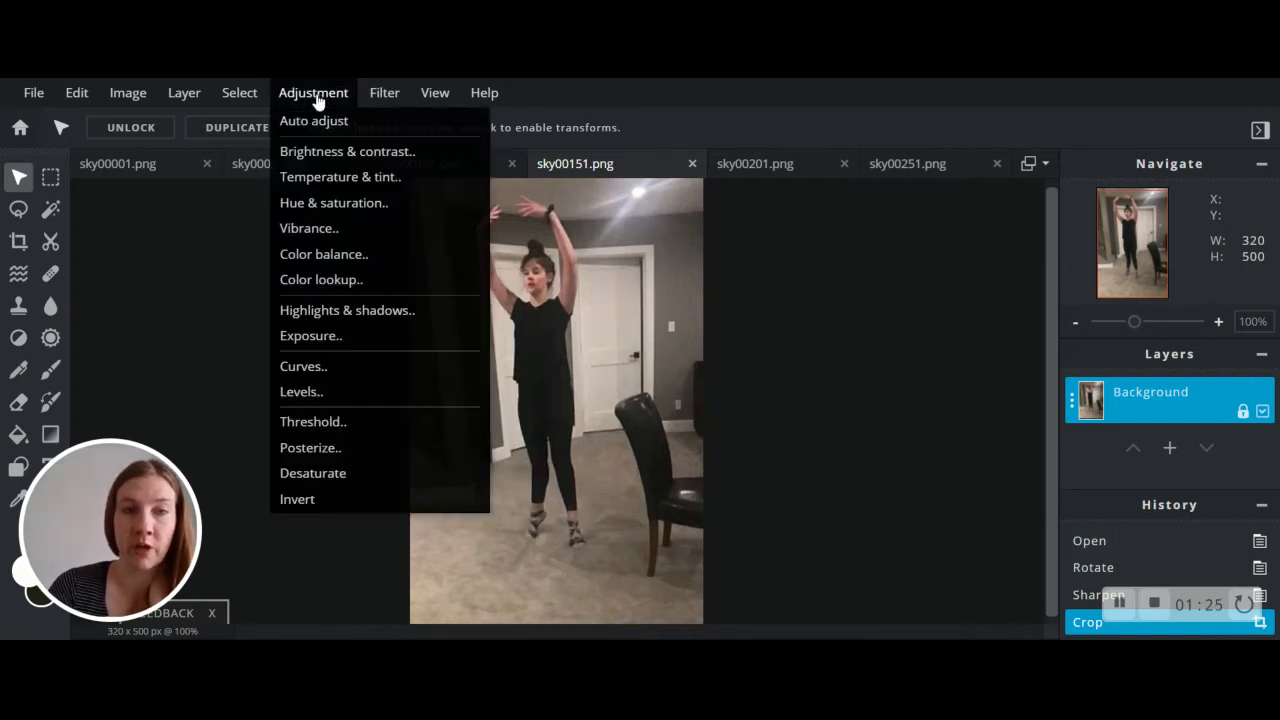
{"action": "left_click", "coordinate": [325, 153]}
{"action": "left_click_drag", "start_coordinate": [886, 346], "coordinate": [914, 351]}
{"action": "left_click_drag", "start_coordinate": [888, 409], "coordinate": [906, 413]}
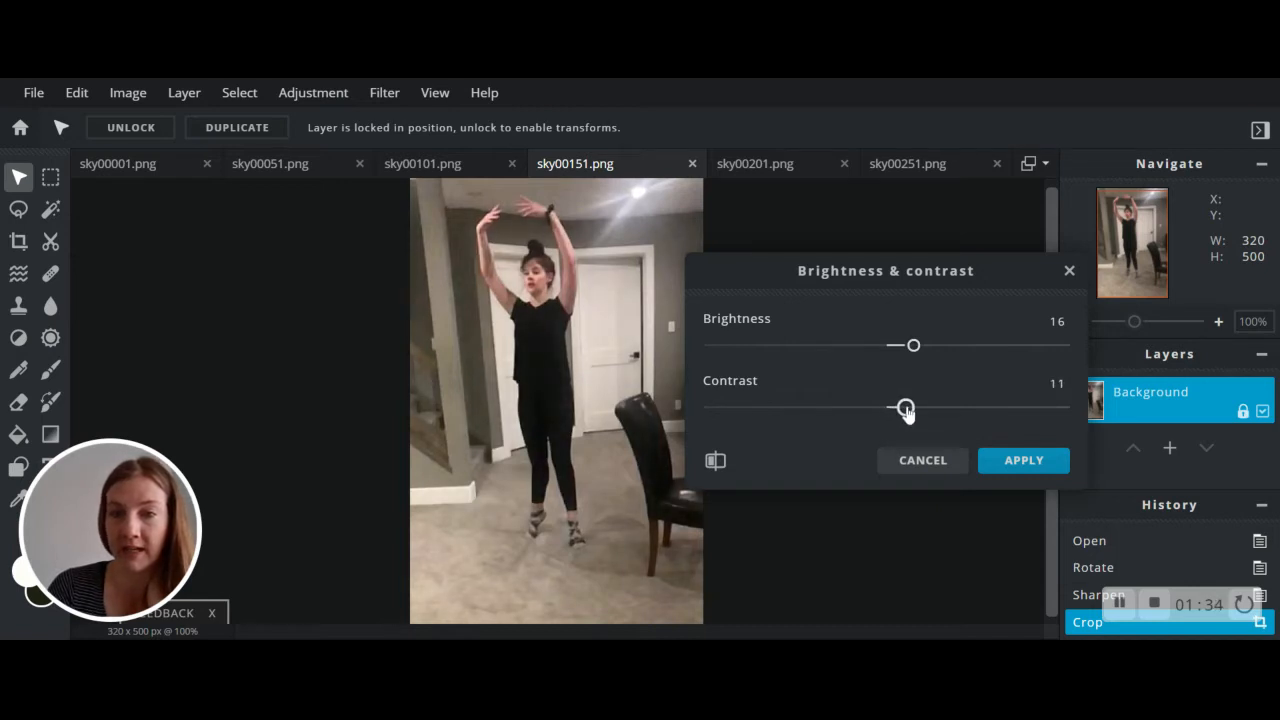
{"action": "left_click", "coordinate": [1025, 462]}
Adjust sky00101.png with Brightness & contrast, setting brightness to 16 and contrast to 10.
{"action": "left_click", "coordinate": [448, 164]}
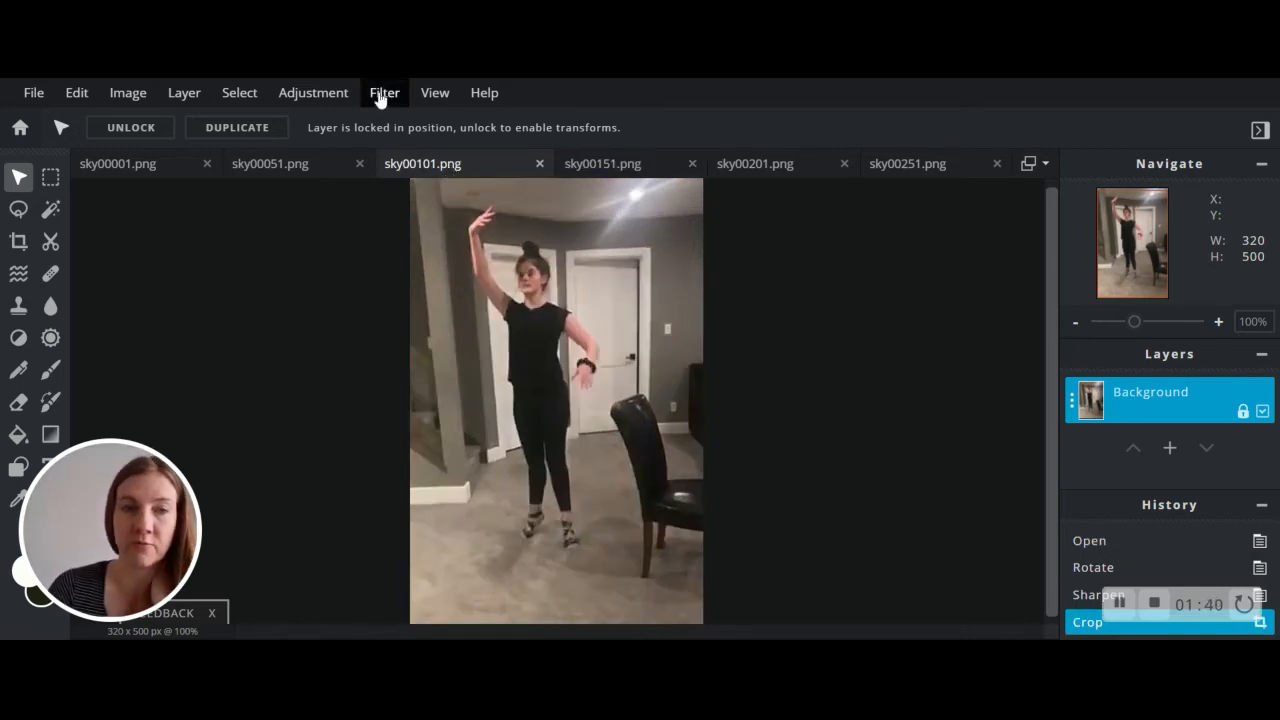
{"action": "left_click", "coordinate": [337, 104]}
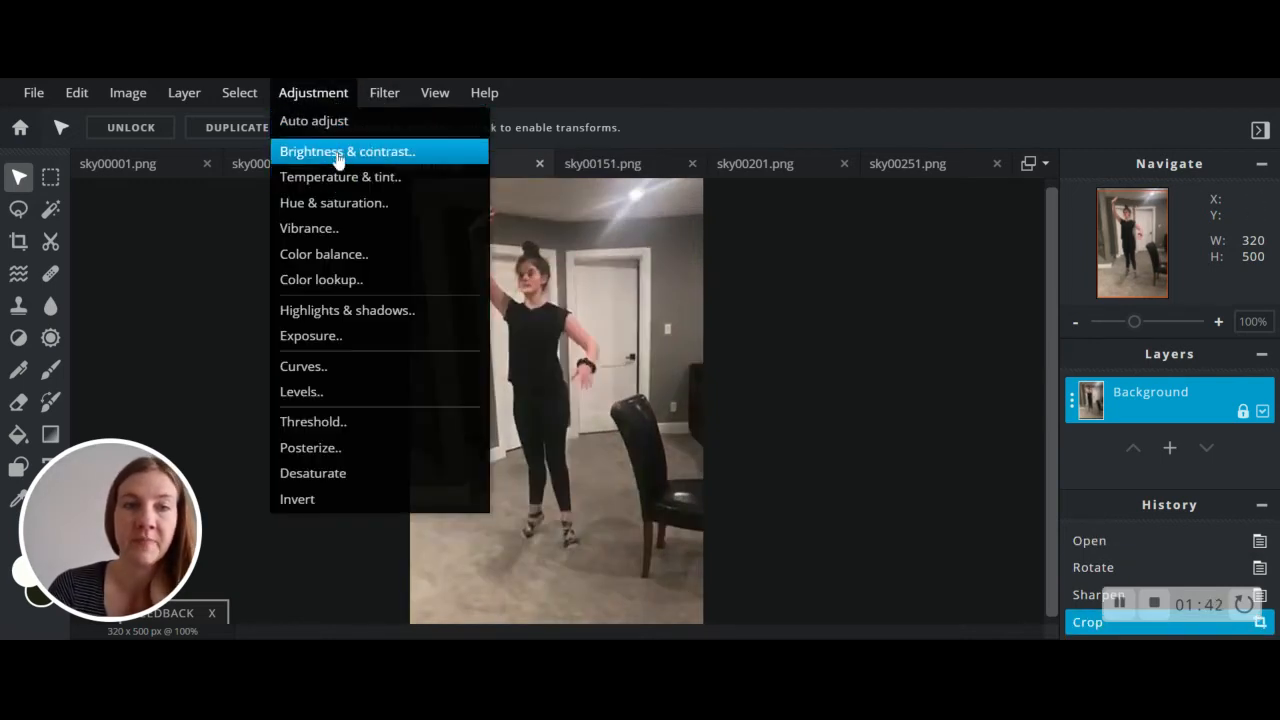
{"action": "left_click", "coordinate": [340, 151]}
{"action": "left_click_drag", "start_coordinate": [886, 345], "coordinate": [915, 352]}
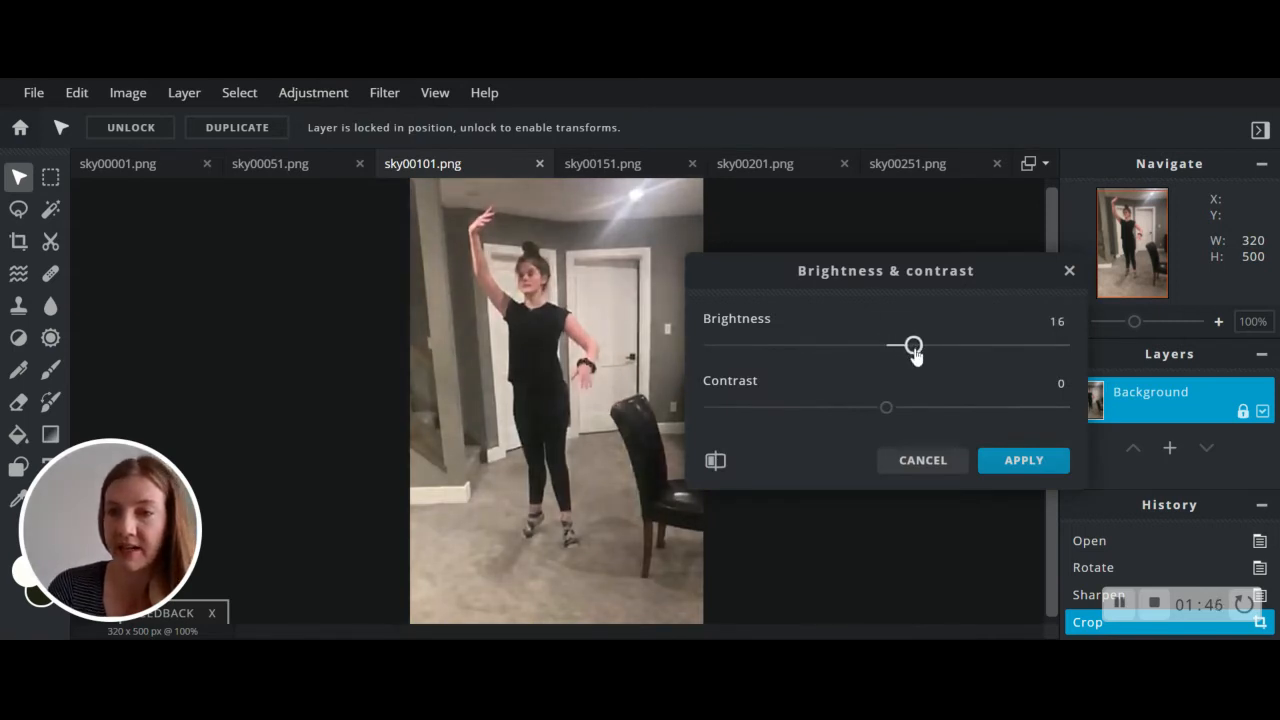
{"action": "left_click_drag", "start_coordinate": [889, 413], "coordinate": [903, 412]}
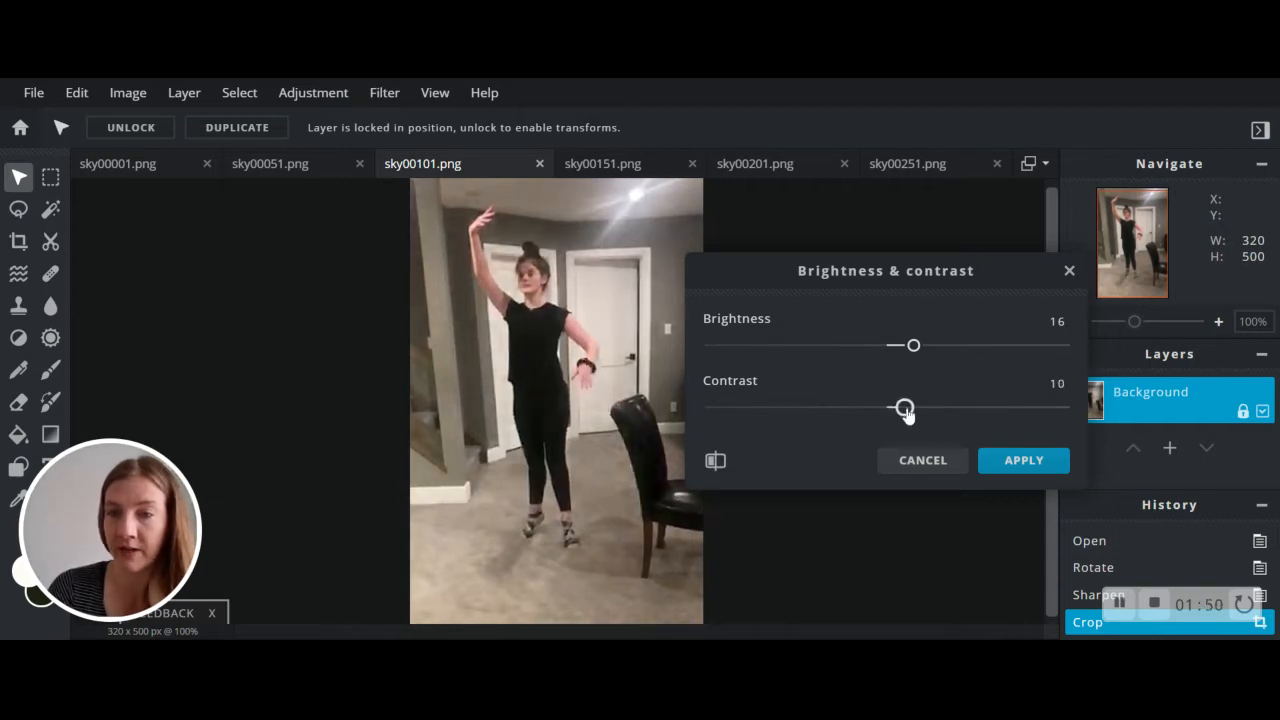
{"action": "left_click", "coordinate": [1024, 460]}
Set the brightness of sky00051.png to 16 and slightly raise its contrast like the other frames.
{"action": "left_click", "coordinate": [343, 166]}
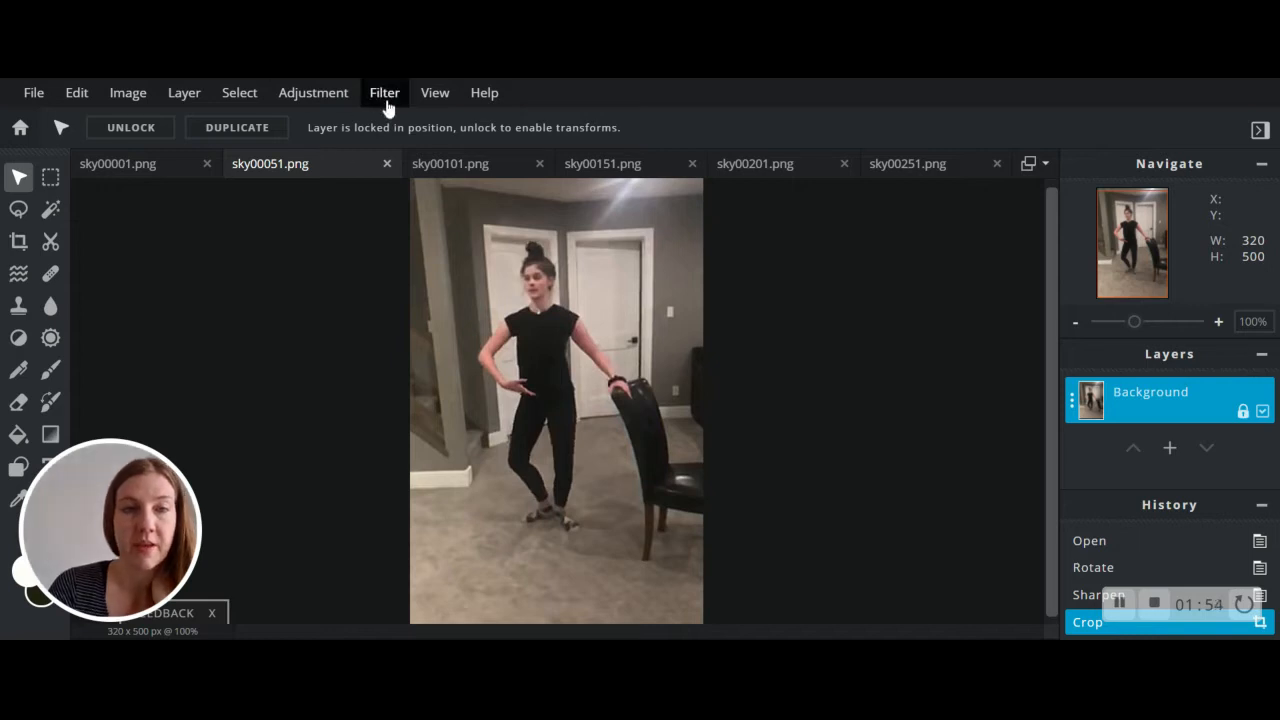
{"action": "left_click", "coordinate": [310, 96]}
{"action": "left_click", "coordinate": [327, 153]}
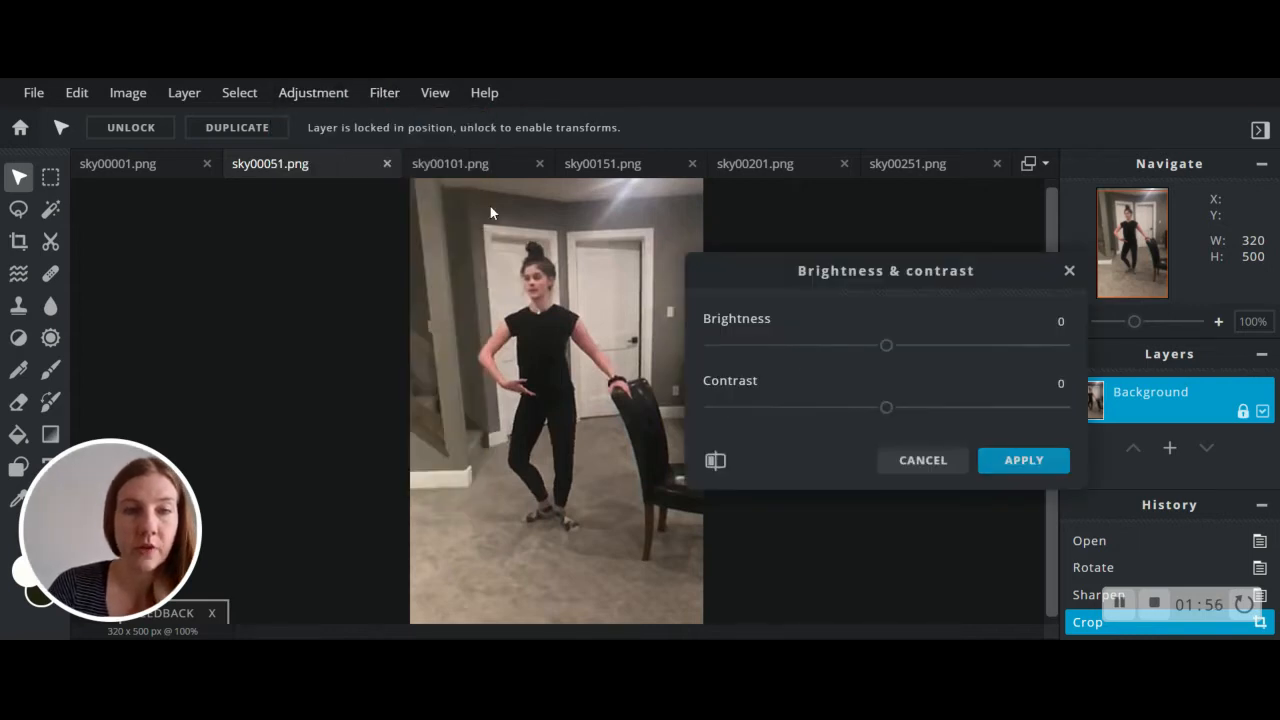
{"action": "left_click_drag", "start_coordinate": [886, 350], "coordinate": [917, 357]}
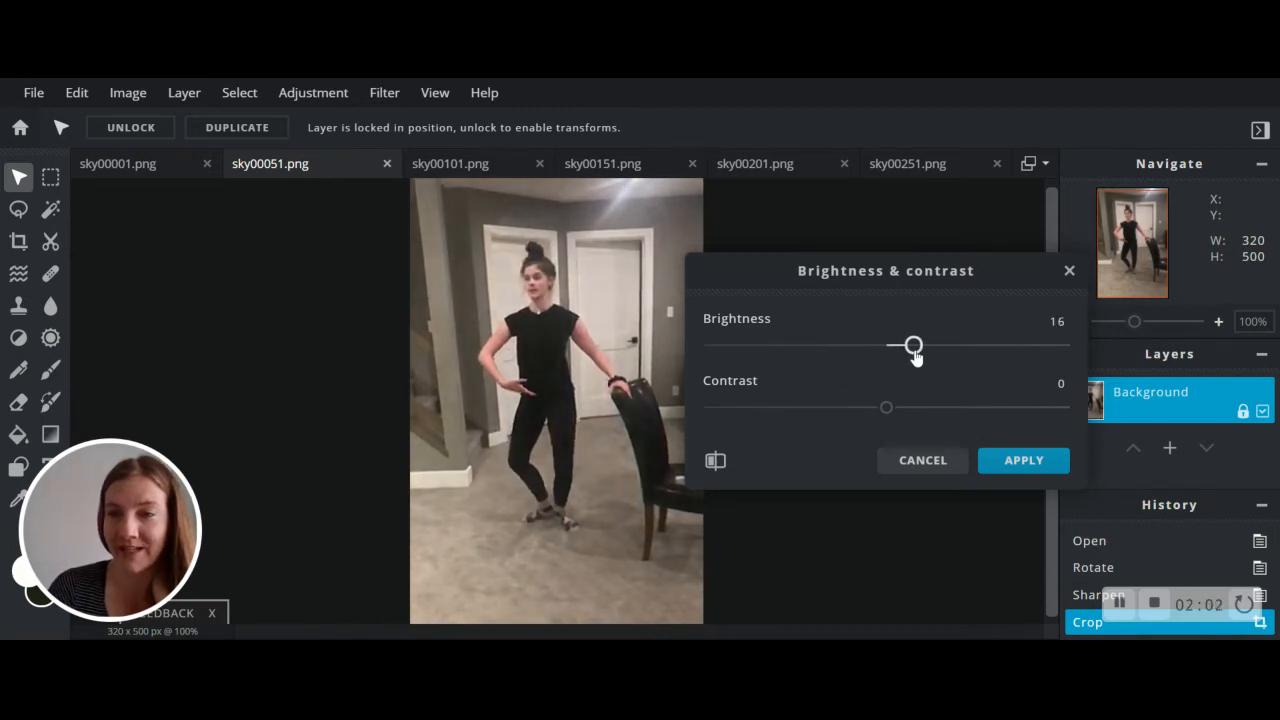
{"action": "left_click_drag", "start_coordinate": [887, 415], "coordinate": [907, 416]}
{"action": "left_click", "coordinate": [1000, 462]}
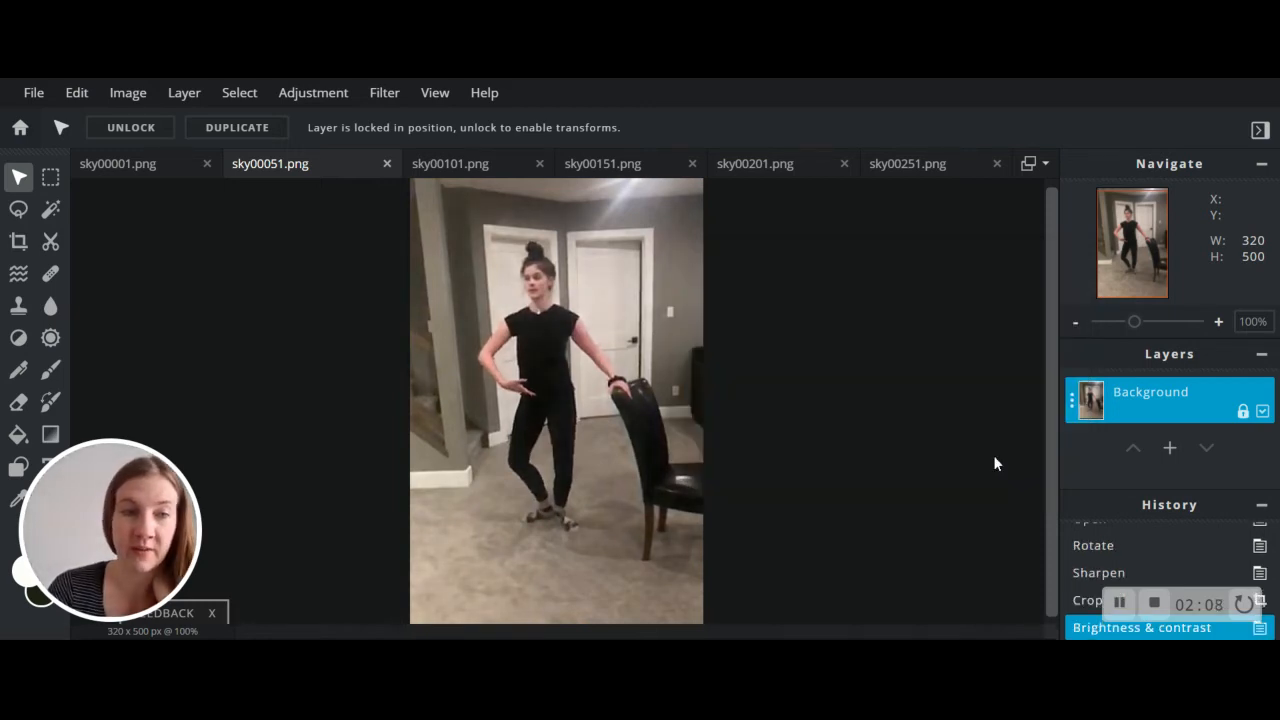
Adjust sky00001.png with Brightness & contrast, setting brightness to 16 and contrast to 10.
{"action": "left_click", "coordinate": [147, 172]}
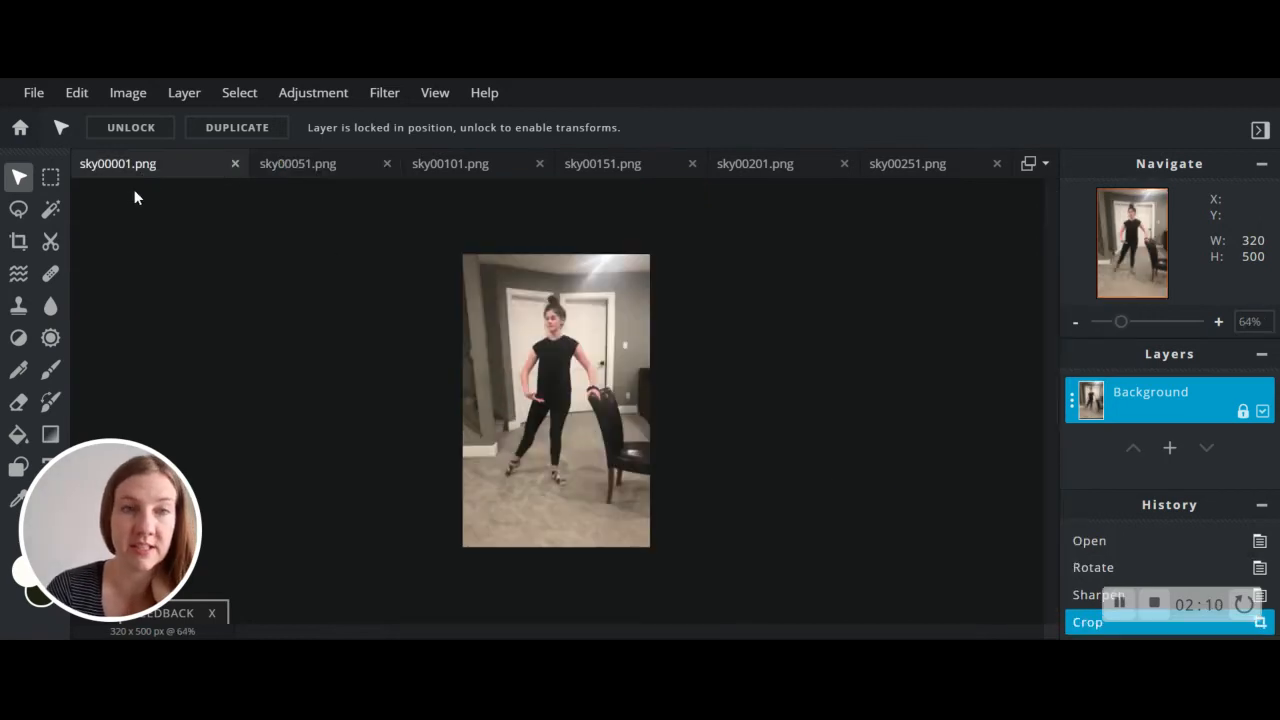
{"action": "left_click", "coordinate": [314, 94]}
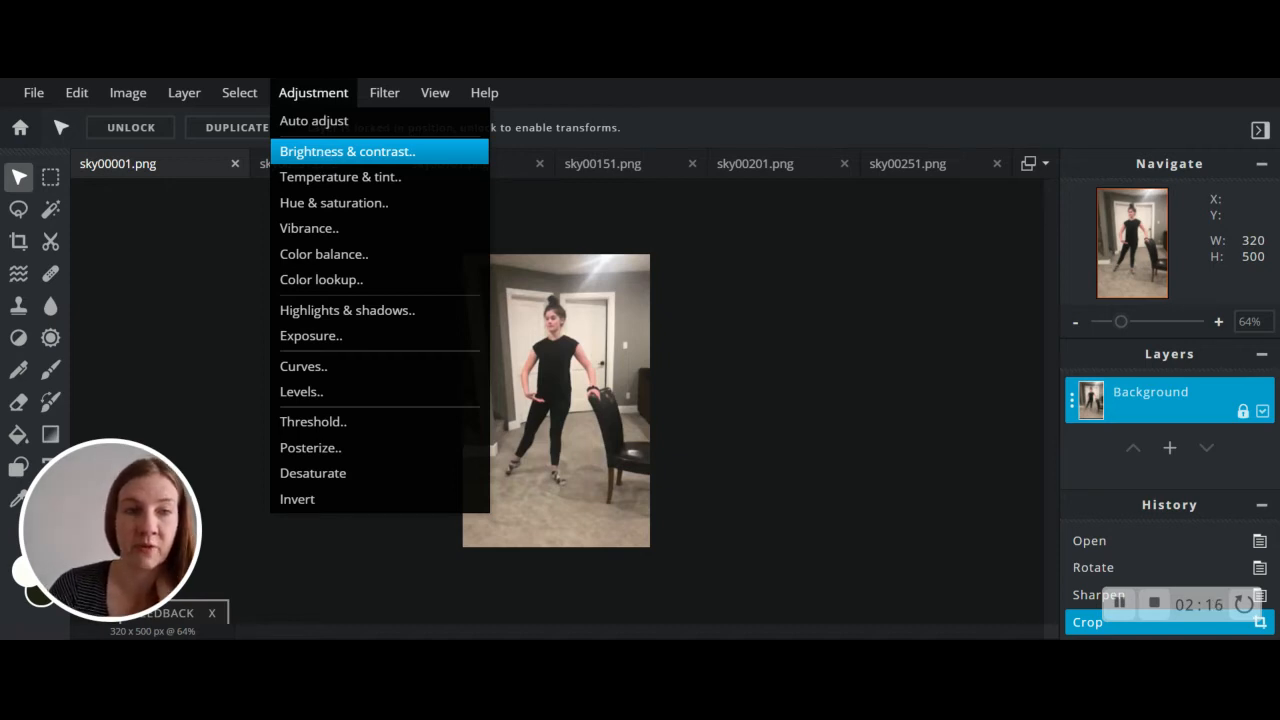
{"action": "left_click", "coordinate": [326, 155]}
{"action": "left_click_drag", "start_coordinate": [886, 346], "coordinate": [916, 356]}
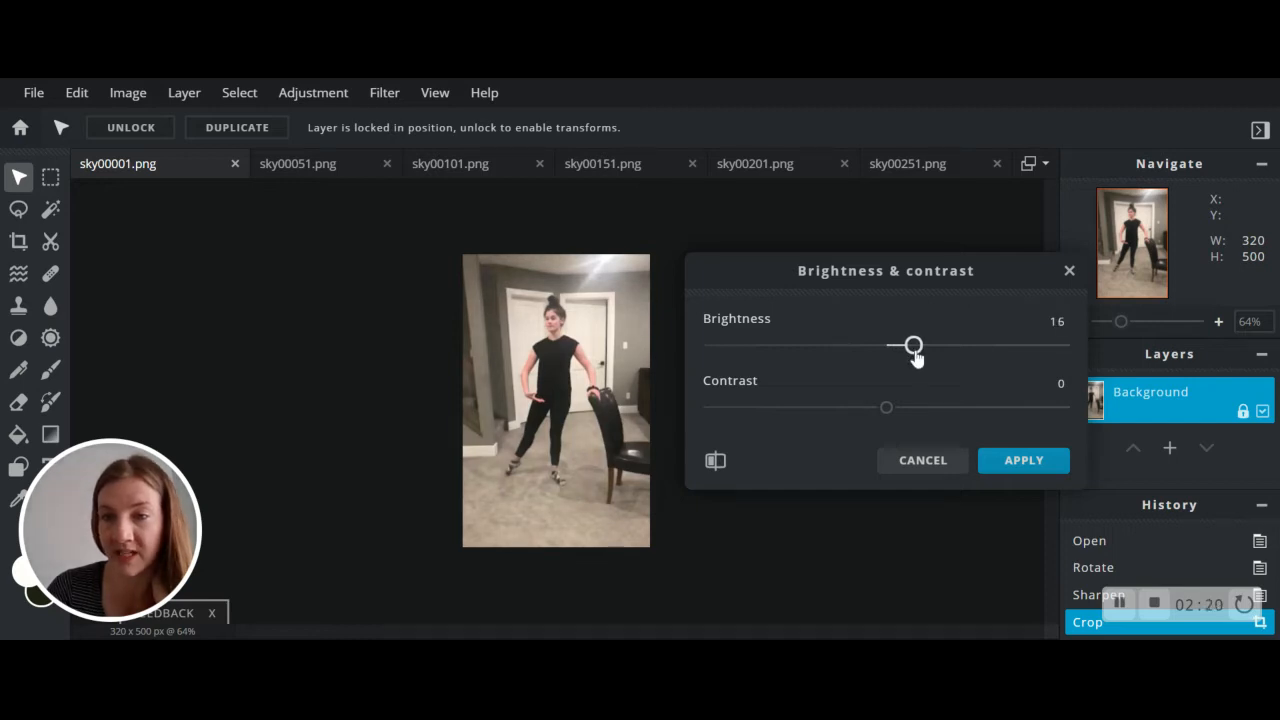
{"action": "left_click_drag", "start_coordinate": [886, 408], "coordinate": [906, 413]}
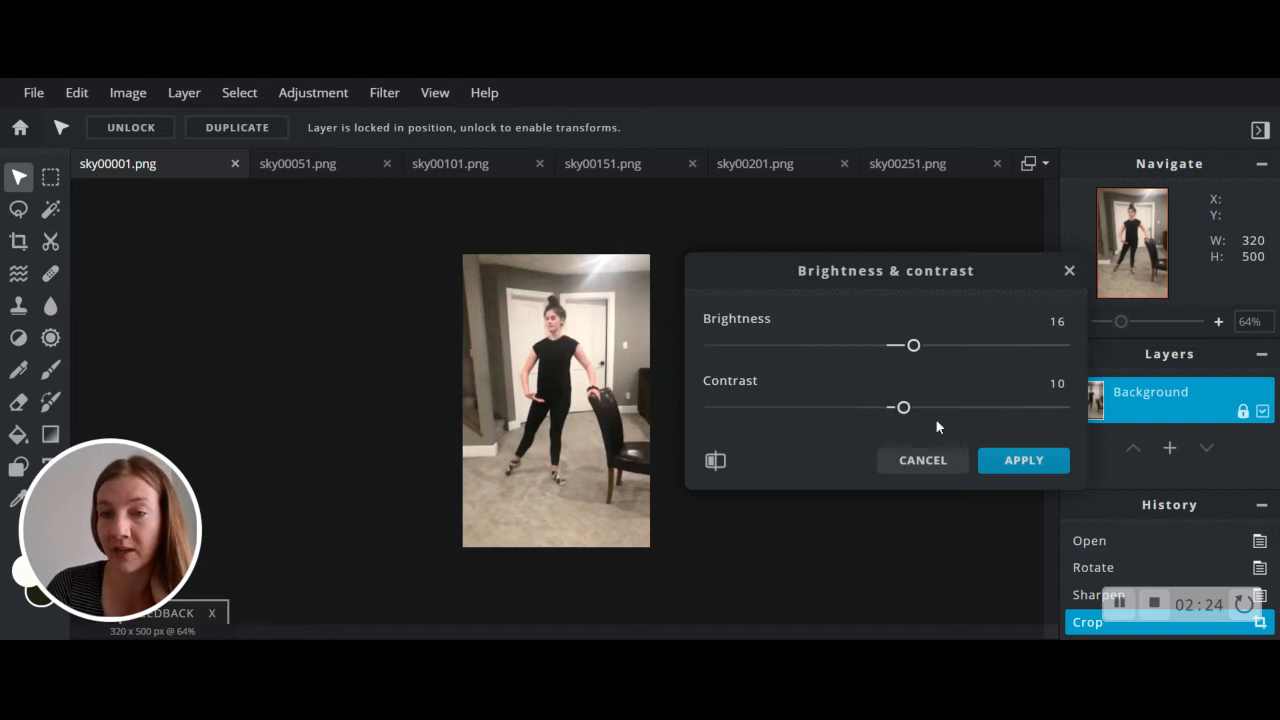
{"action": "left_click", "coordinate": [1039, 469]}
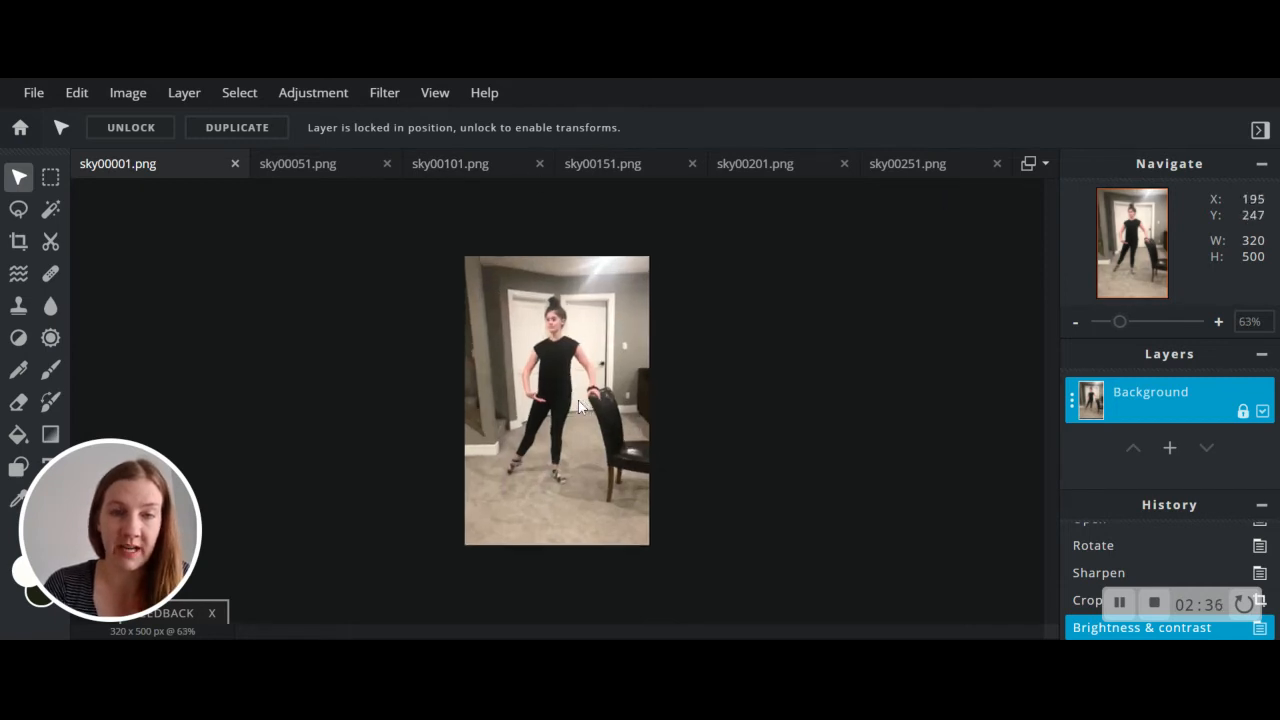
Save the adjusted sky00001 image to the computer as a high-quality JPG at 90% quality, 320 x 500 px.
{"action": "scroll", "coordinate": [580, 405], "scroll_direction": "up", "scroll_amount": 1}
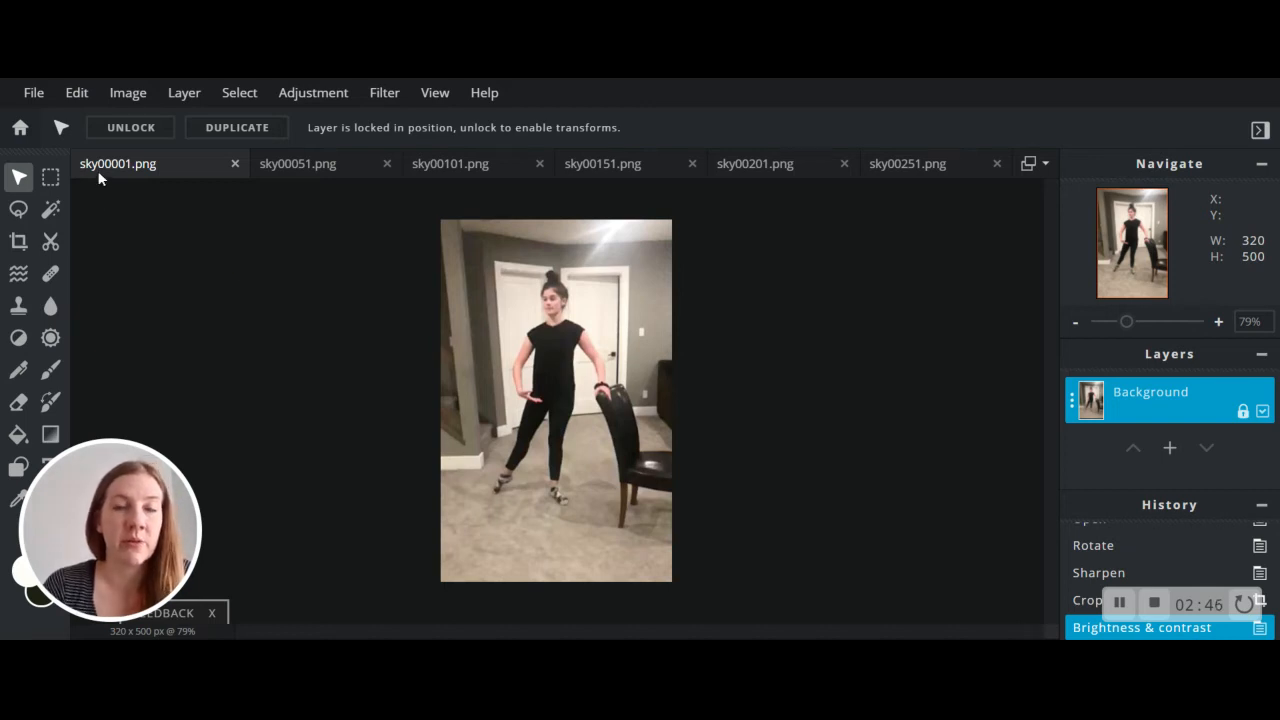
{"action": "left_click", "coordinate": [302, 98]}
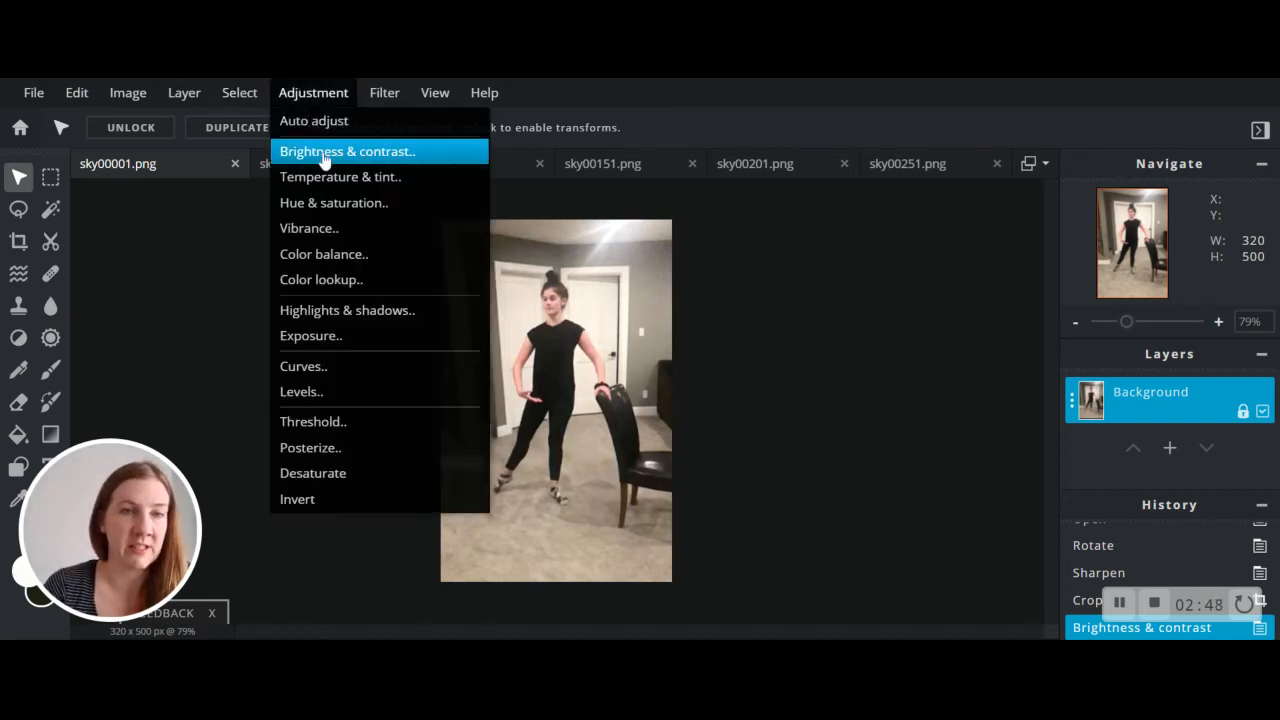
{"action": "left_click", "coordinate": [308, 95]}
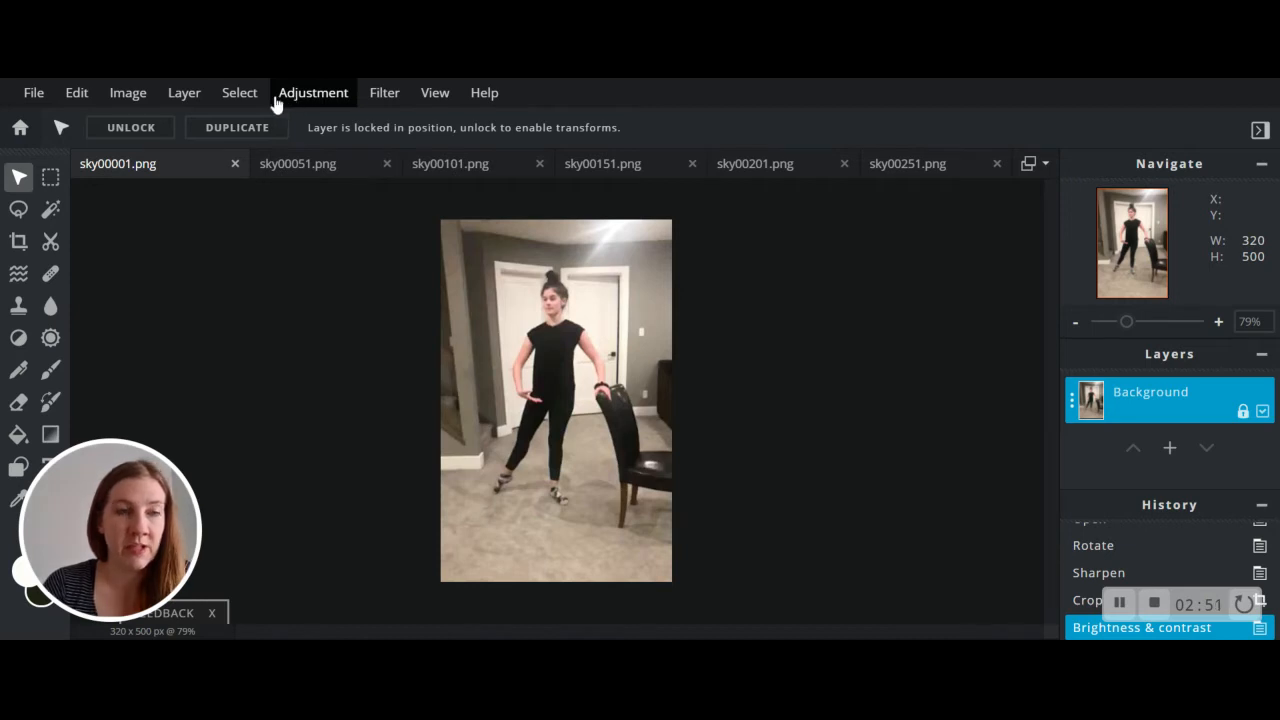
{"action": "left_click", "coordinate": [27, 92]}
{"action": "left_click", "coordinate": [70, 254]}
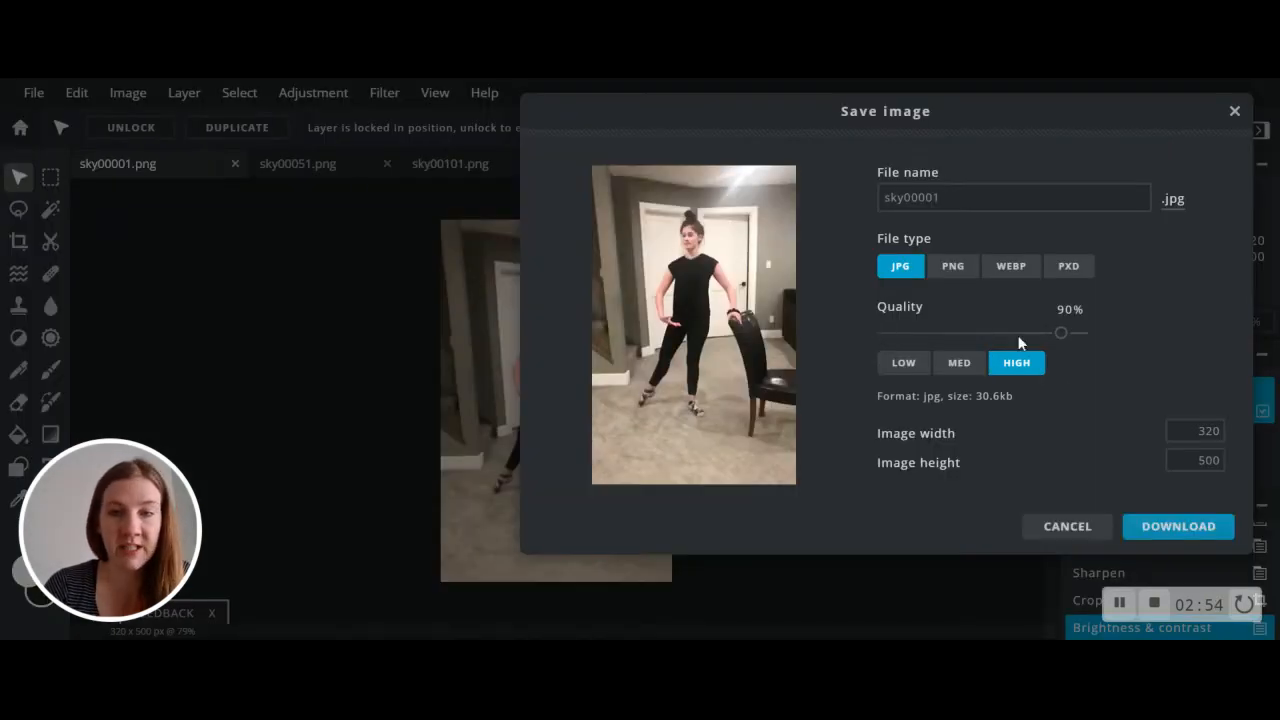
{"action": "left_click", "coordinate": [1180, 529]}
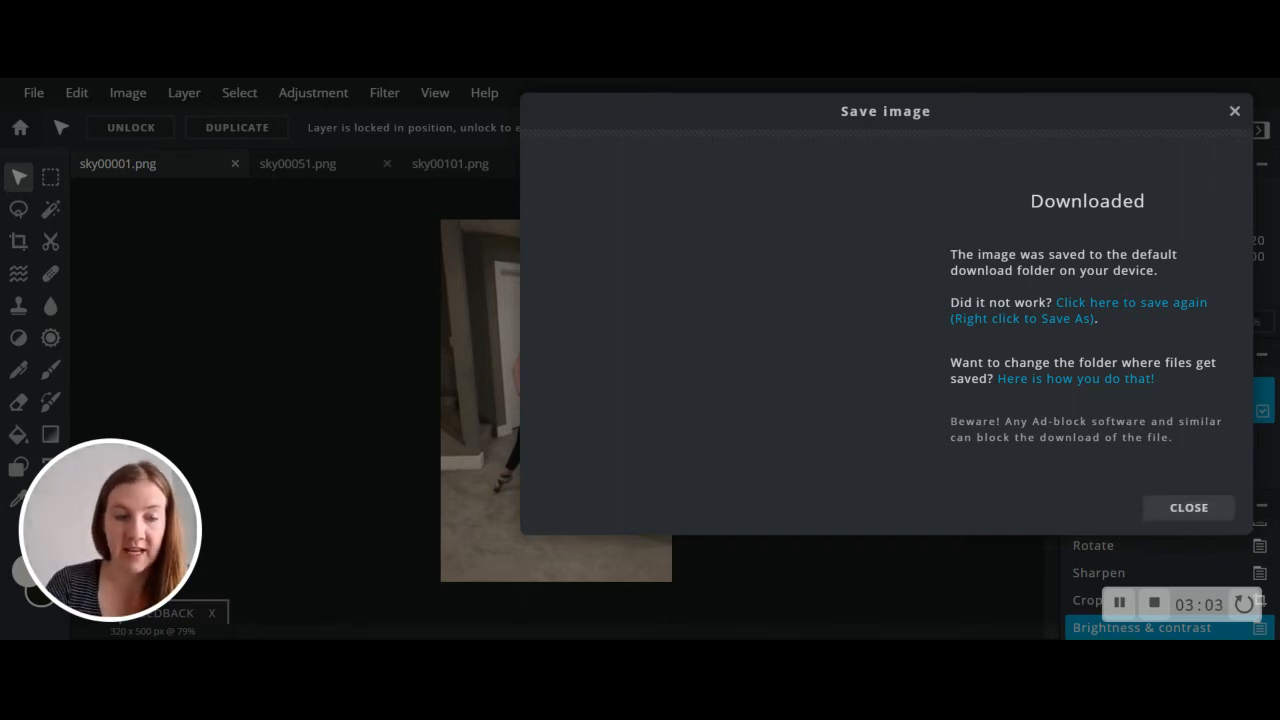
{"action": "left_click", "coordinate": [1189, 508]}
Save the adjusted sky00051 image to the computer as a high-quality JPG at 90% quality, 320 x 500 px.
{"action": "left_click", "coordinate": [299, 168]}
{"action": "left_click", "coordinate": [34, 93]}
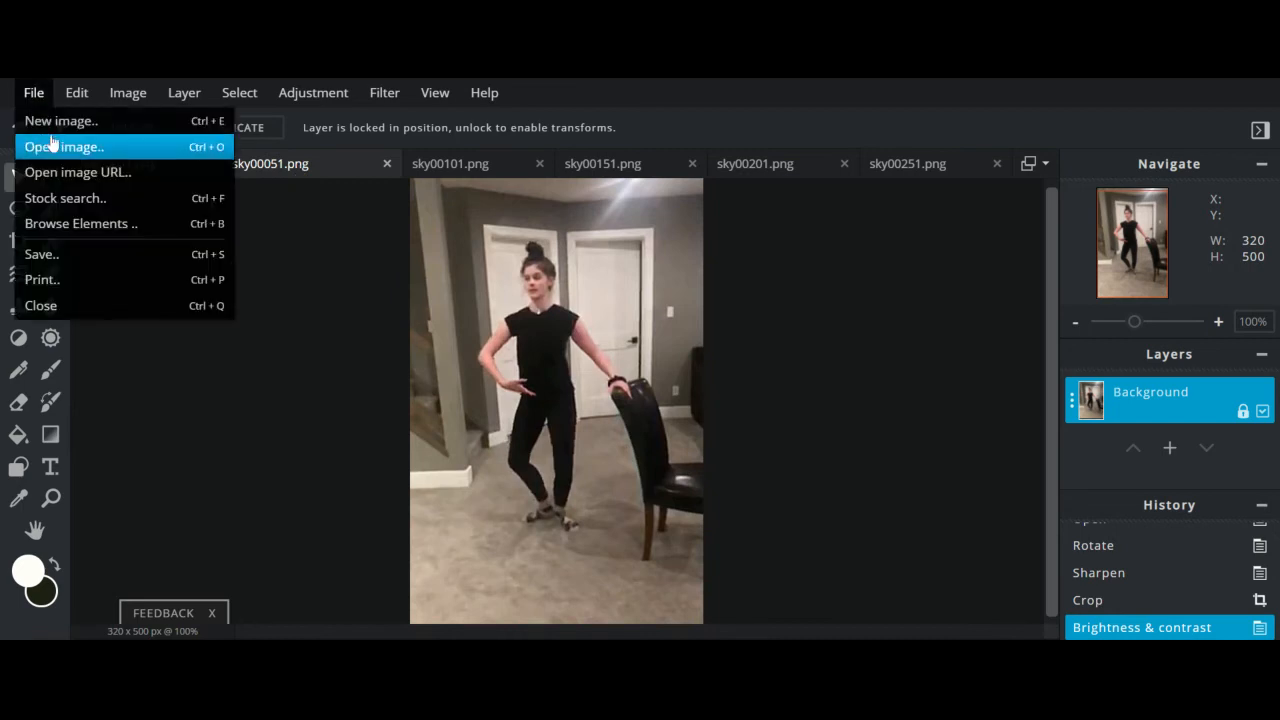
{"action": "left_click", "coordinate": [70, 251]}
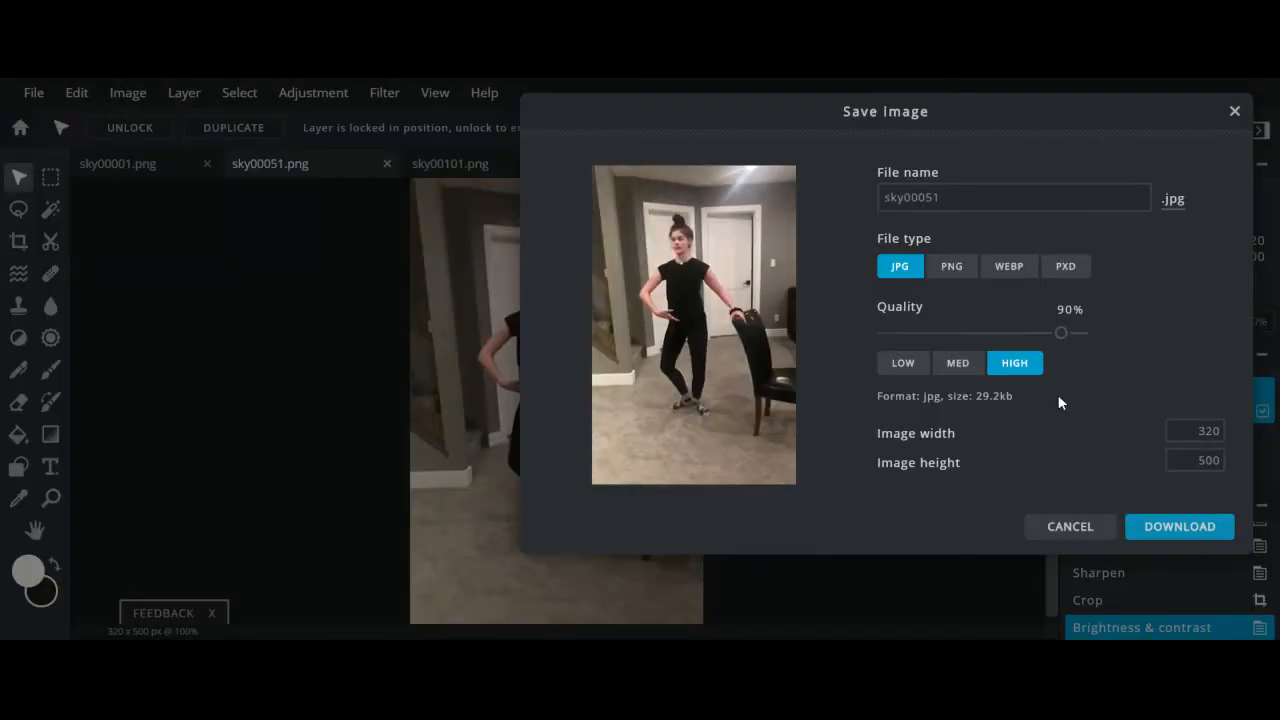
{"action": "left_click", "coordinate": [1178, 527]}
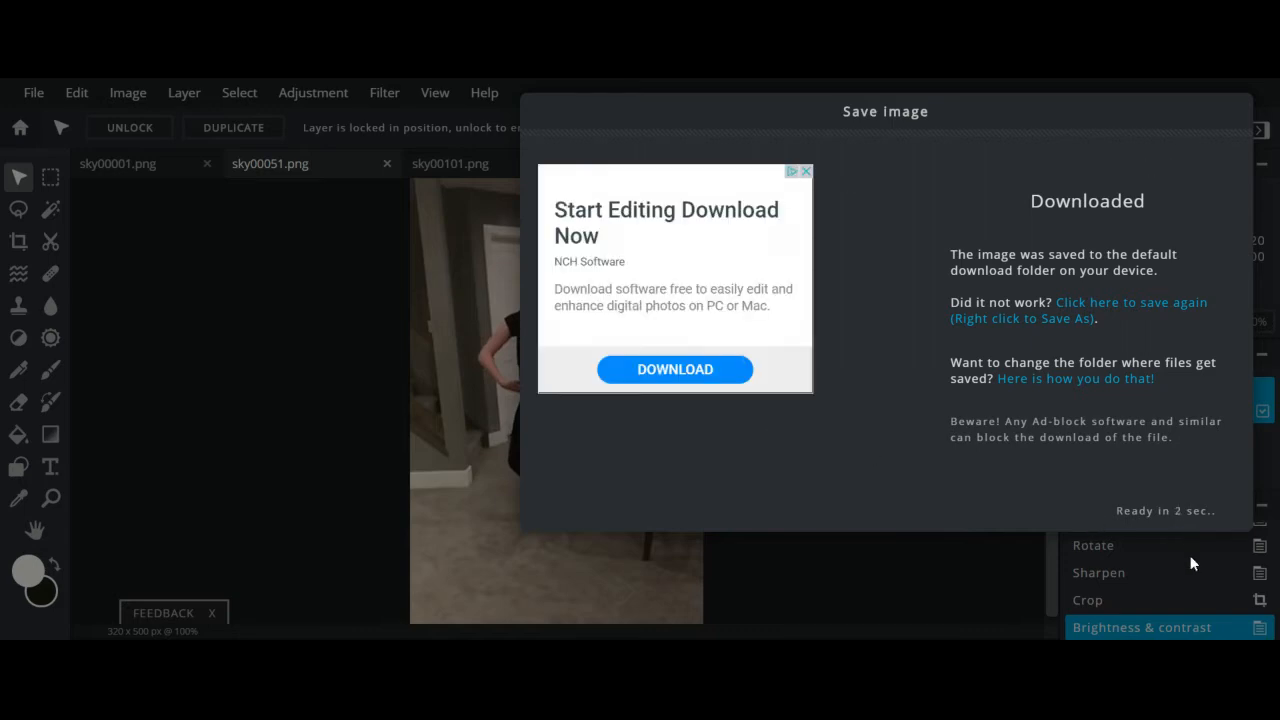
{"action": "left_click", "coordinate": [1166, 516]}
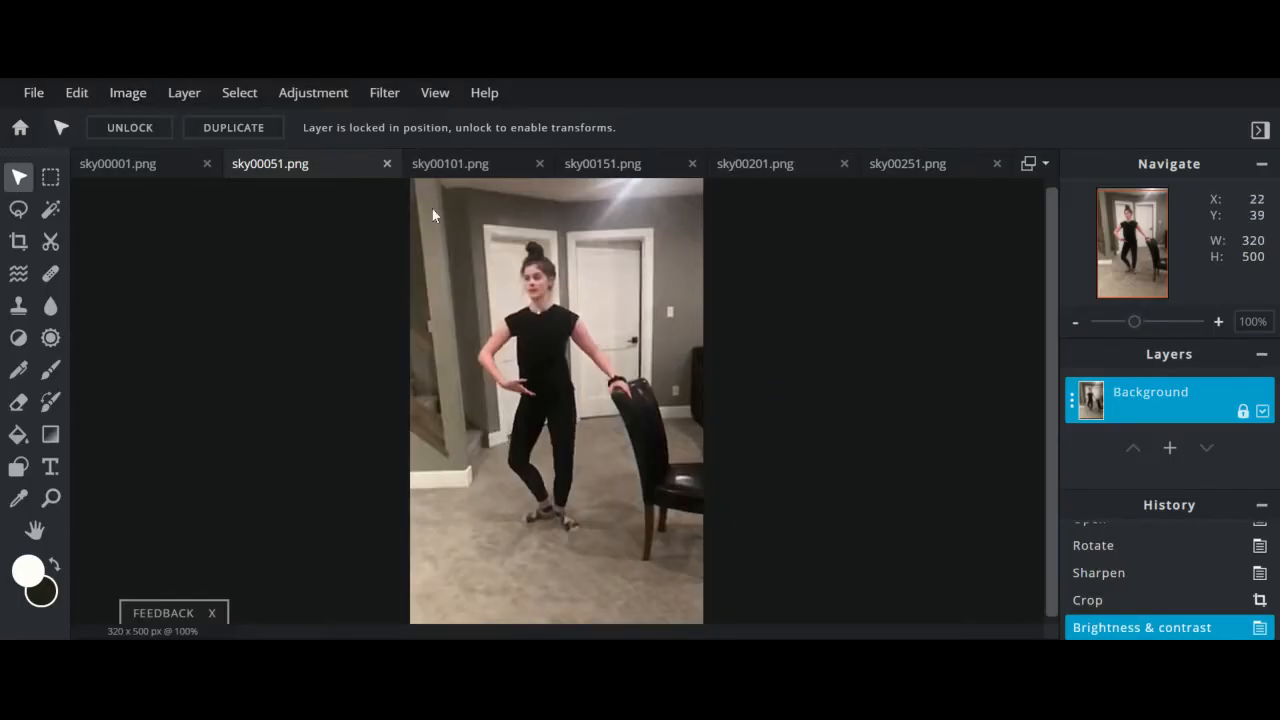
Save the adjusted sky00101 image to the computer as a high-quality JPG at 90% quality, 320 x 500 px.
{"action": "left_click", "coordinate": [460, 166]}
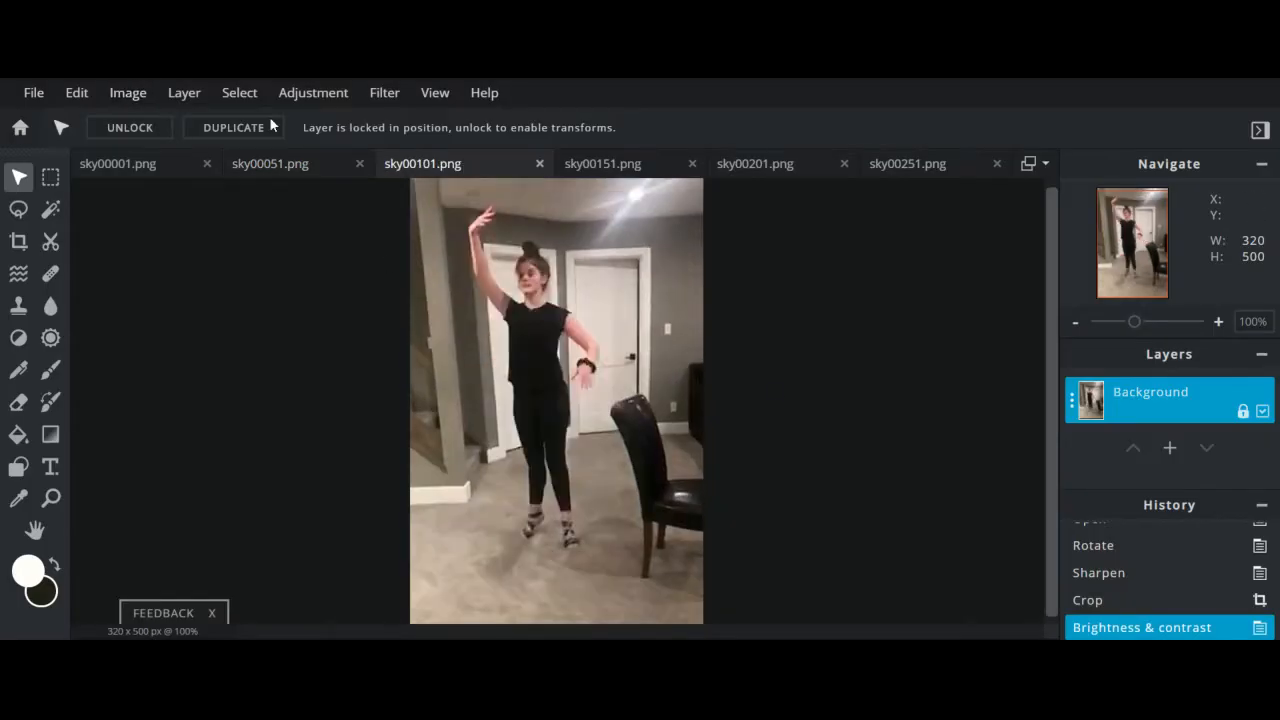
{"action": "left_click", "coordinate": [33, 95]}
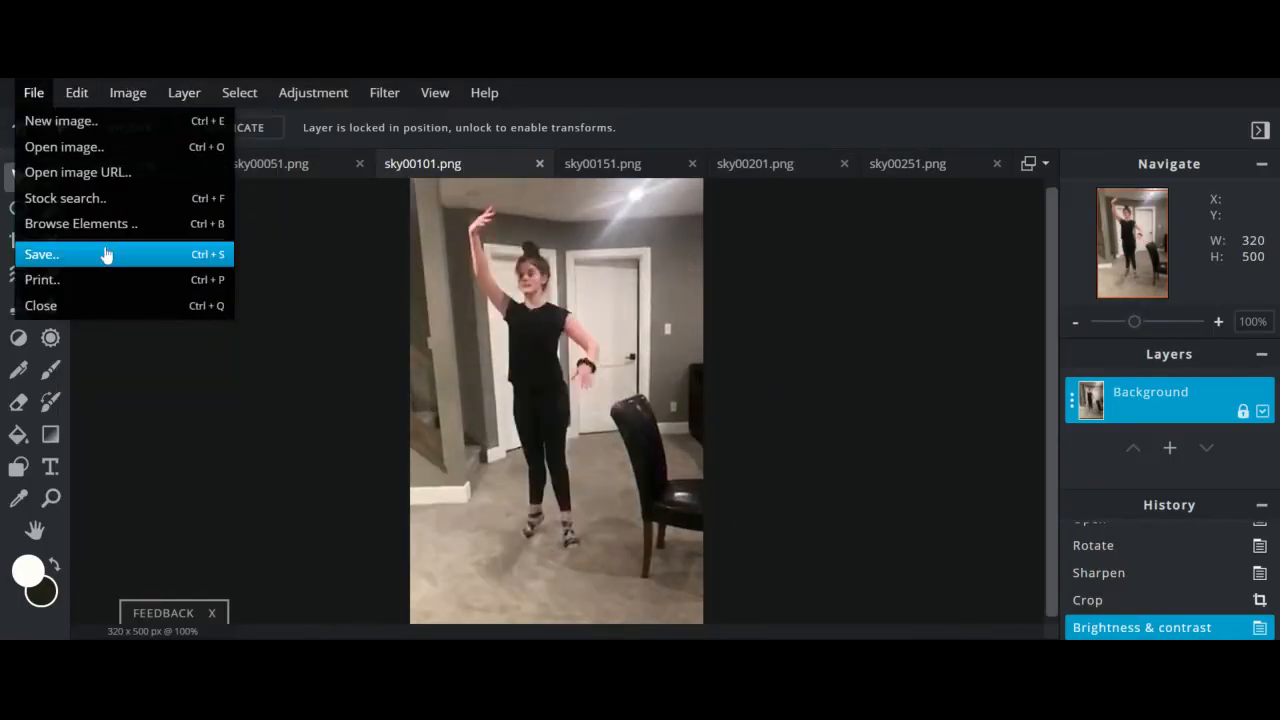
{"action": "left_click", "coordinate": [106, 255]}
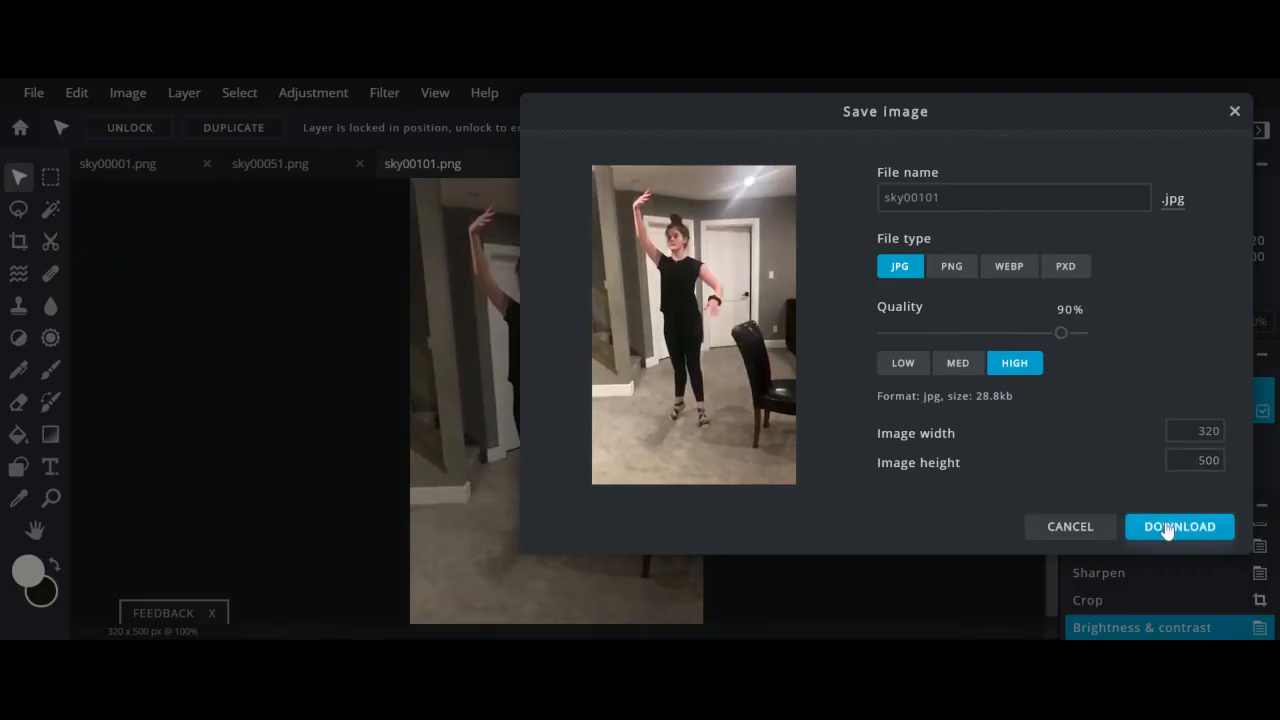
{"action": "left_click", "coordinate": [1167, 529]}
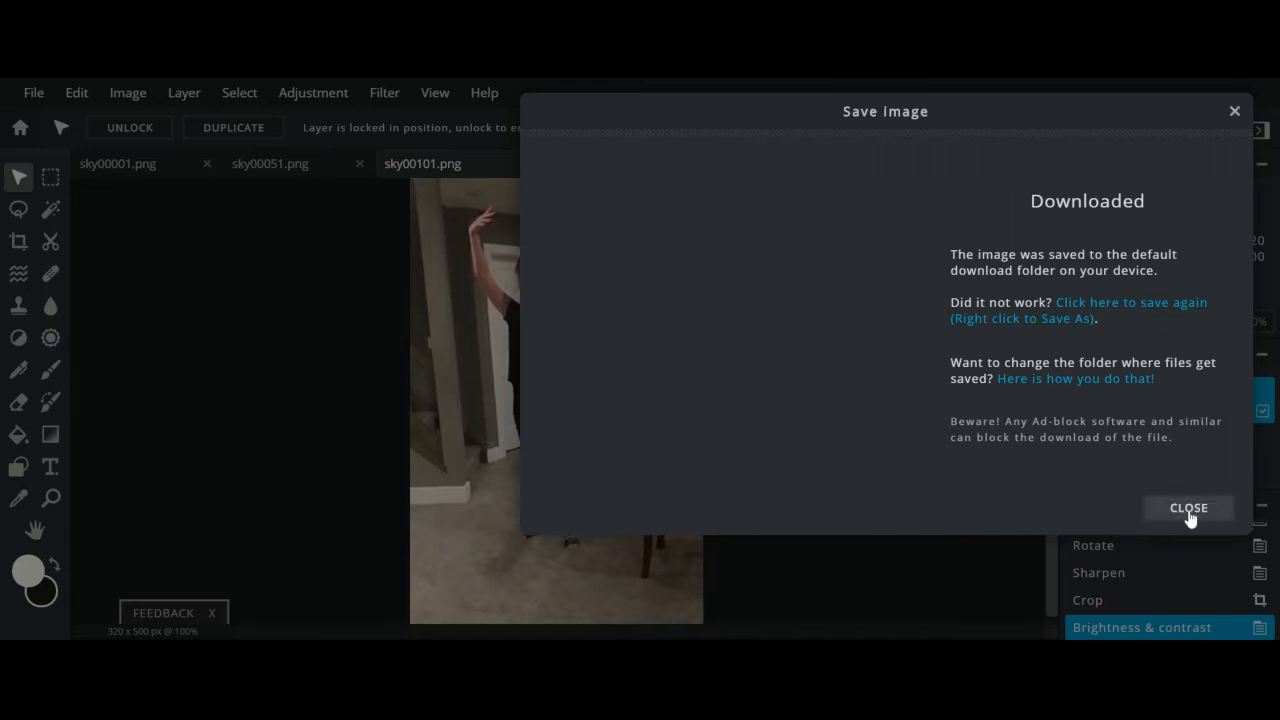
{"action": "left_click", "coordinate": [1188, 507]}
Save the adjusted sky00151 image to the computer as a high-quality JPG at 90% quality, 320 x 500 px.
{"action": "left_click", "coordinate": [603, 164]}
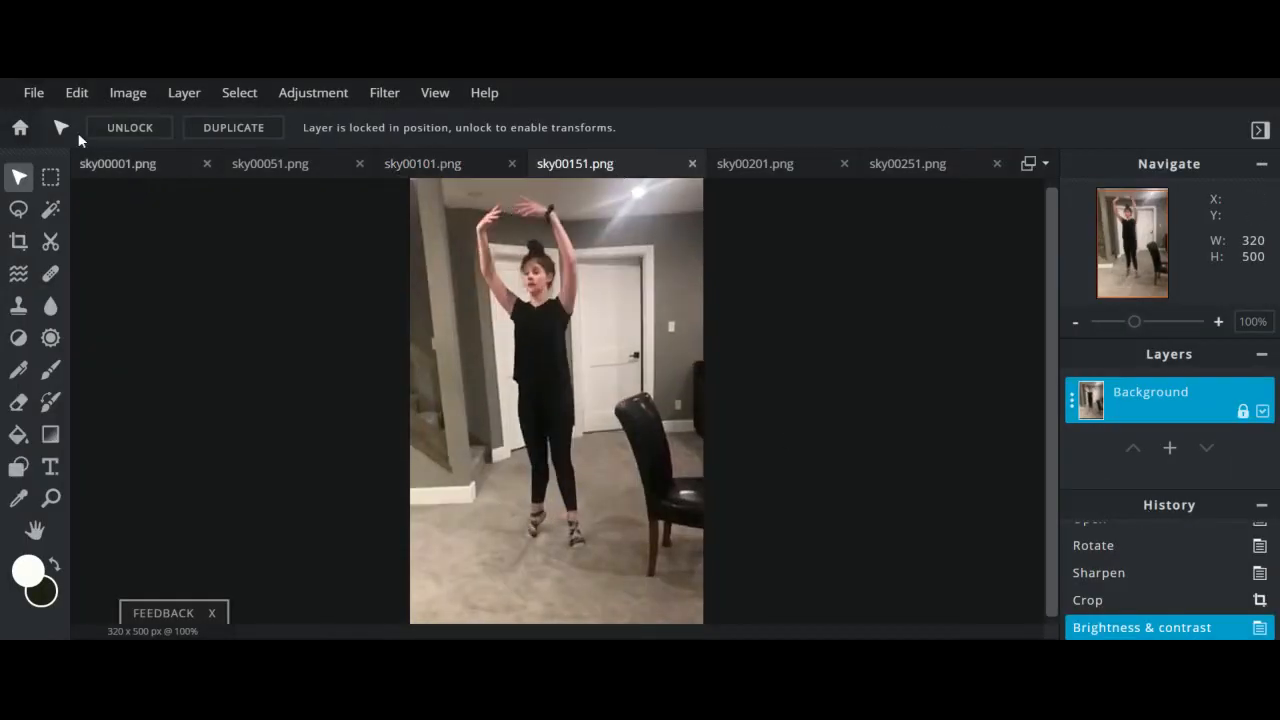
{"action": "left_click", "coordinate": [31, 92]}
{"action": "left_click", "coordinate": [68, 262]}
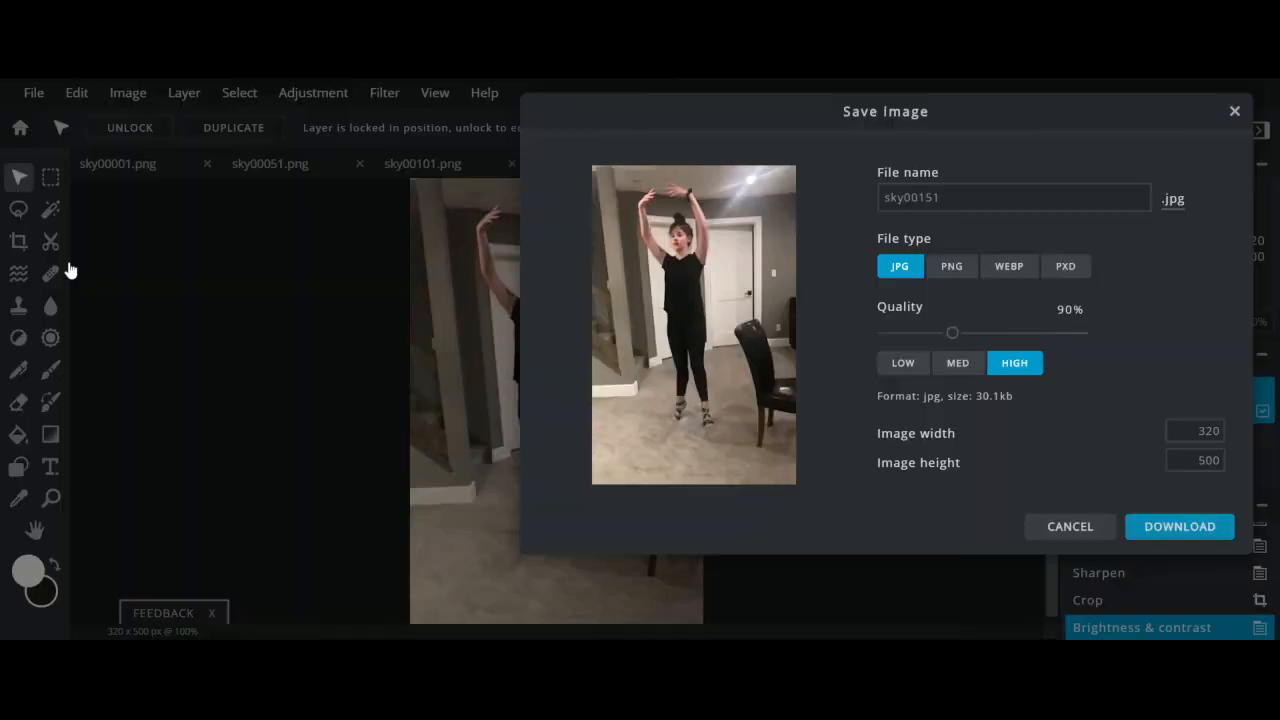
{"action": "left_click", "coordinate": [1175, 530]}
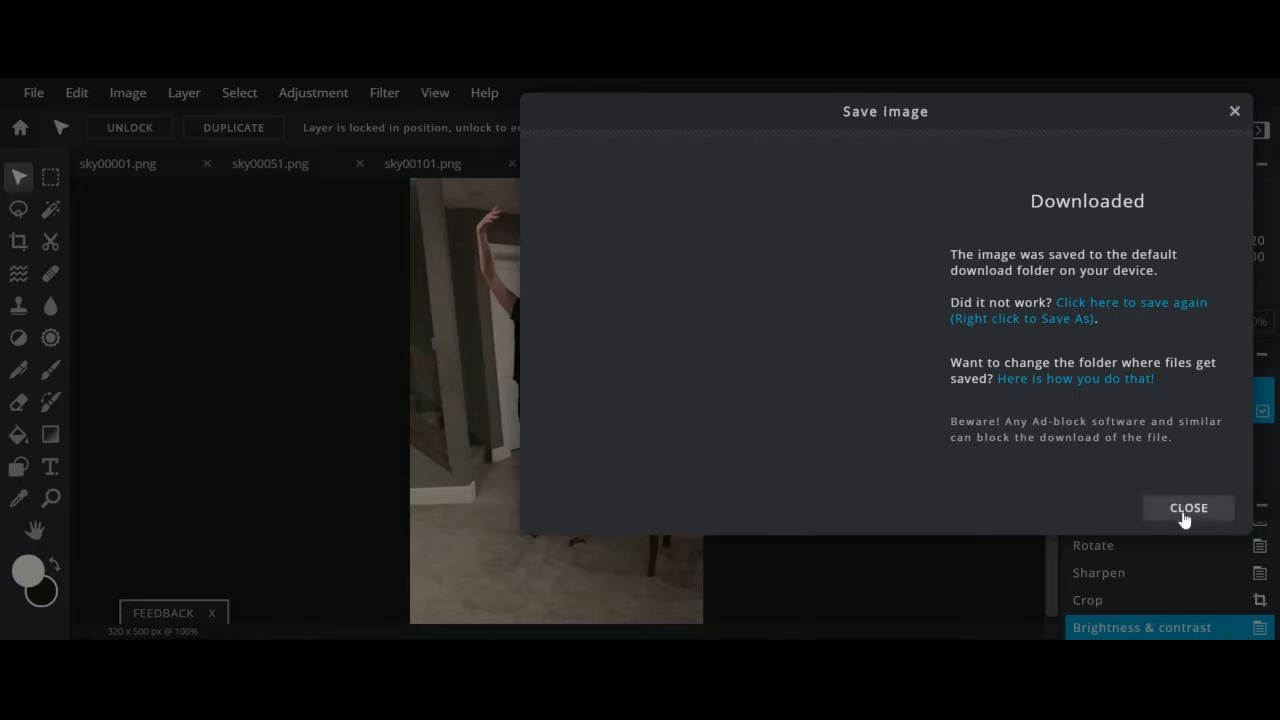
{"action": "left_click", "coordinate": [1192, 512]}
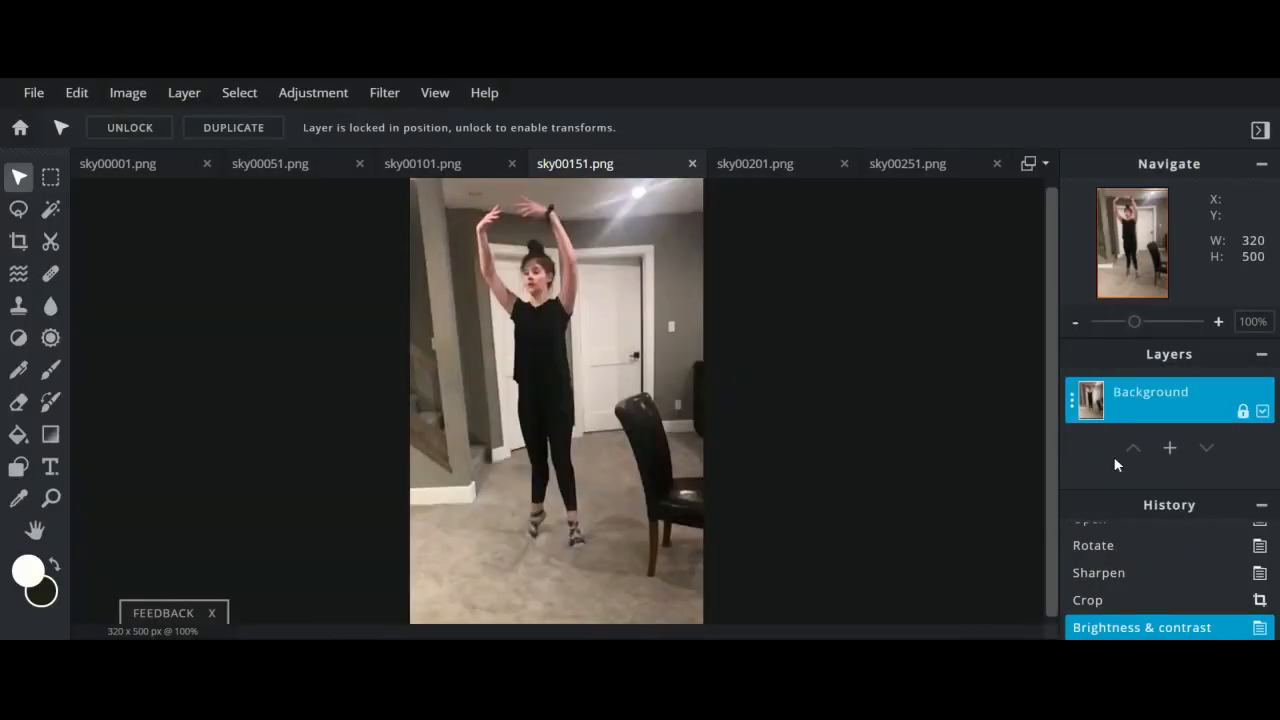
Save the adjusted sky00201 image to the computer as a high-quality JPG at 90% quality, 320 x 500 px.
{"action": "left_click", "coordinate": [785, 166]}
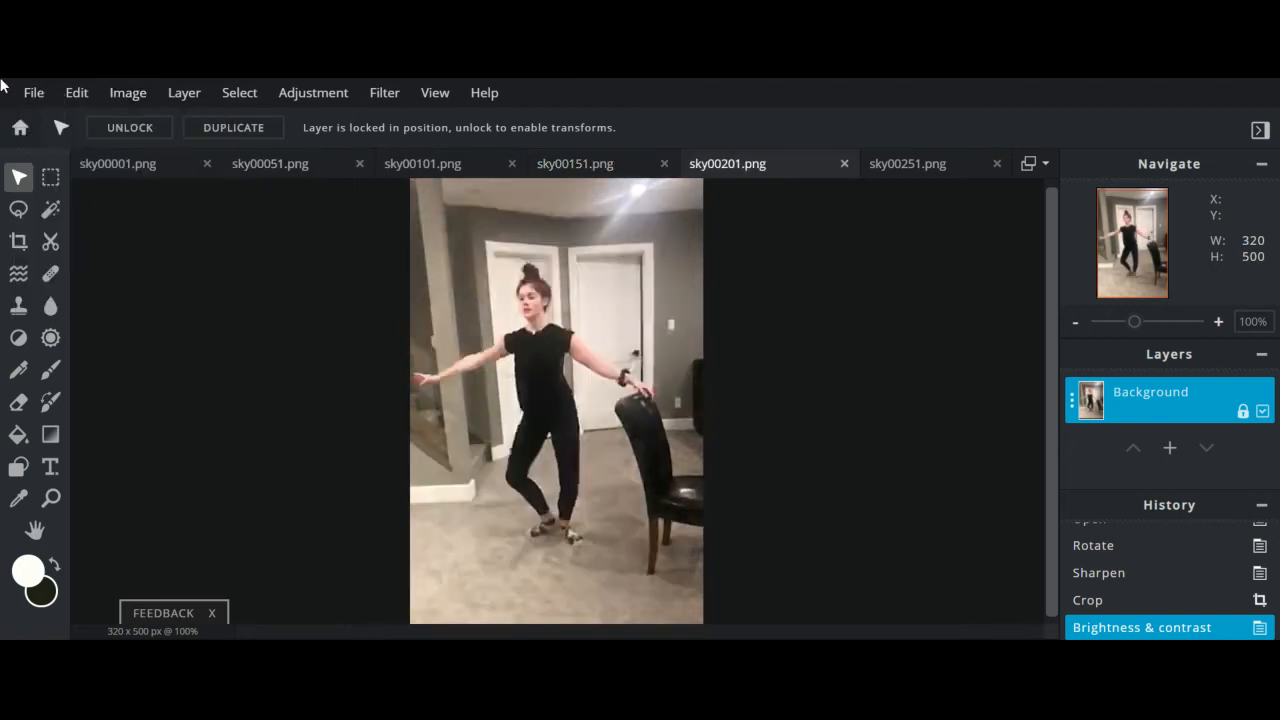
{"action": "left_click", "coordinate": [34, 92]}
{"action": "left_click", "coordinate": [86, 256]}
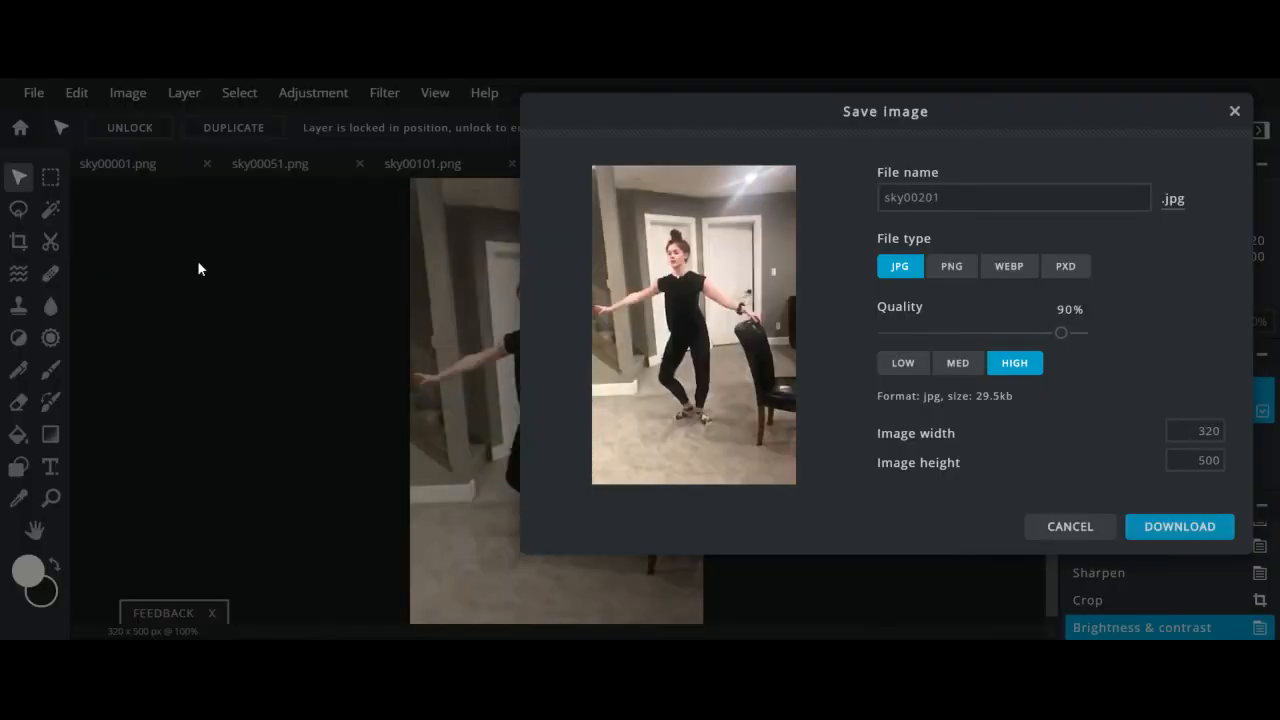
{"action": "left_click", "coordinate": [1167, 535]}
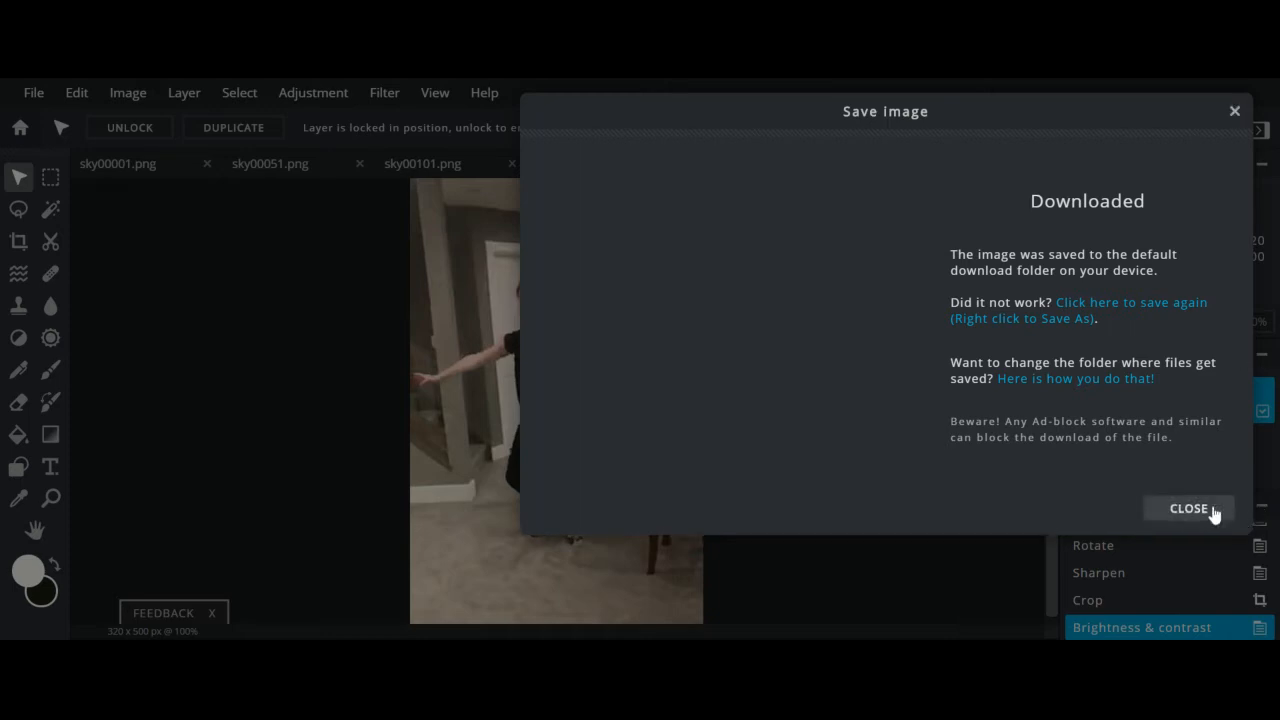
{"action": "left_click", "coordinate": [1210, 508]}
Save the adjusted sky00251 image to the computer as a high-quality JPG at 90% quality, 320 x 500 px.
{"action": "left_click", "coordinate": [904, 176]}
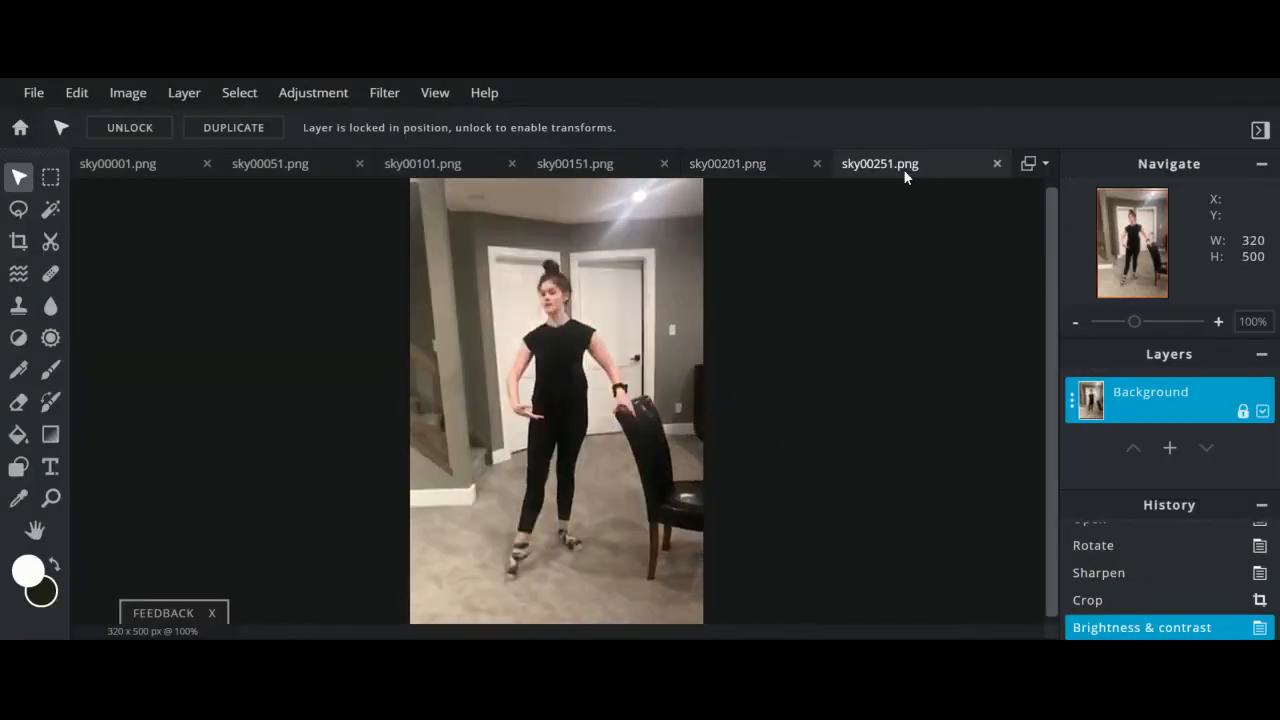
{"action": "left_click", "coordinate": [25, 93]}
{"action": "left_click", "coordinate": [24, 254]}
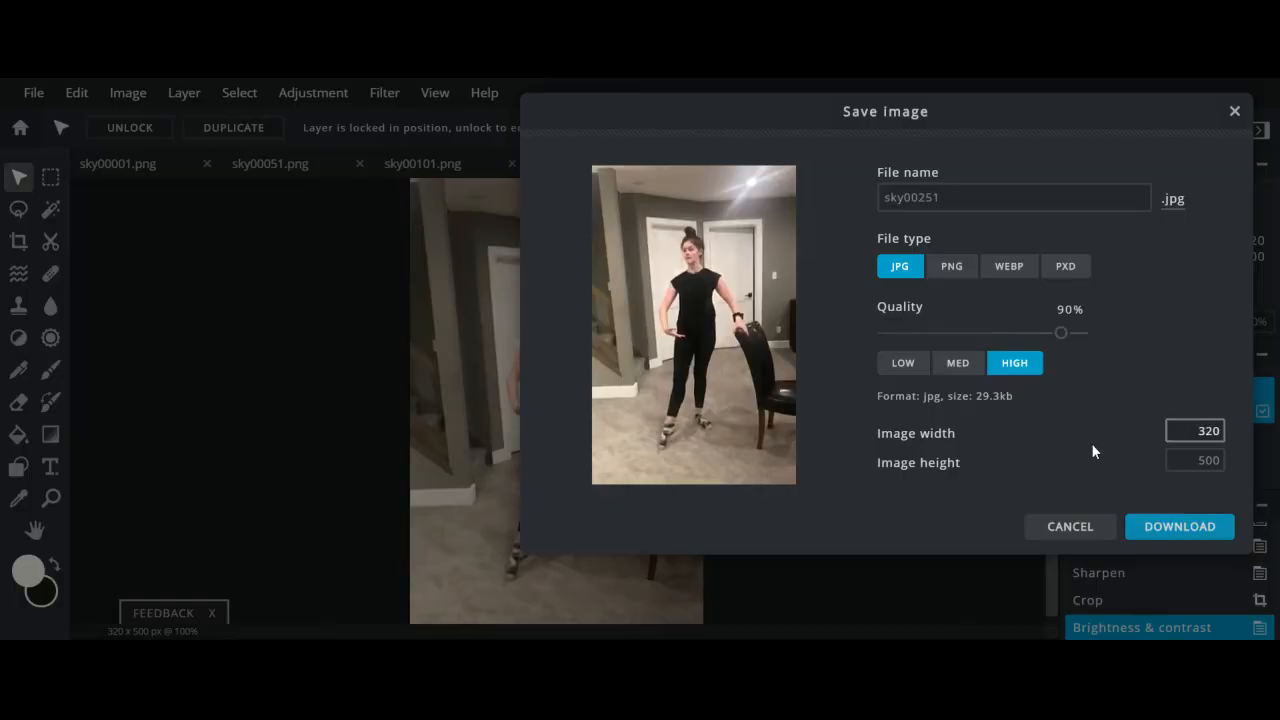
{"action": "left_click", "coordinate": [1200, 530]}
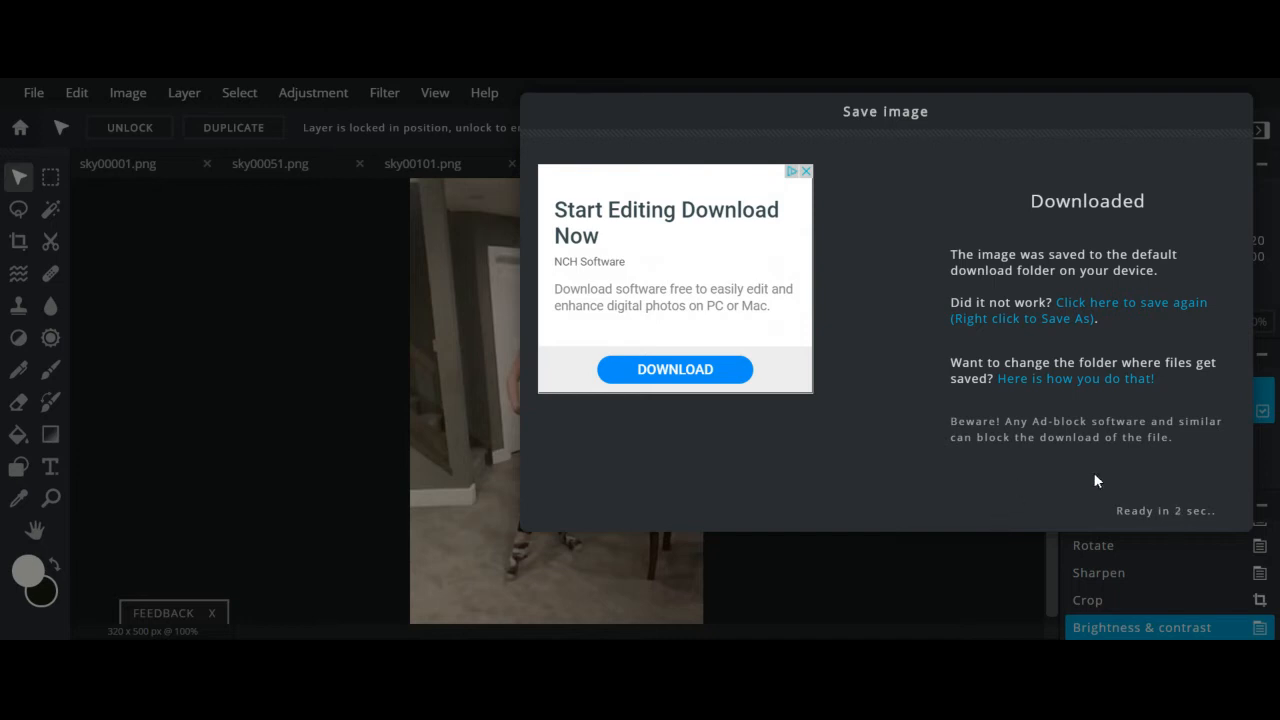
{"action": "left_click", "coordinate": [1177, 510]}
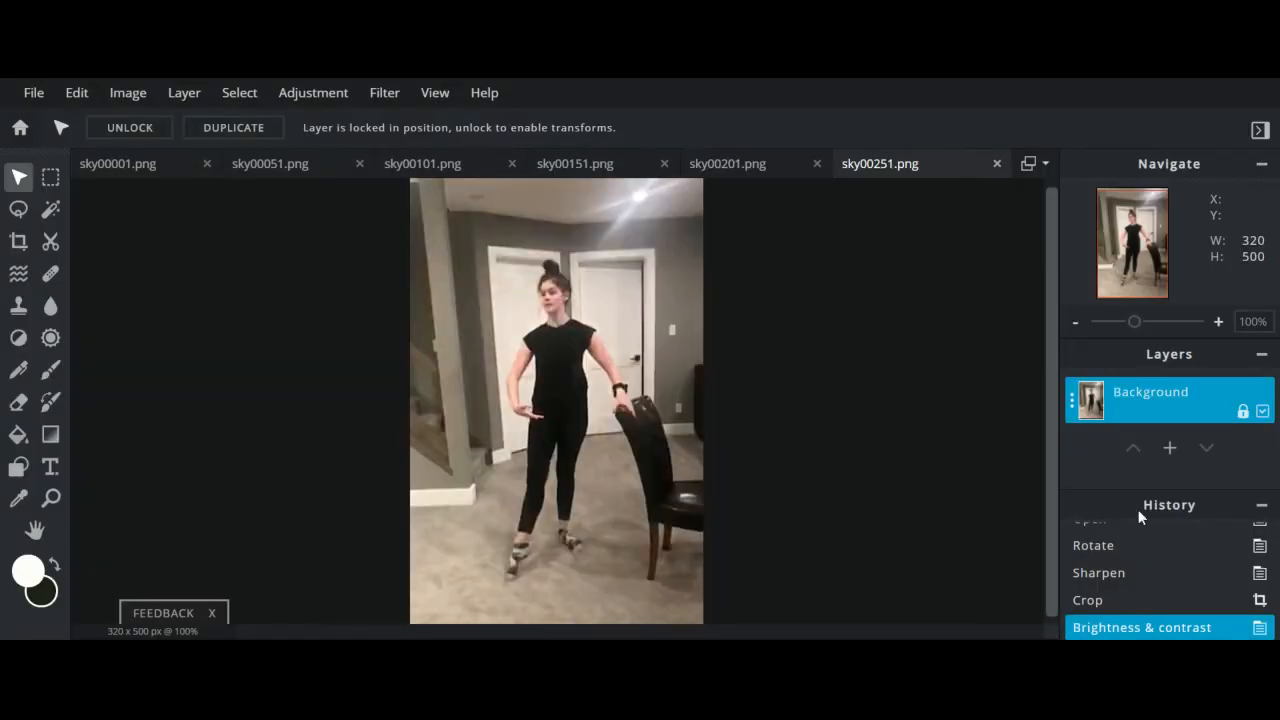
Check the width and height of sky00251.png in the Resize Image settings without changing them.
{"action": "left_click", "coordinate": [144, 99]}
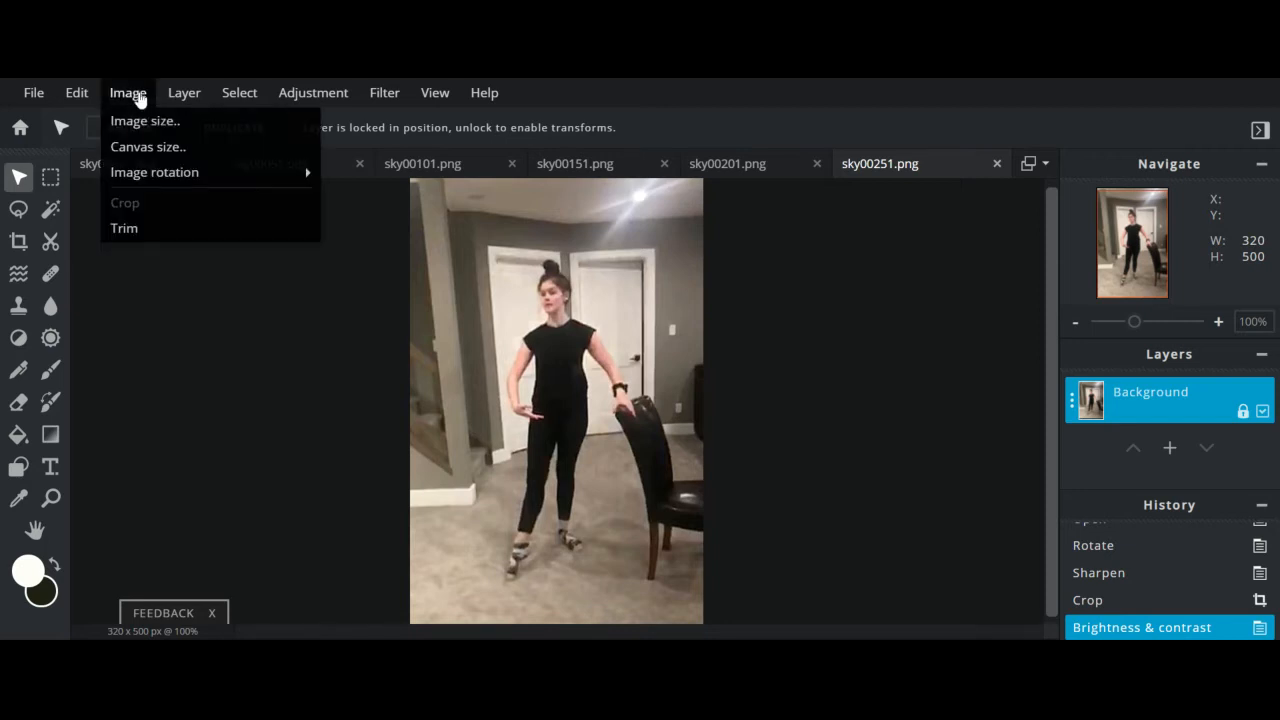
{"action": "left_click", "coordinate": [131, 122]}
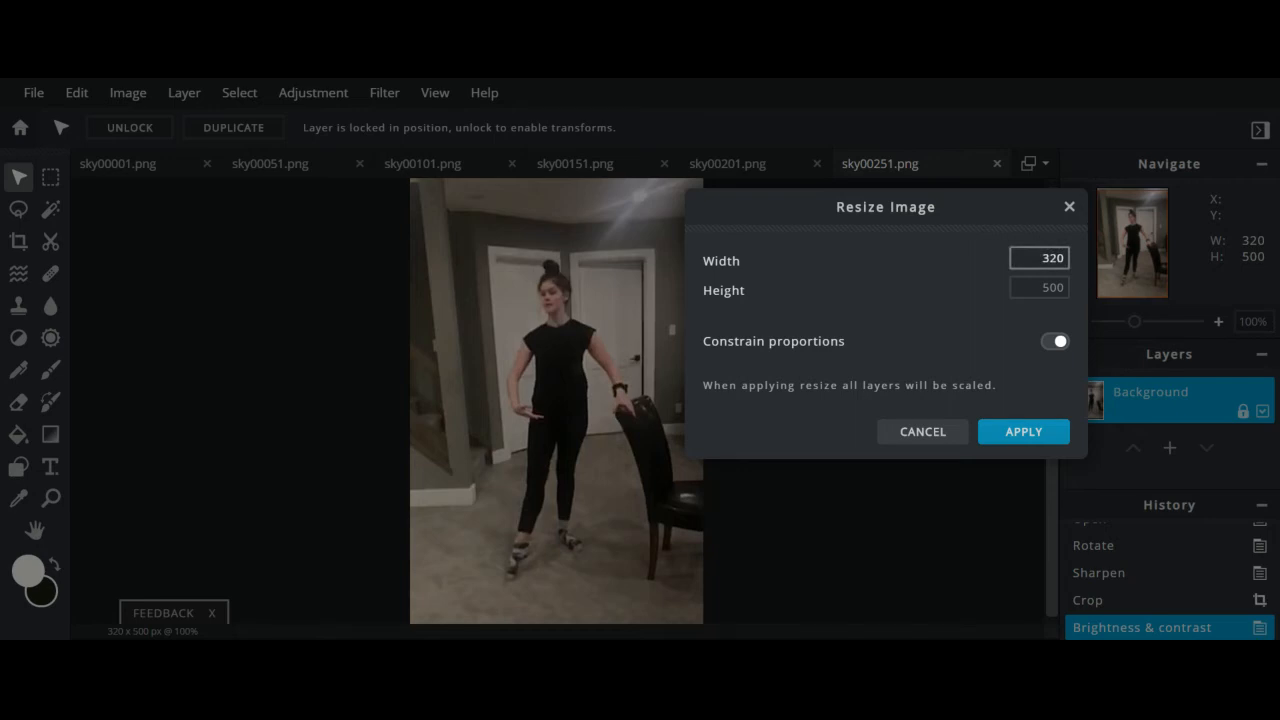
{"action": "left_click", "coordinate": [1039, 287]}
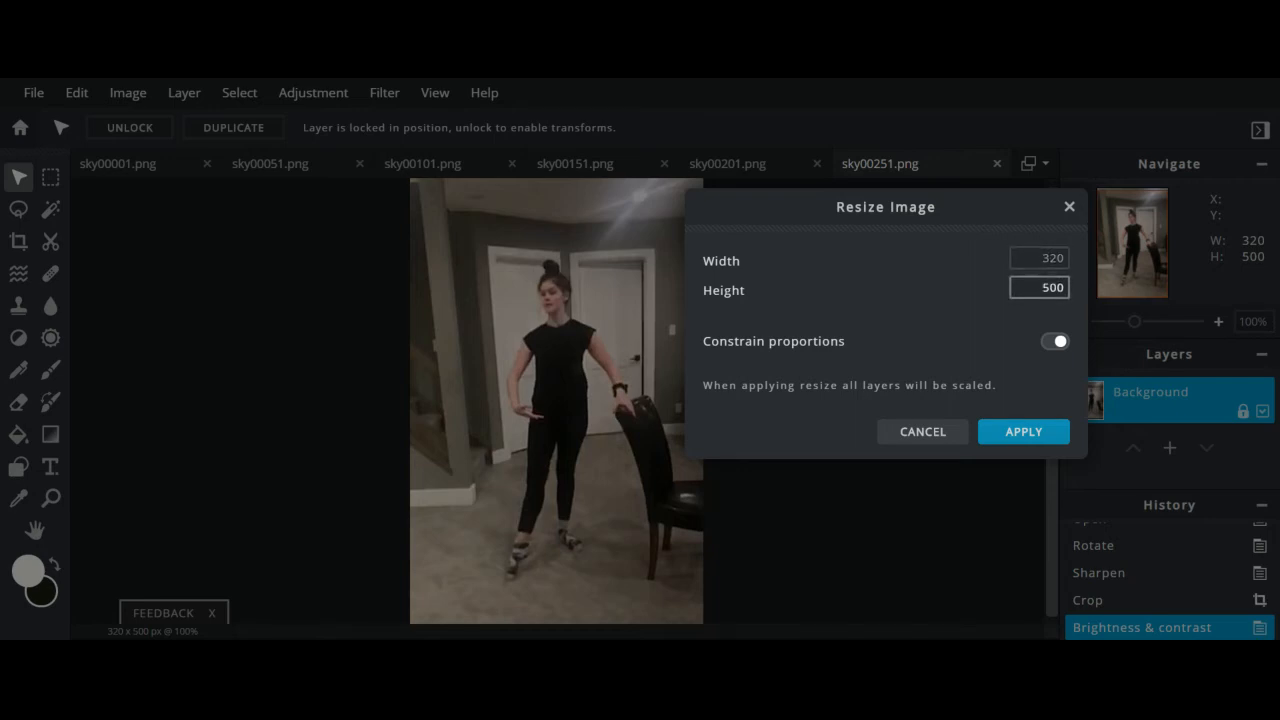
{"action": "left_click", "coordinate": [1023, 304]}
{"action": "left_click", "coordinate": [935, 436]}
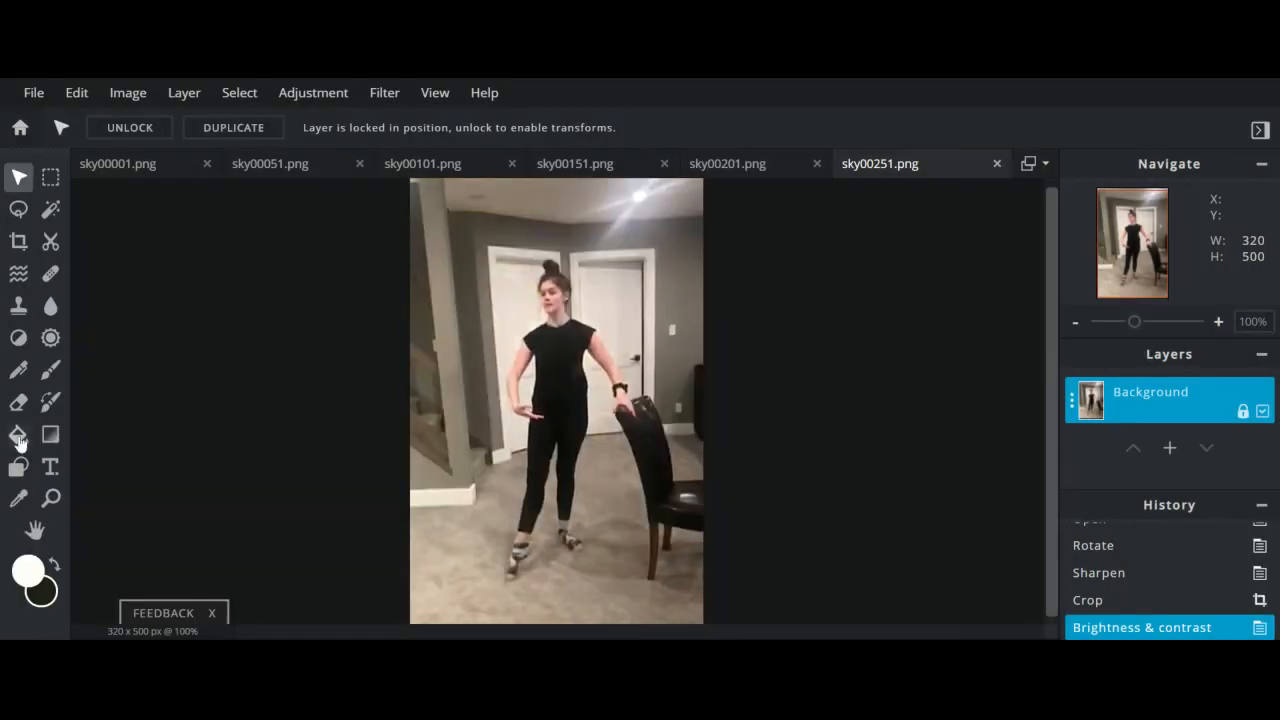
Create a new blank image named Sequence, 960 px wide and 1000 px high, with no background.
{"action": "left_click", "coordinate": [33, 94]}
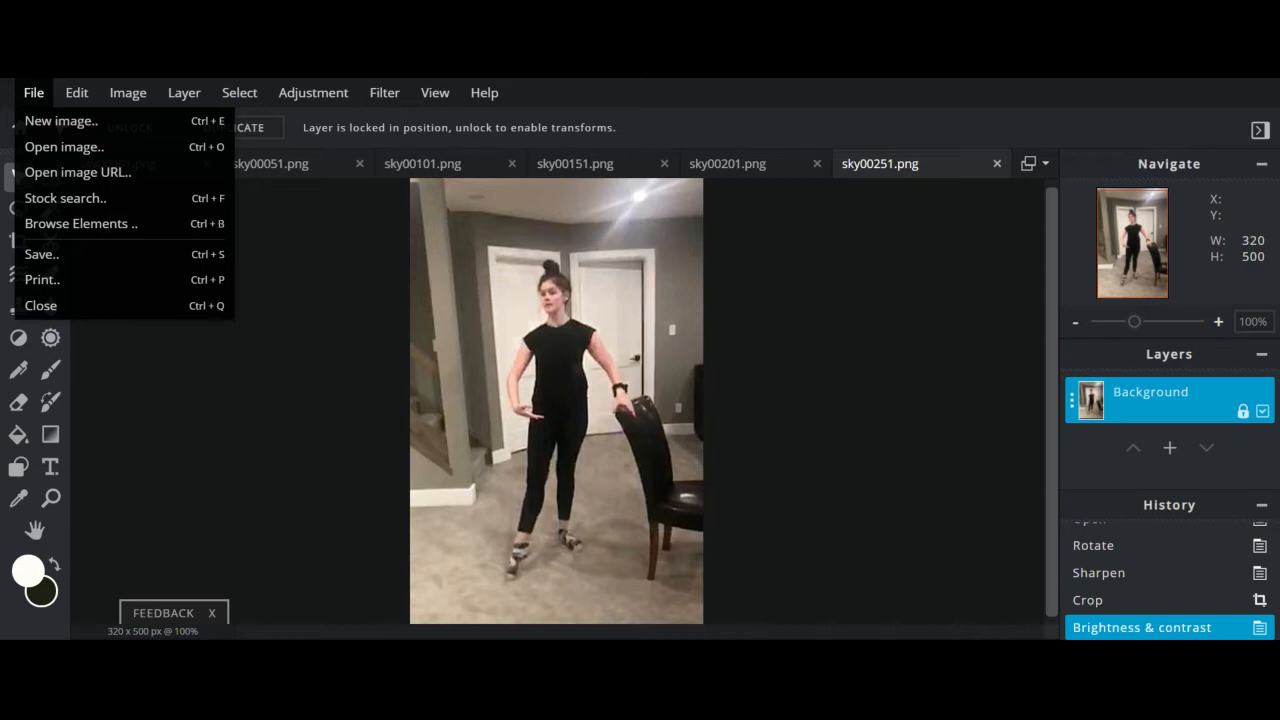
{"action": "left_click", "coordinate": [52, 130]}
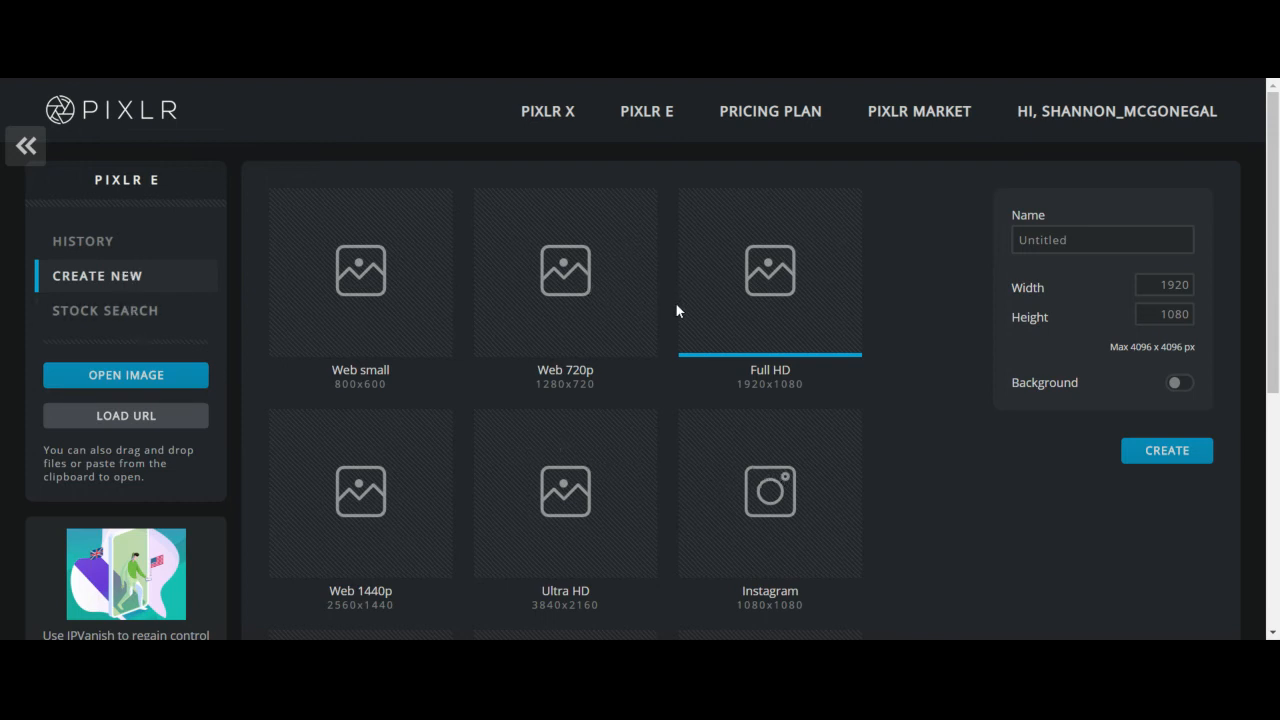
{"action": "scroll", "coordinate": [676, 303], "scroll_direction": "down", "scroll_amount": 1}
{"action": "left_click", "coordinate": [1074, 157]}
{"action": "key", "text": "ctrl+a"}
{"action": "type", "text": "Sequence"}
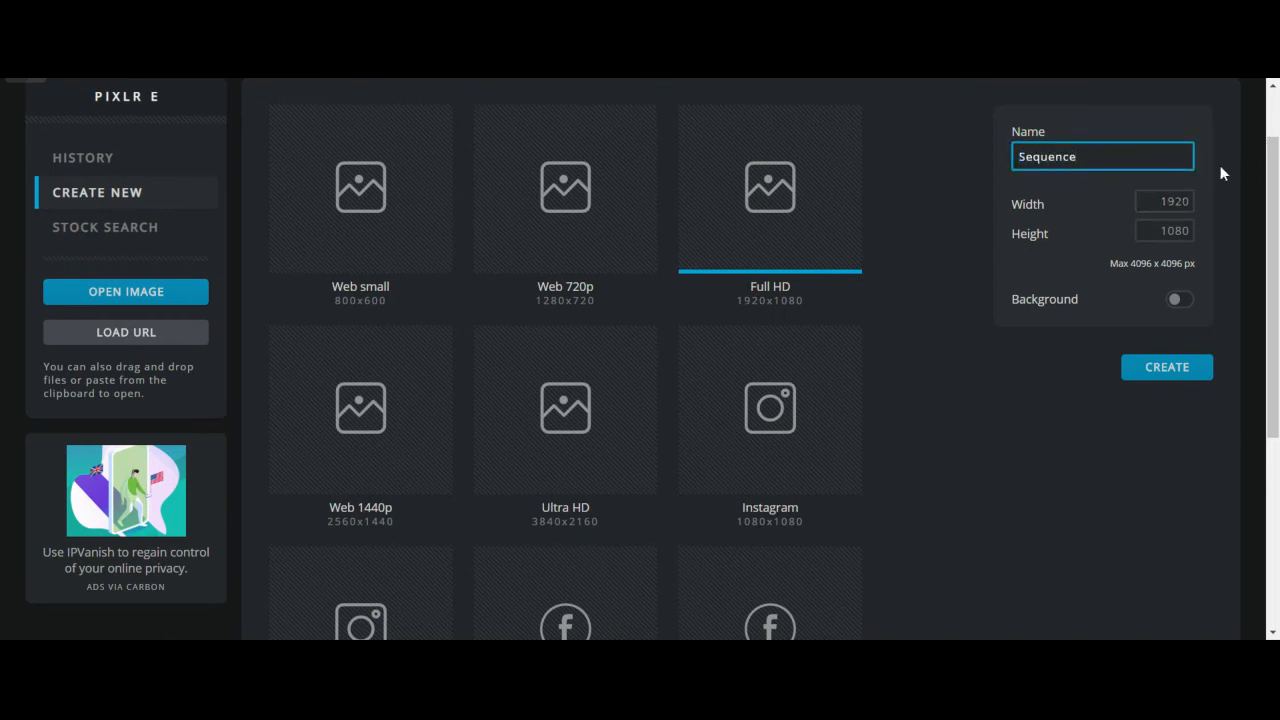
{"action": "key", "text": "Tab"}
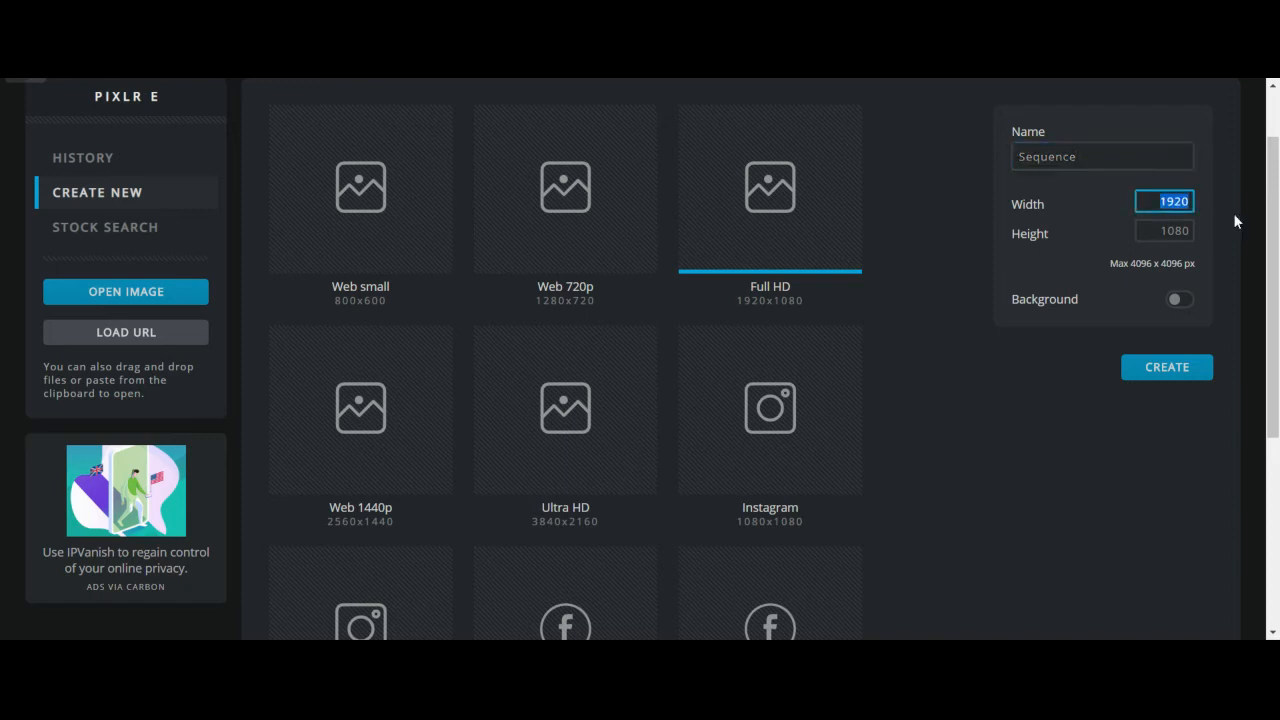
{"action": "type", "text": "960"}
{"action": "left_click_drag", "start_coordinate": [1173, 231], "coordinate": [1196, 237]}
{"action": "type", "text": "00"}
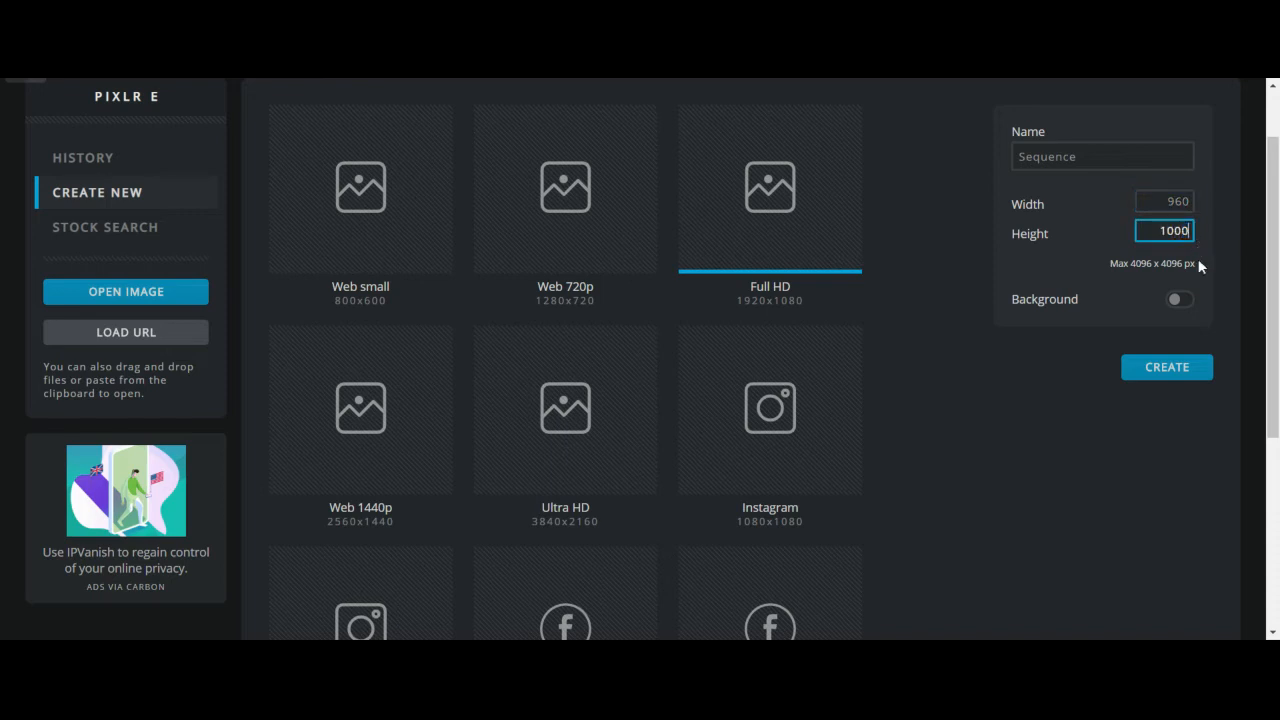
{"action": "left_click", "coordinate": [1175, 378]}
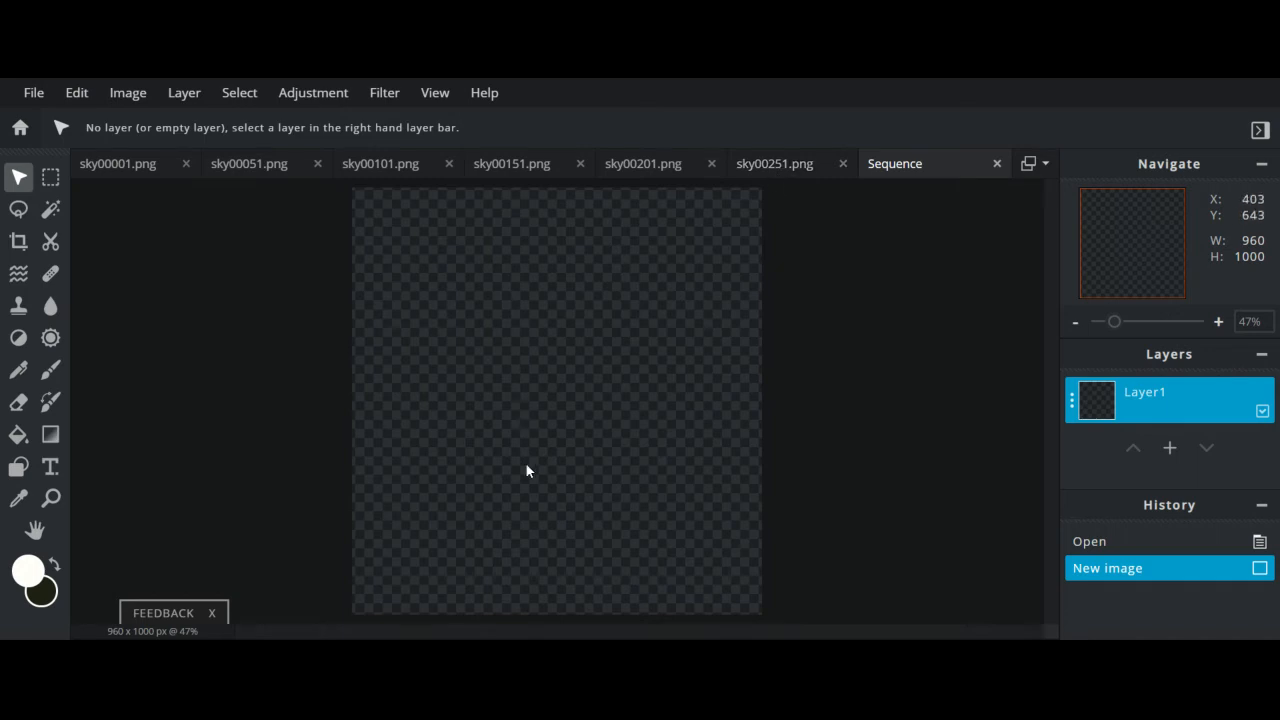
Add the six downloaded JPG frames to the Sequence image as separate image layers and review the layer list.
{"action": "left_click", "coordinate": [1170, 449]}
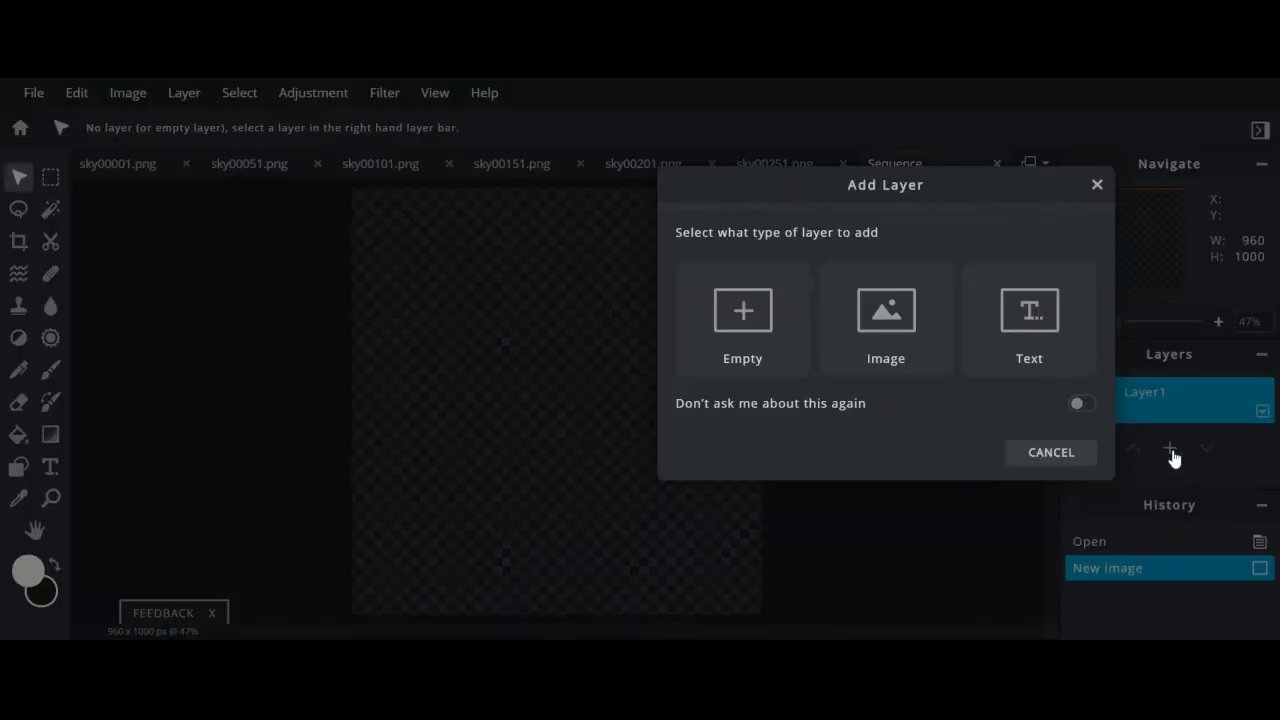
{"action": "left_click", "coordinate": [885, 347]}
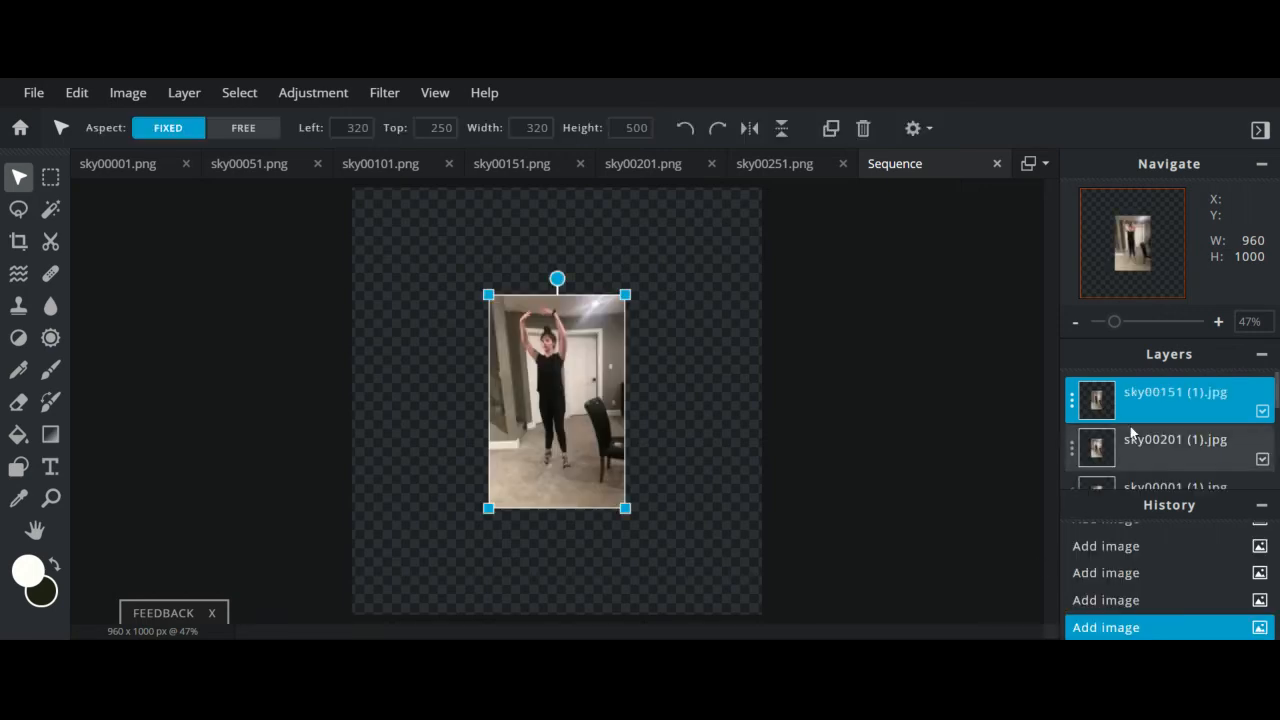
{"action": "scroll", "coordinate": [1131, 428], "scroll_direction": "down", "scroll_amount": 1}
{"action": "scroll", "coordinate": [1140, 435], "scroll_direction": "down", "scroll_amount": 3}
{"action": "scroll", "coordinate": [1146, 439], "scroll_direction": "up", "scroll_amount": 5}
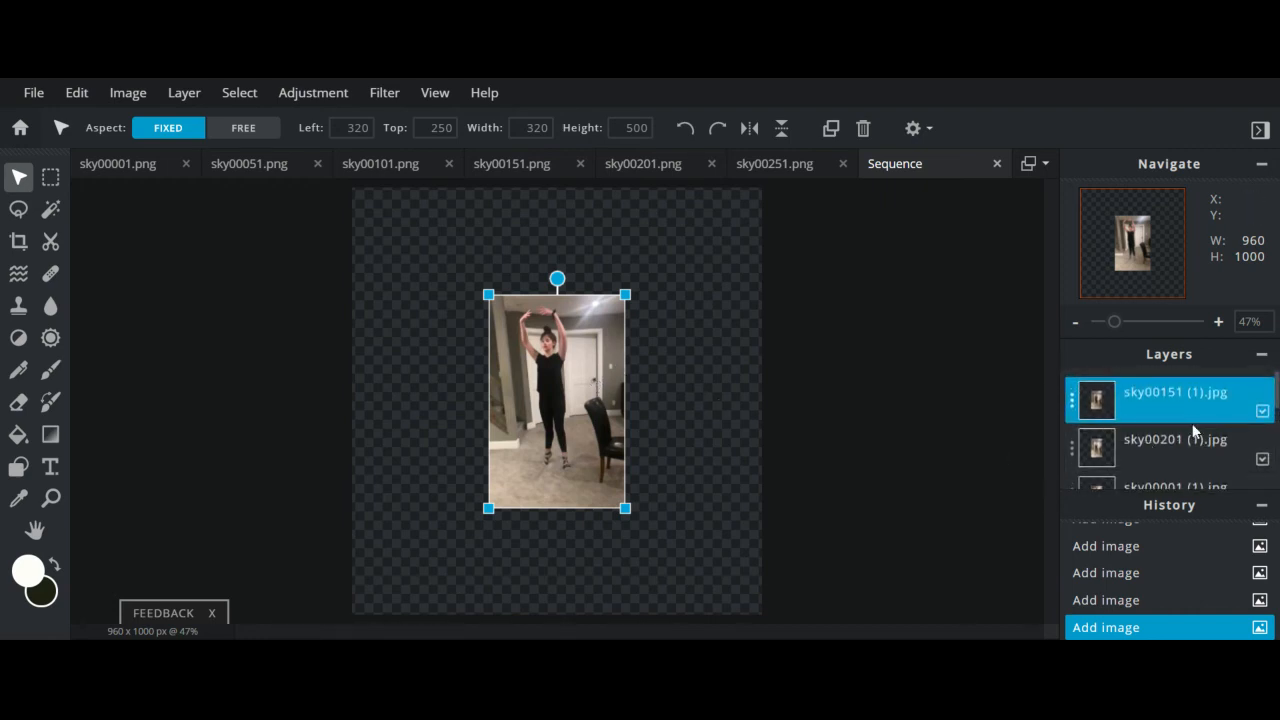
{"action": "scroll", "coordinate": [1192, 415], "scroll_direction": "down", "scroll_amount": 3}
{"action": "scroll", "coordinate": [1190, 415], "scroll_direction": "up", "scroll_amount": 3}
Spread the stacked frames apart across the Sequence canvas so each one can be reached.
{"action": "left_click_drag", "start_coordinate": [560, 406], "coordinate": [689, 496]}
{"action": "left_click_drag", "start_coordinate": [570, 447], "coordinate": [565, 325]}
{"action": "left_click_drag", "start_coordinate": [557, 491], "coordinate": [447, 583]}
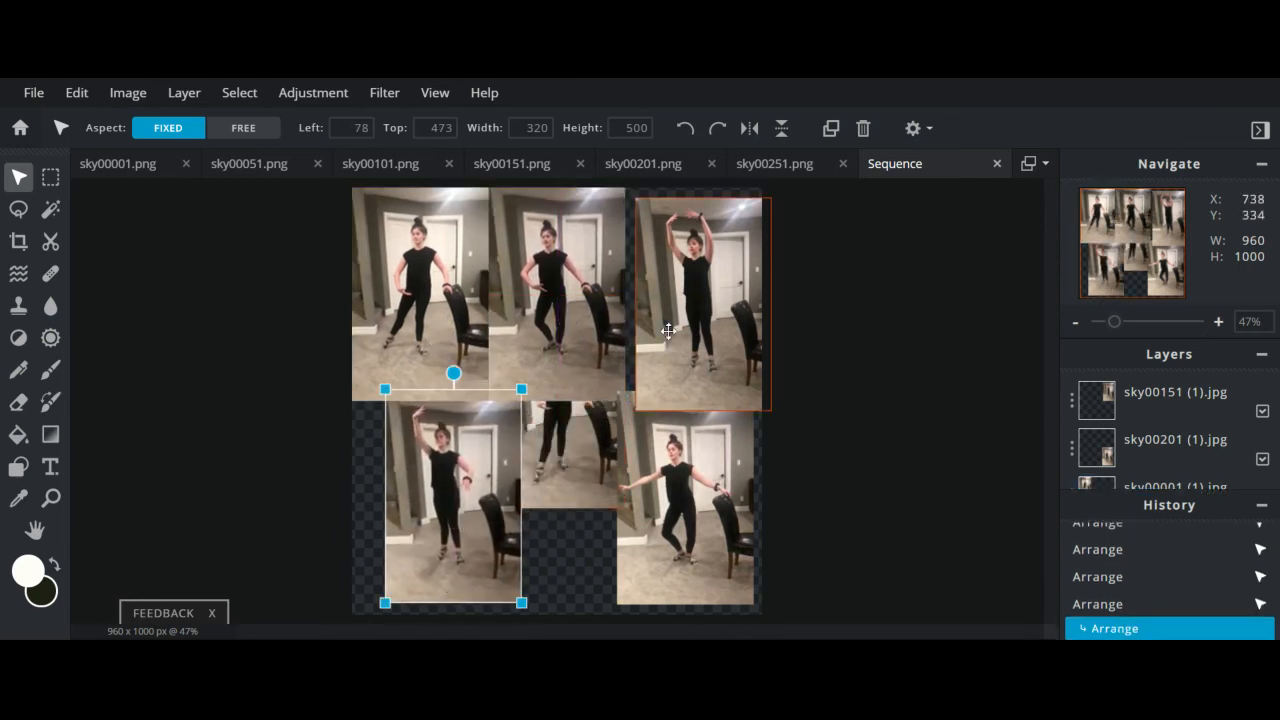
Move the sky00101 frame into the upper row's third cell and exchange the upper-left frame with the remaining one.
{"action": "left_click_drag", "start_coordinate": [689, 347], "coordinate": [640, 551]}
{"action": "left_click_drag", "start_coordinate": [446, 503], "coordinate": [686, 297]}
{"action": "left_click_drag", "start_coordinate": [551, 430], "coordinate": [391, 549]}
{"action": "left_click_drag", "start_coordinate": [648, 514], "coordinate": [544, 511]}
{"action": "left_click_drag", "start_coordinate": [405, 305], "coordinate": [626, 457]}
{"action": "left_click_drag", "start_coordinate": [421, 502], "coordinate": [447, 281]}
Fill the lower row from left to right with the sky00151, sky00201 and sky00001 frames, aligned edge to edge.
{"action": "left_click_drag", "start_coordinate": [556, 483], "coordinate": [429, 482]}
{"action": "left_click_drag", "start_coordinate": [711, 468], "coordinate": [600, 485]}
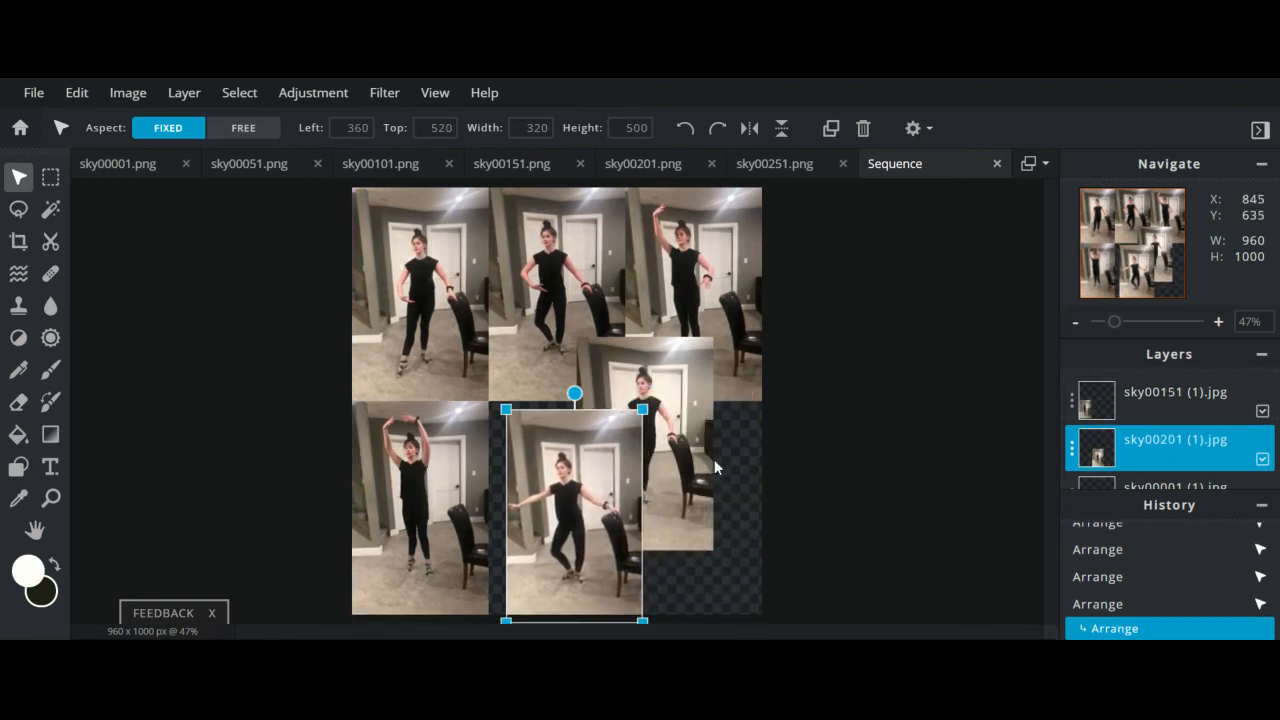
{"action": "left_click", "coordinate": [779, 514]}
{"action": "left_click_drag", "start_coordinate": [679, 483], "coordinate": [722, 560]}
{"action": "left_click_drag", "start_coordinate": [584, 576], "coordinate": [565, 567]}
{"action": "left_click_drag", "start_coordinate": [716, 581], "coordinate": [694, 563]}
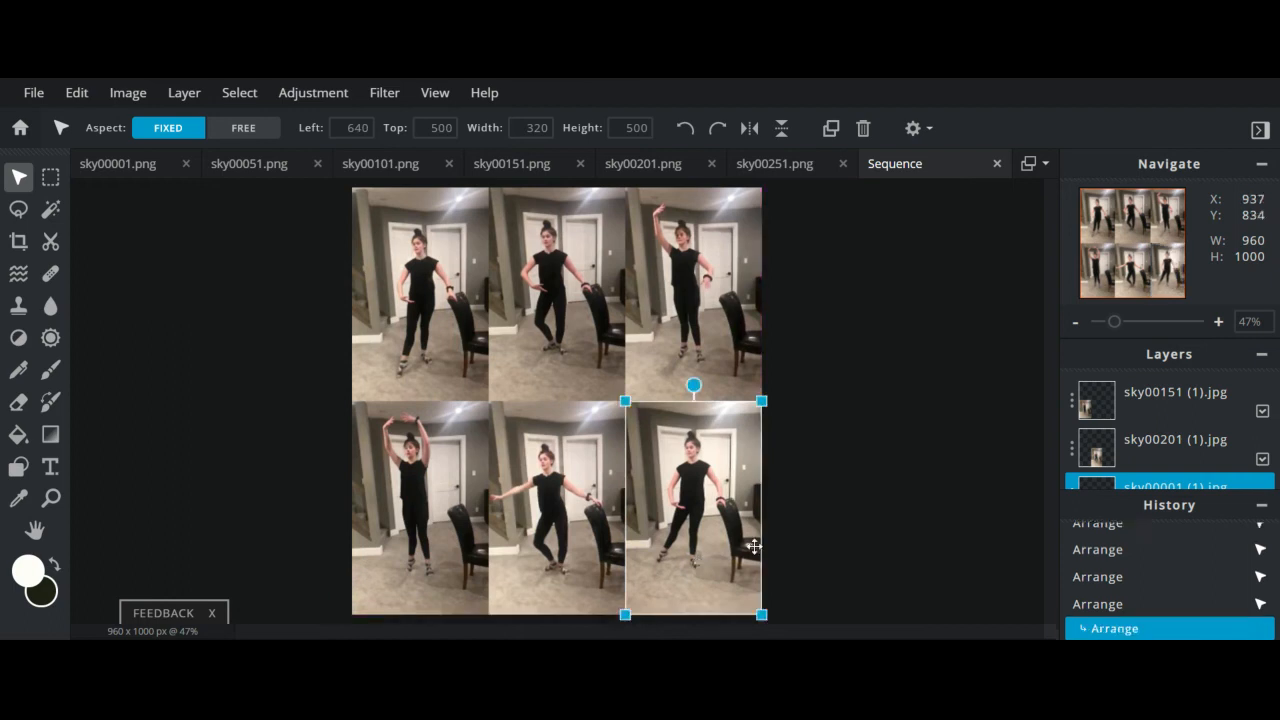
{"action": "left_click", "coordinate": [837, 515]}
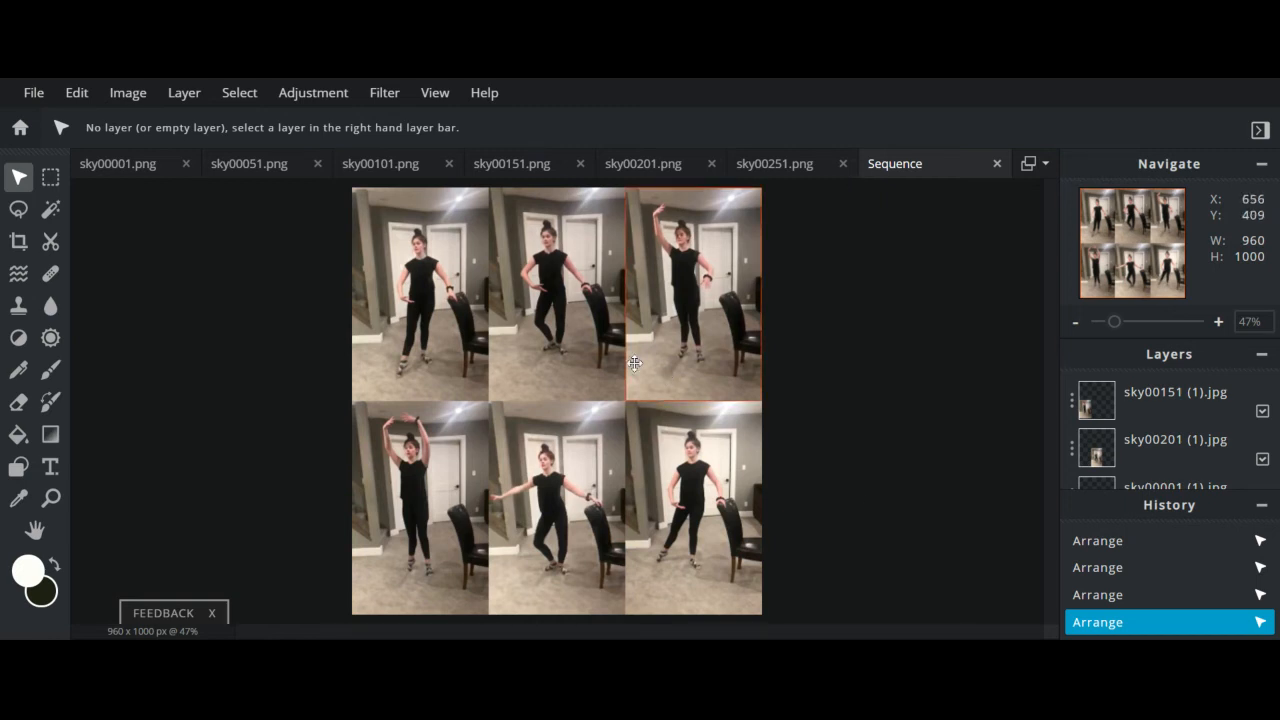
Resize the Sequence canvas to 1000 wide by 1040 high from the centre anchor.
{"action": "left_click", "coordinate": [153, 106]}
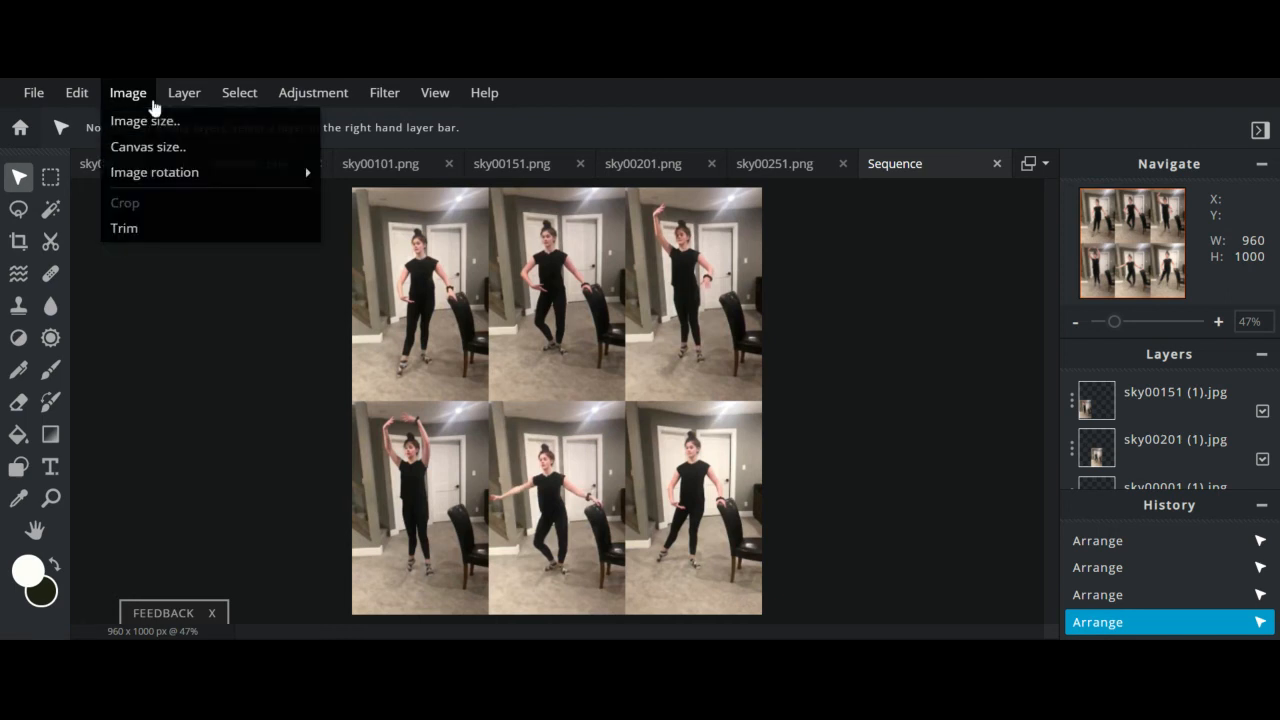
{"action": "left_click", "coordinate": [135, 147]}
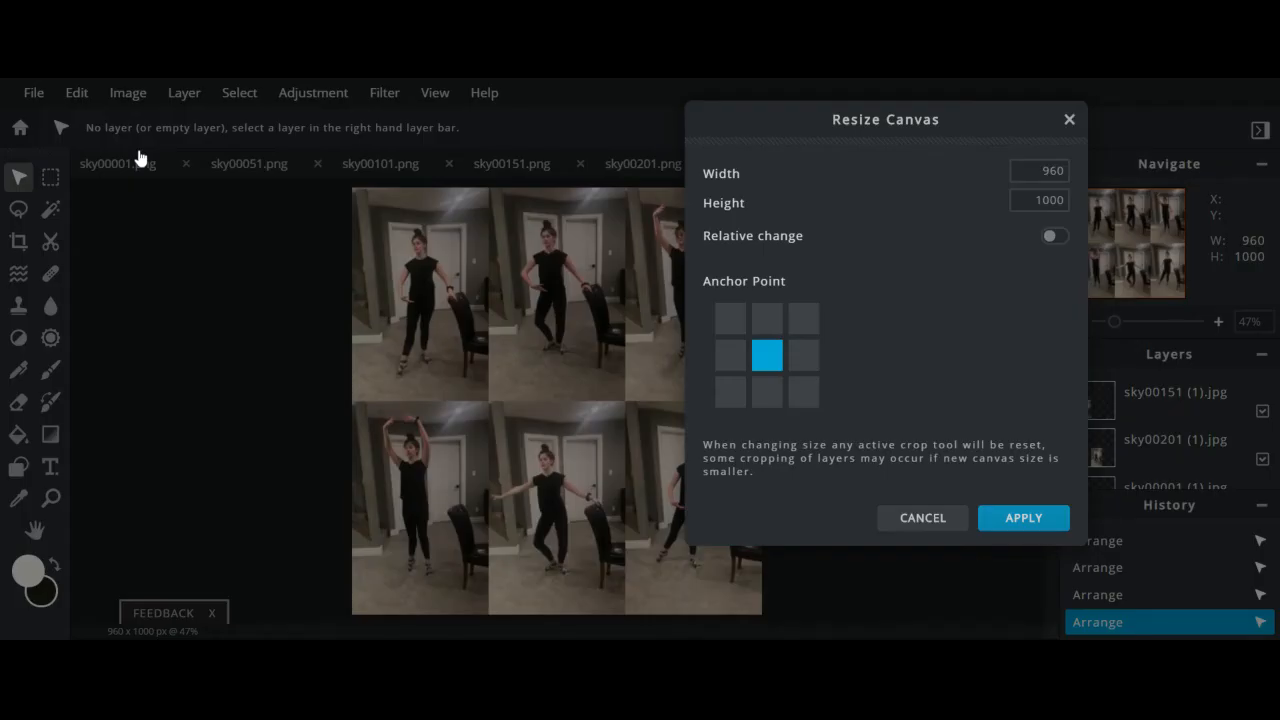
{"action": "left_click", "coordinate": [1040, 171]}
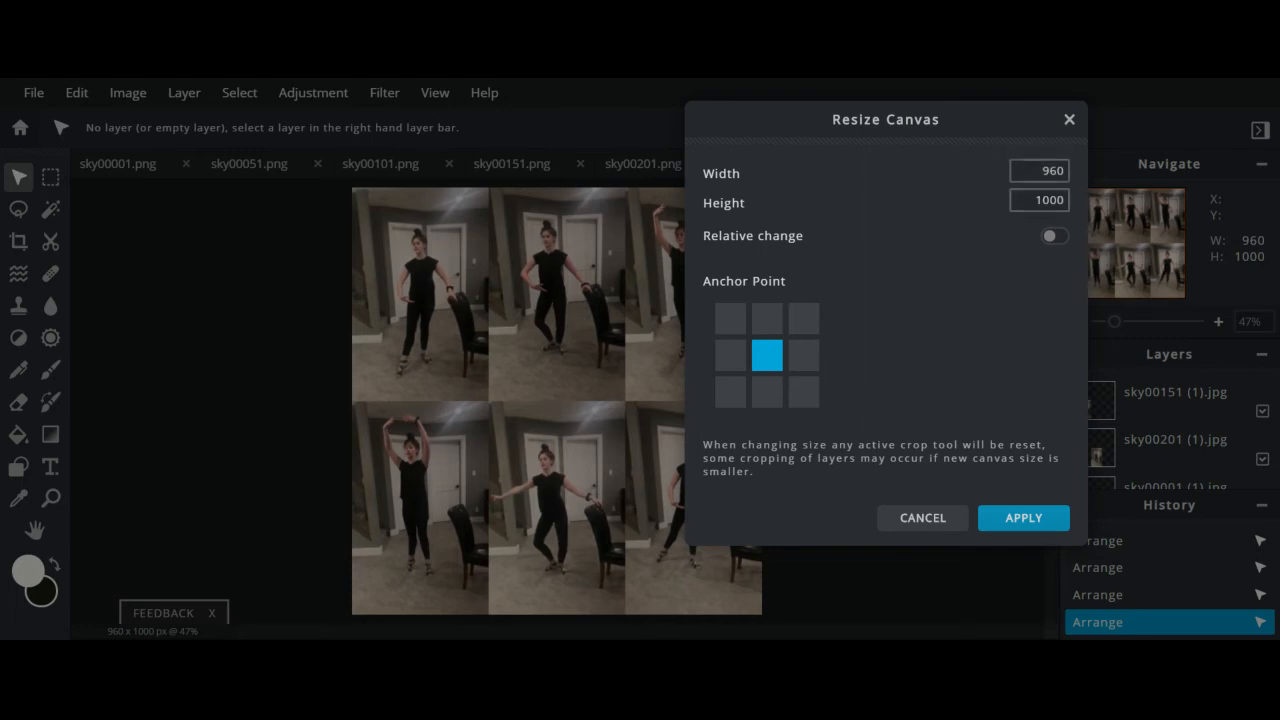
{"action": "left_click_drag", "start_coordinate": [1040, 171], "coordinate": [1088, 177]}
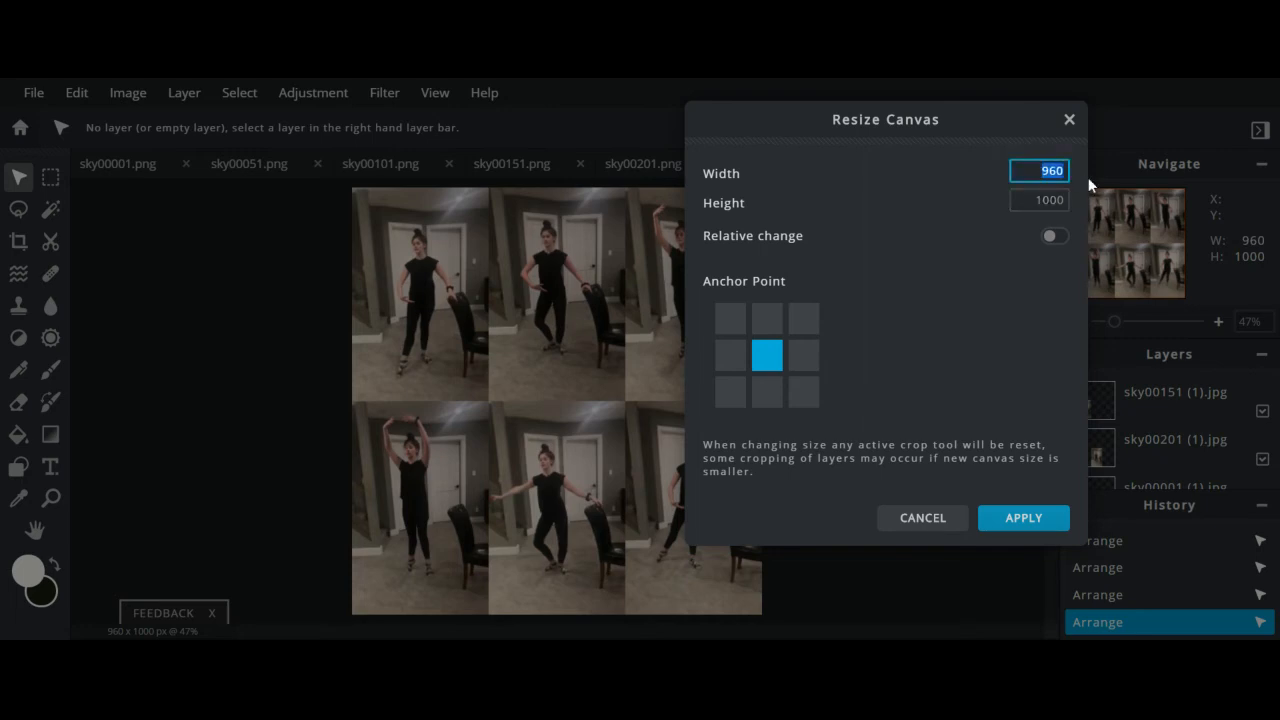
{"action": "type", "text": "1000"}
{"action": "left_click_drag", "start_coordinate": [1048, 200], "coordinate": [1072, 207]}
{"action": "type", "text": "40"}
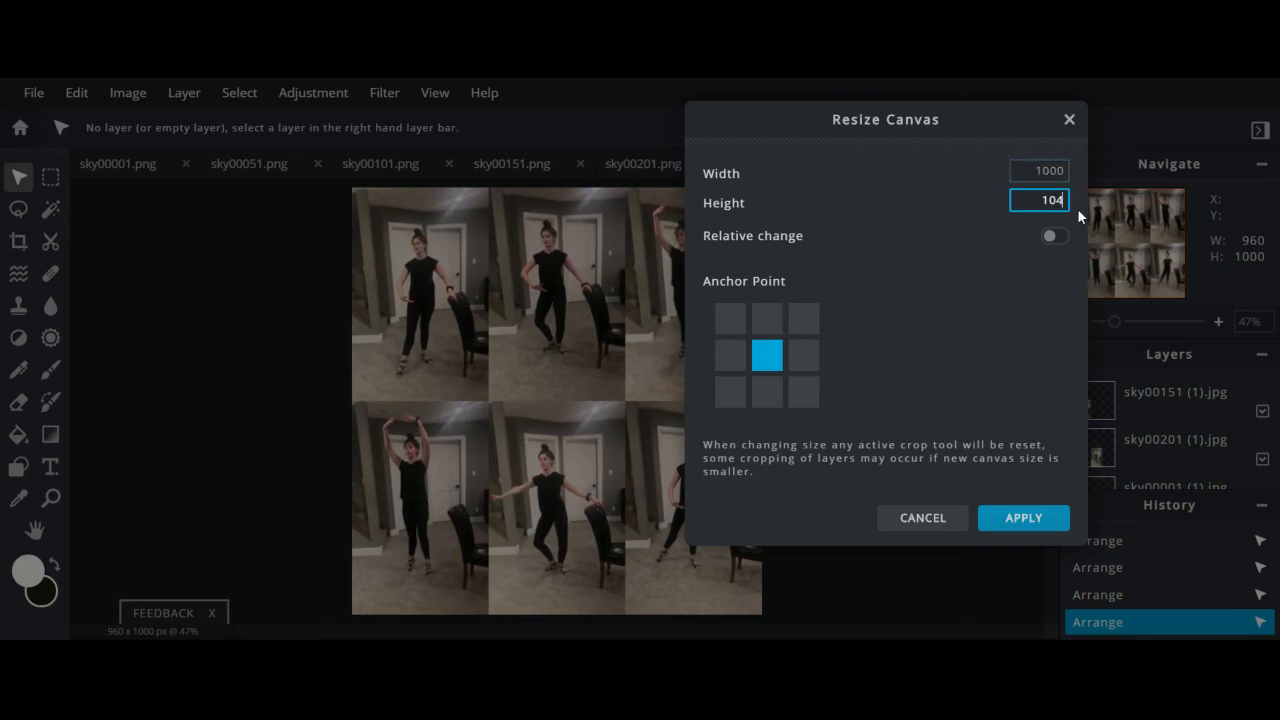
{"action": "left_click", "coordinate": [1024, 518]}
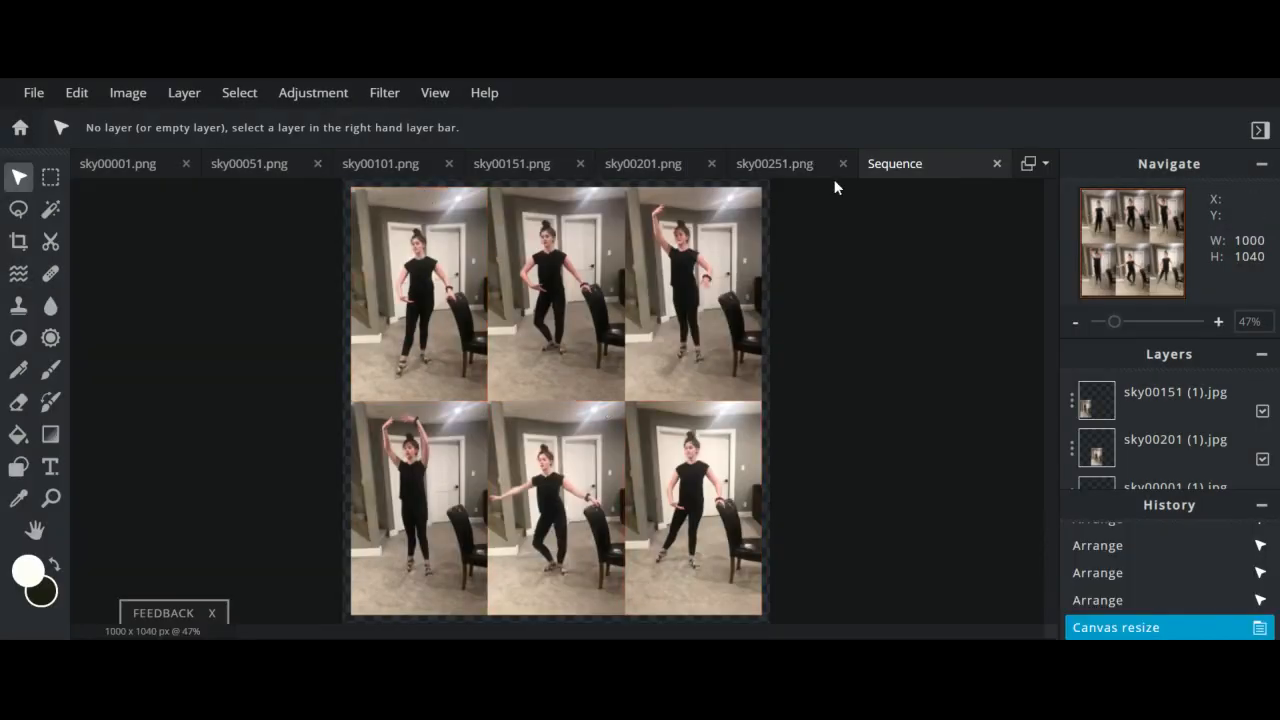
Draw a filled rectangle covering the whole canvas on Layer1, behind the six frames.
{"action": "left_click", "coordinate": [18, 468]}
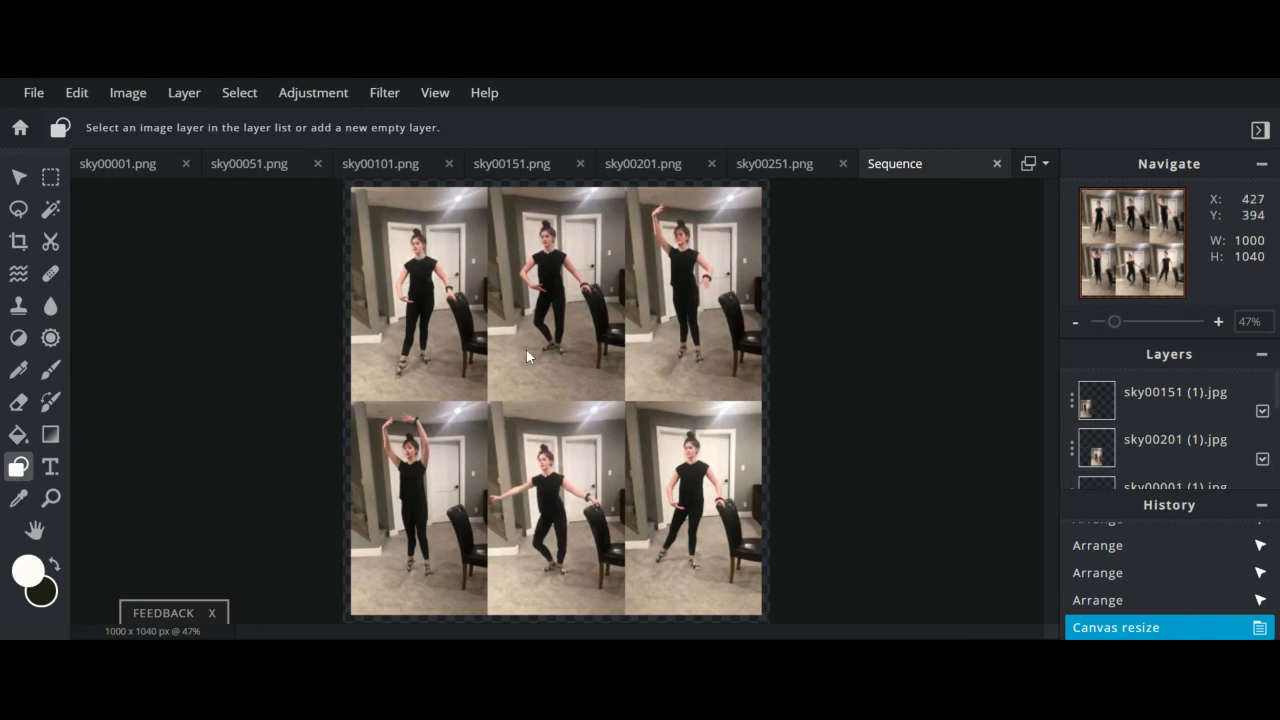
{"action": "scroll", "coordinate": [1150, 430], "scroll_direction": "down", "scroll_amount": 3}
{"action": "left_click", "coordinate": [1131, 428]}
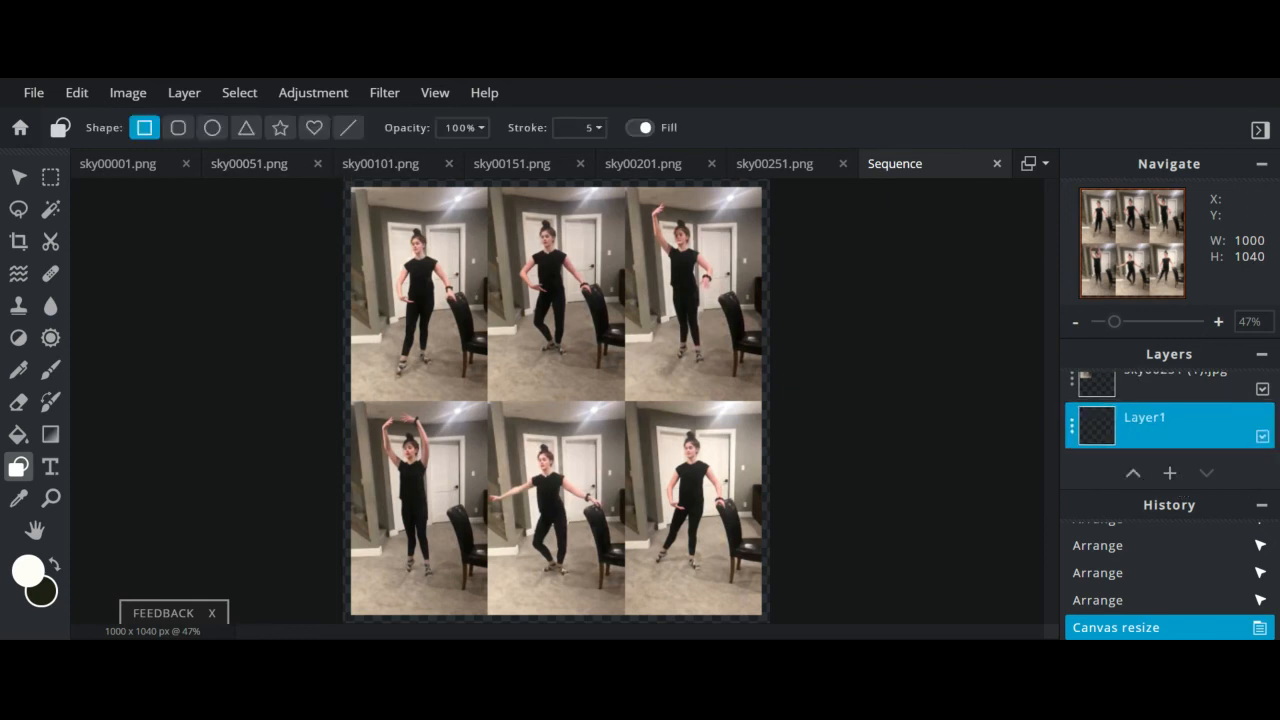
{"action": "left_click_drag", "start_coordinate": [348, 181], "coordinate": [768, 621]}
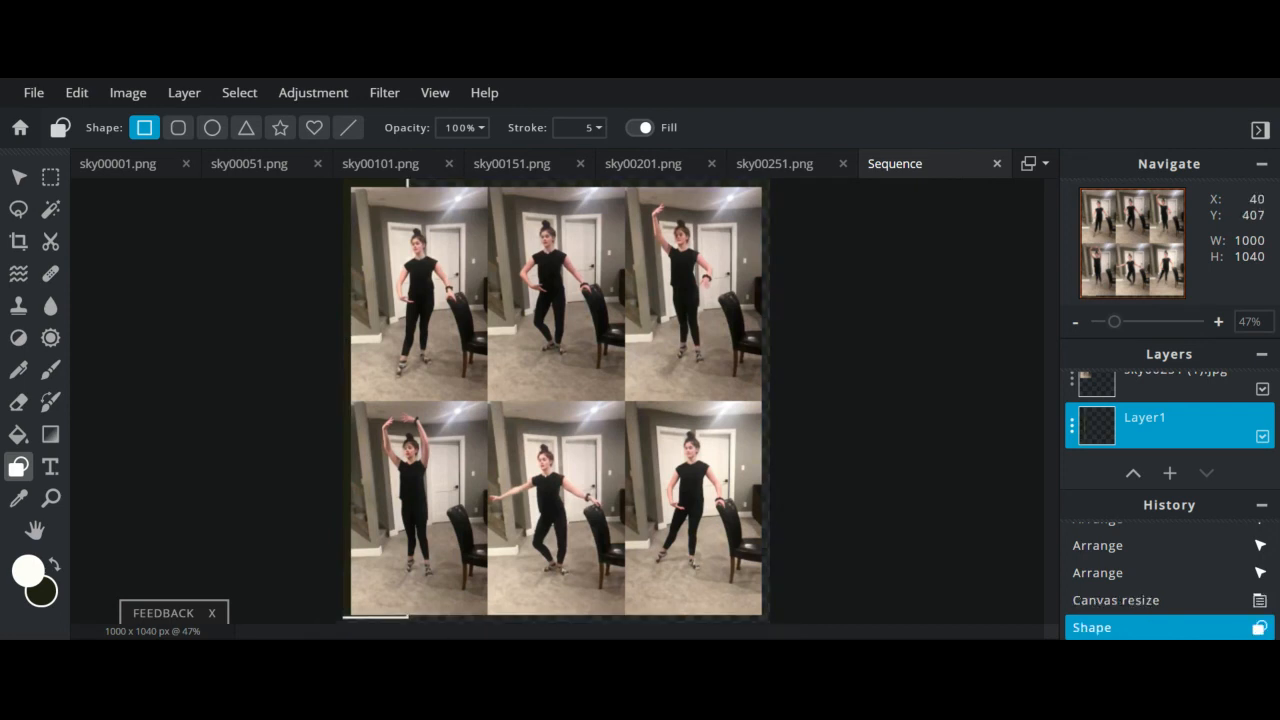
{"action": "key", "text": "ctrl+z"}
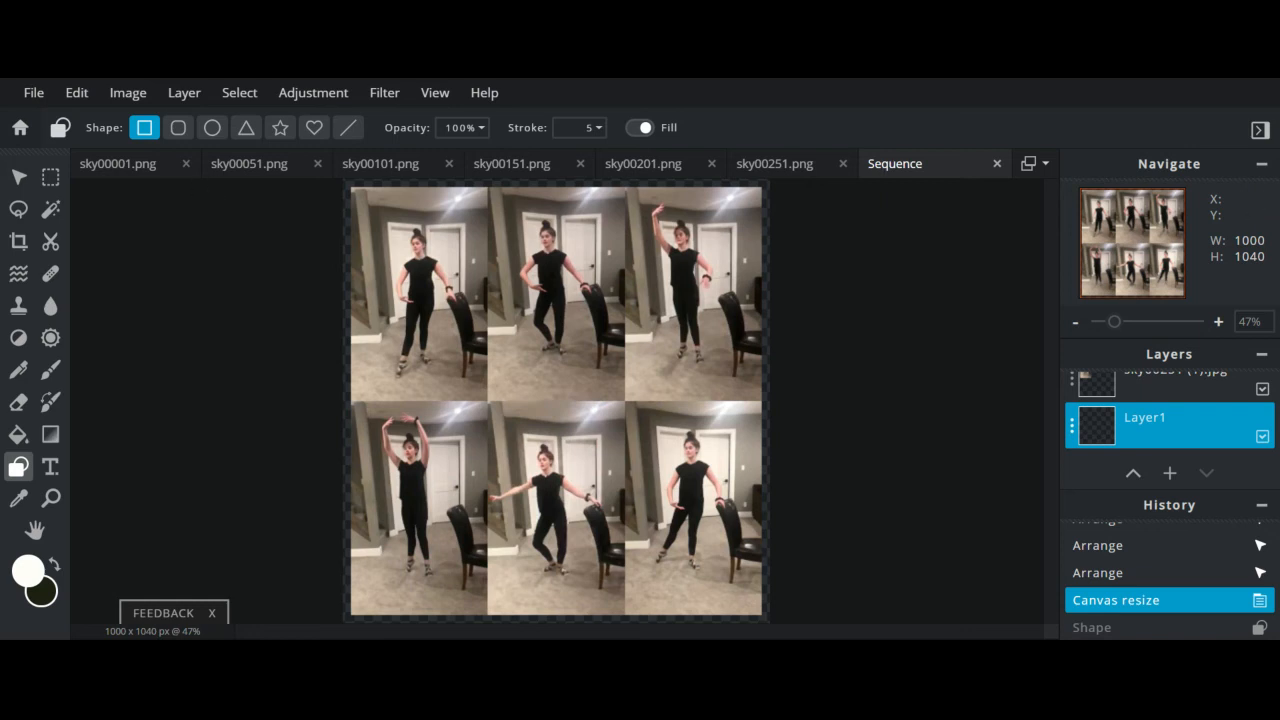
{"action": "left_click", "coordinate": [50, 498]}
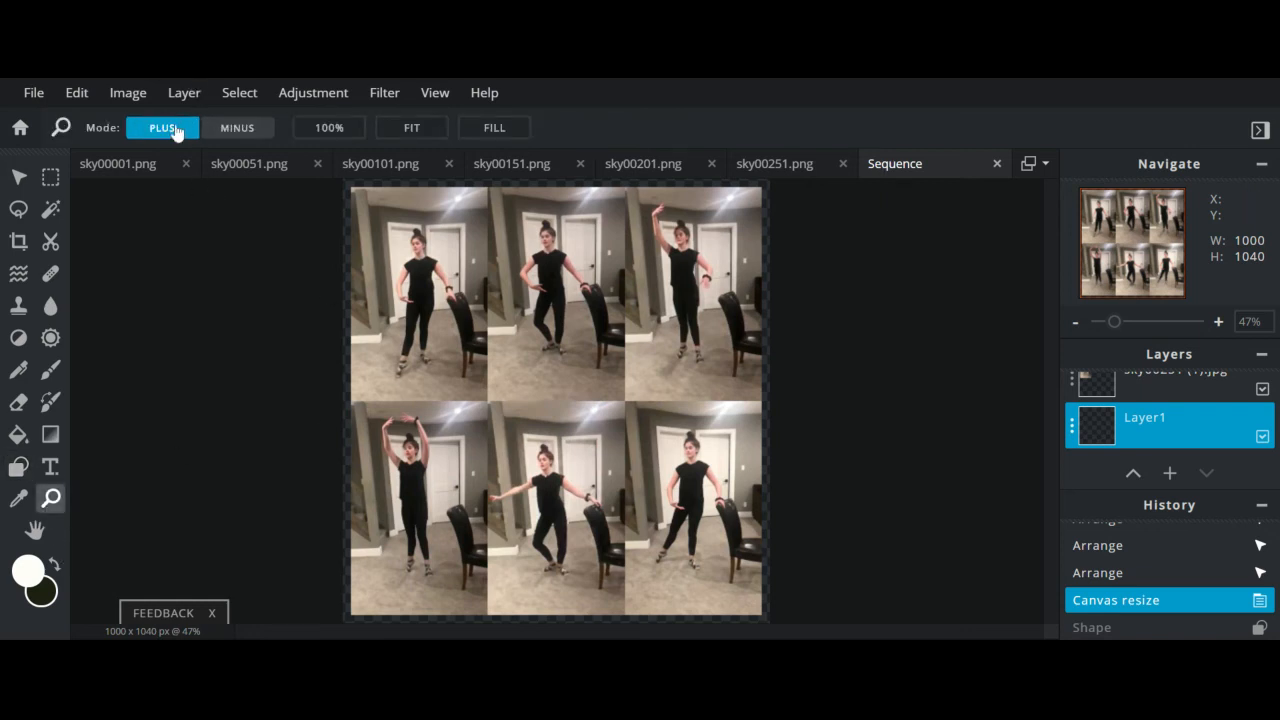
{"action": "left_click", "coordinate": [237, 127]}
{"action": "left_click", "coordinate": [514, 425]}
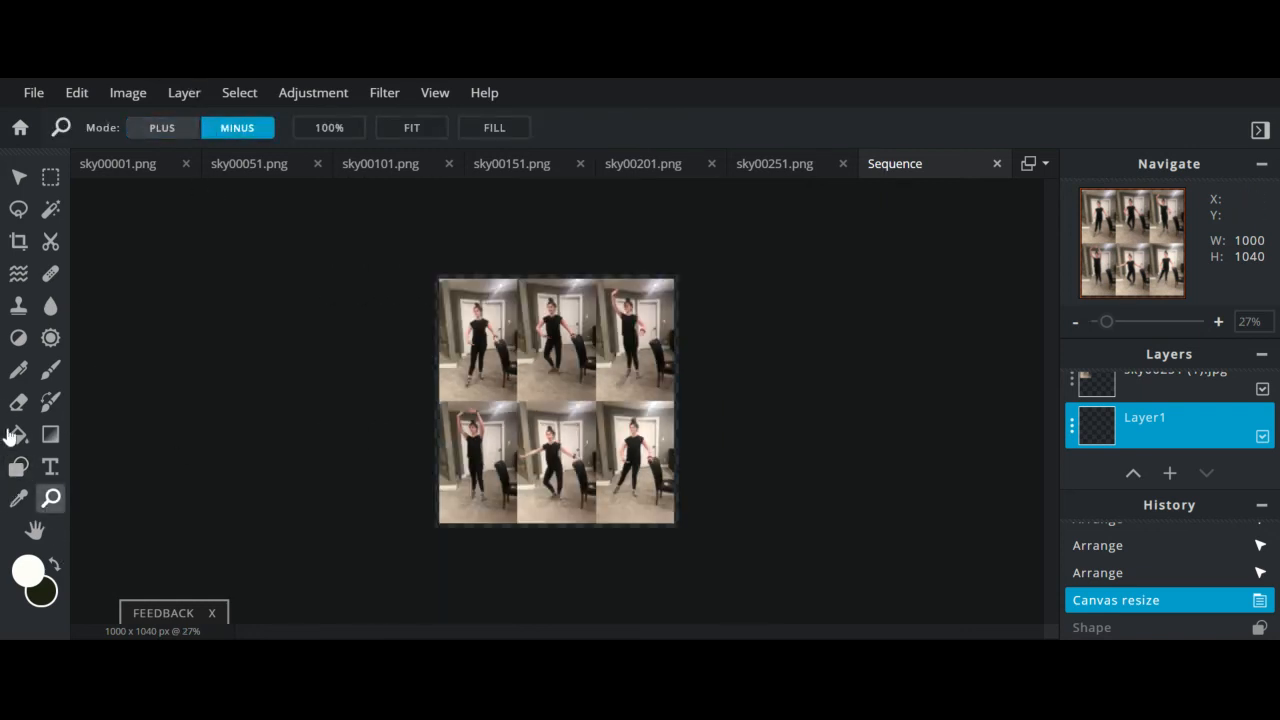
{"action": "left_click", "coordinate": [18, 466]}
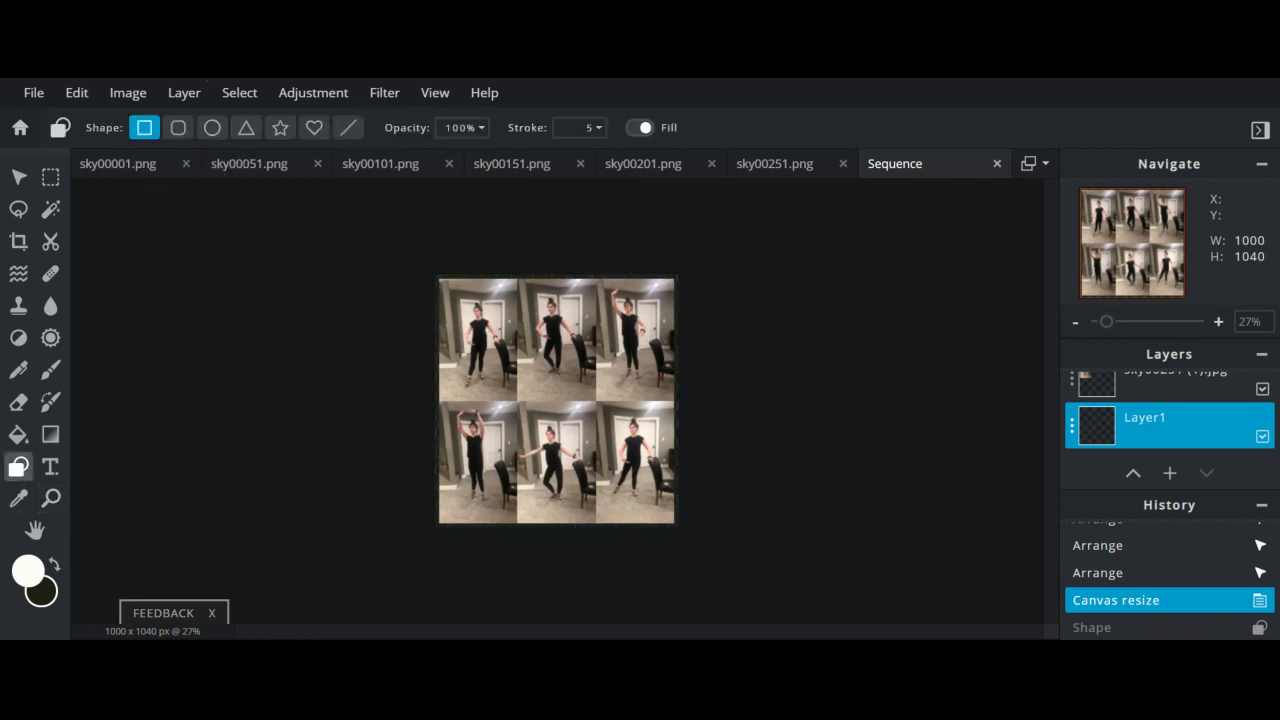
{"action": "key", "text": "ctrl+shift+z"}
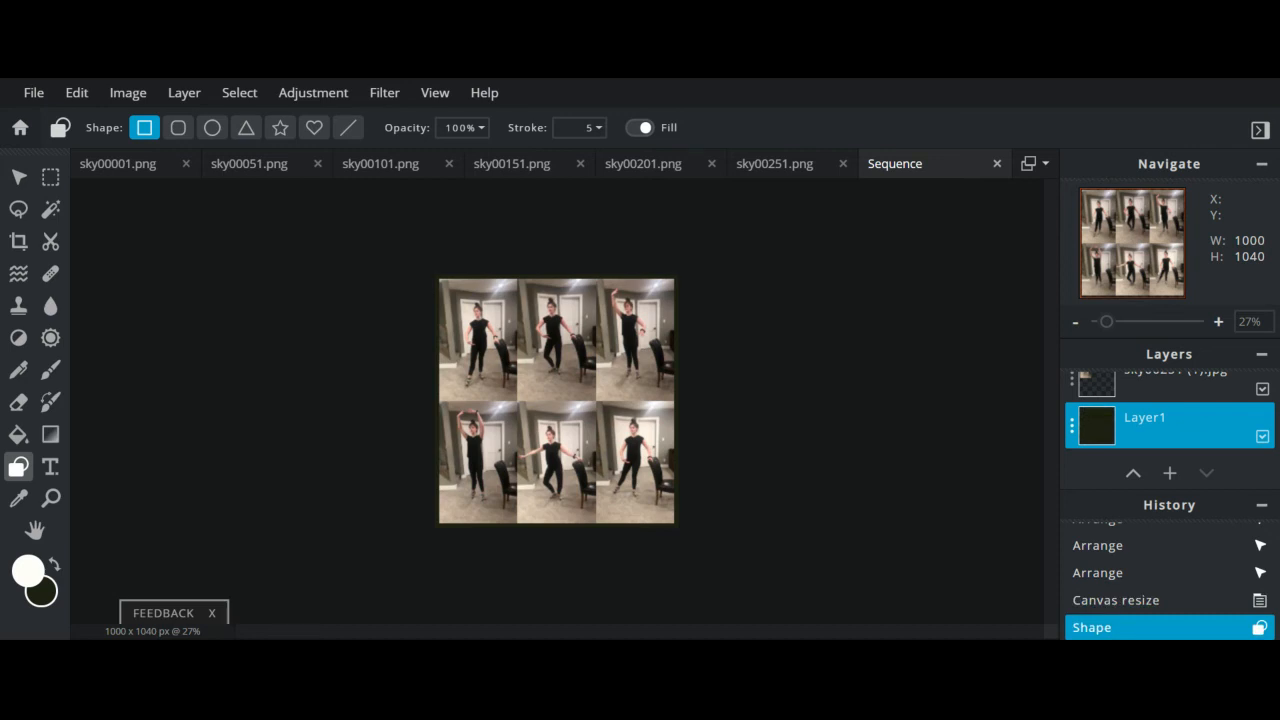
Fill the Layer1 rectangle with white and keep #FEFEF9 as the foreground colour.
{"action": "left_click", "coordinate": [18, 436]}
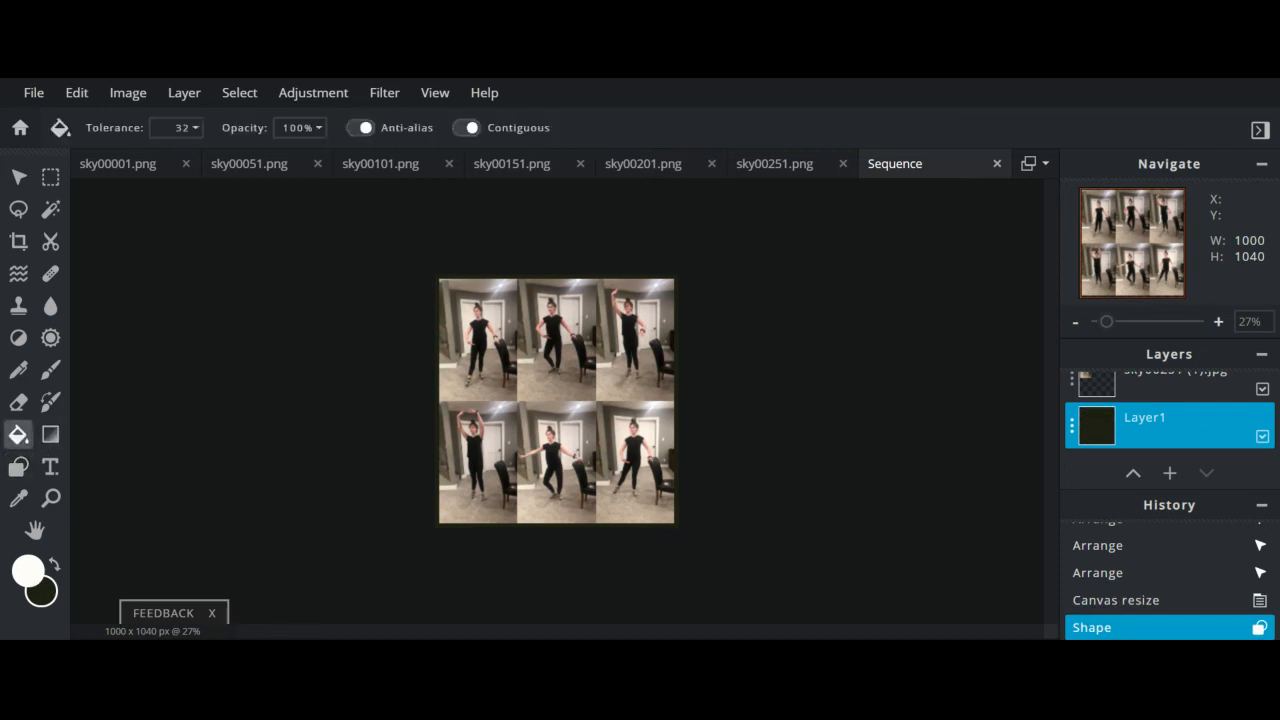
{"action": "left_click", "coordinate": [435, 510]}
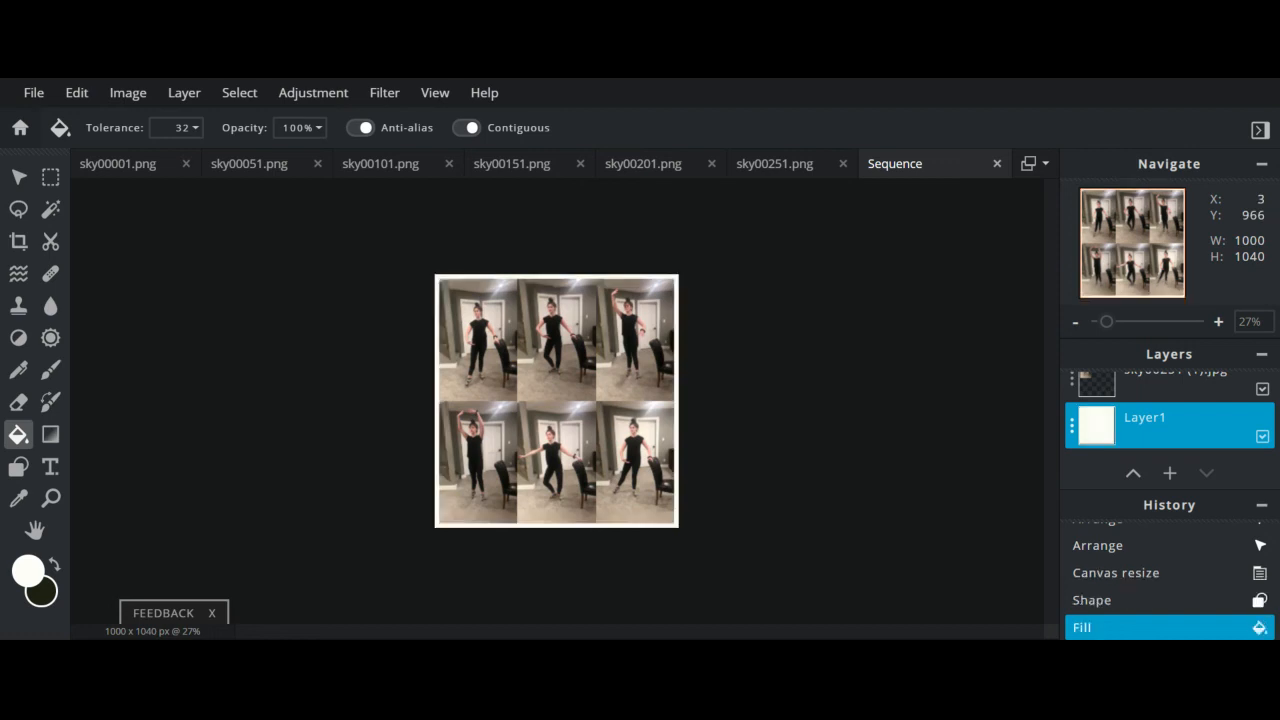
{"action": "left_click", "coordinate": [26, 574]}
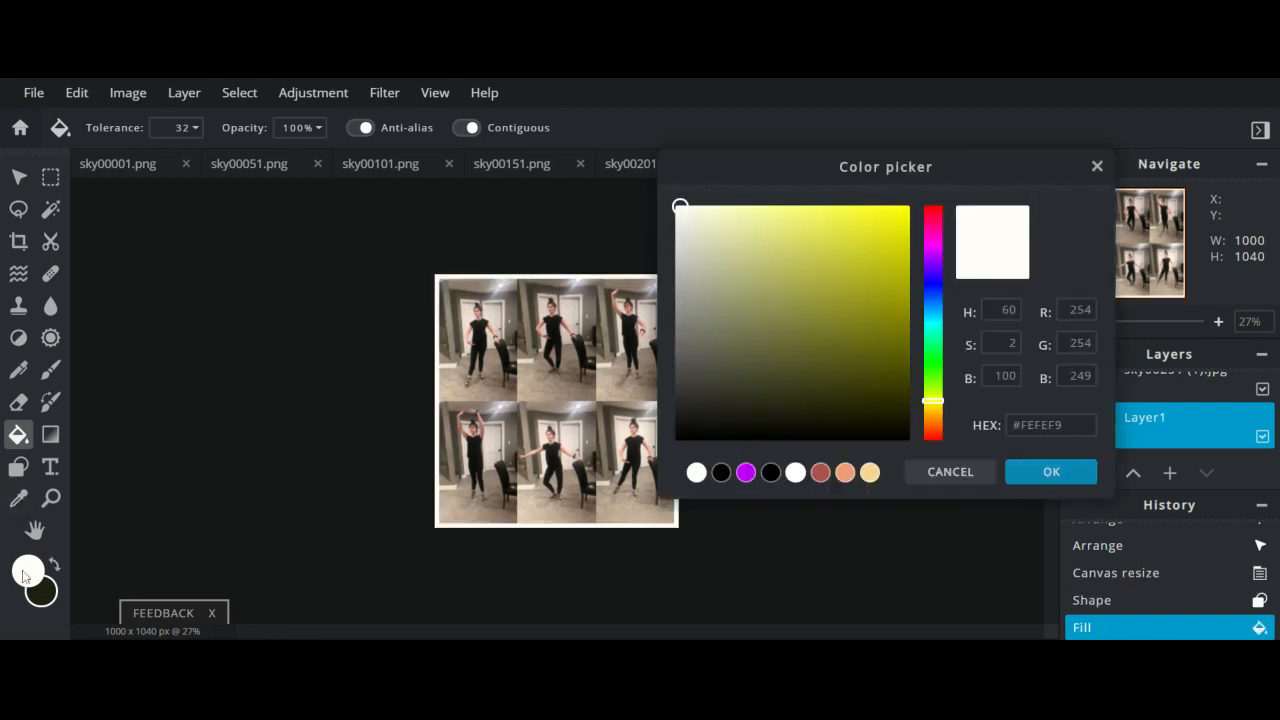
{"action": "left_click", "coordinate": [1040, 474]}
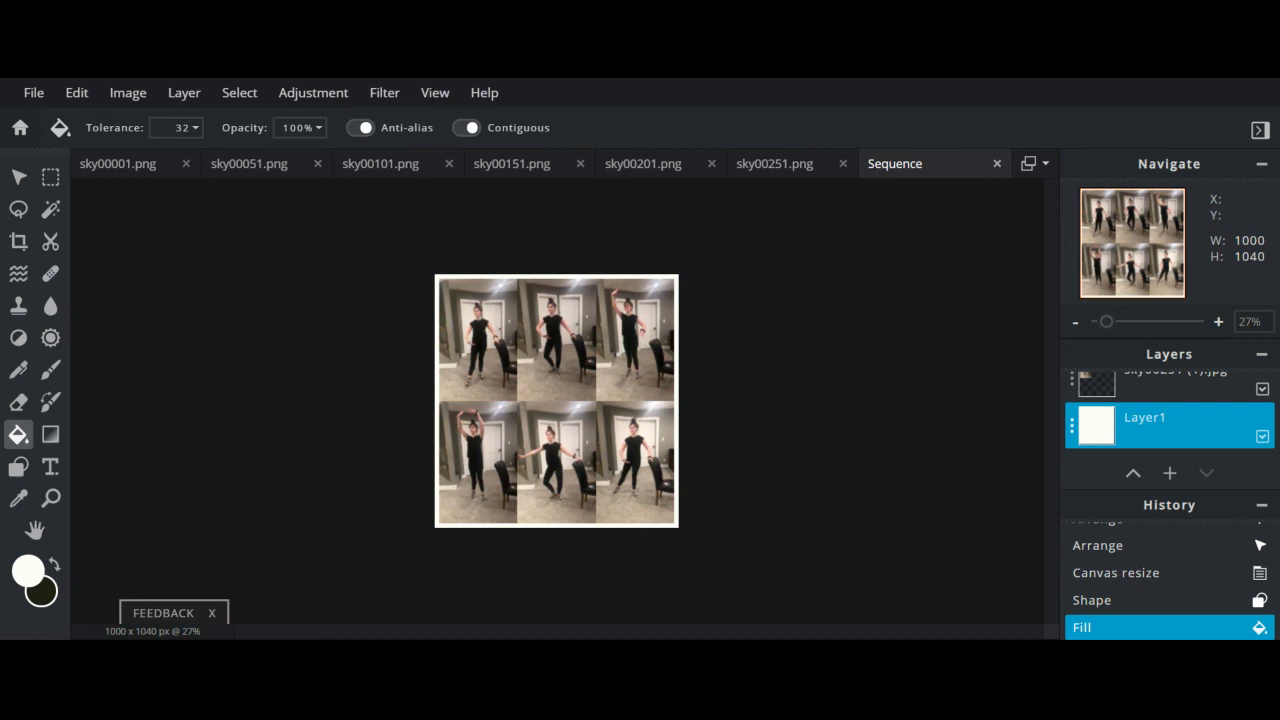
Resize the canvas to 1040 wide by 1100 high with the centre anchor.
{"action": "left_click", "coordinate": [136, 103]}
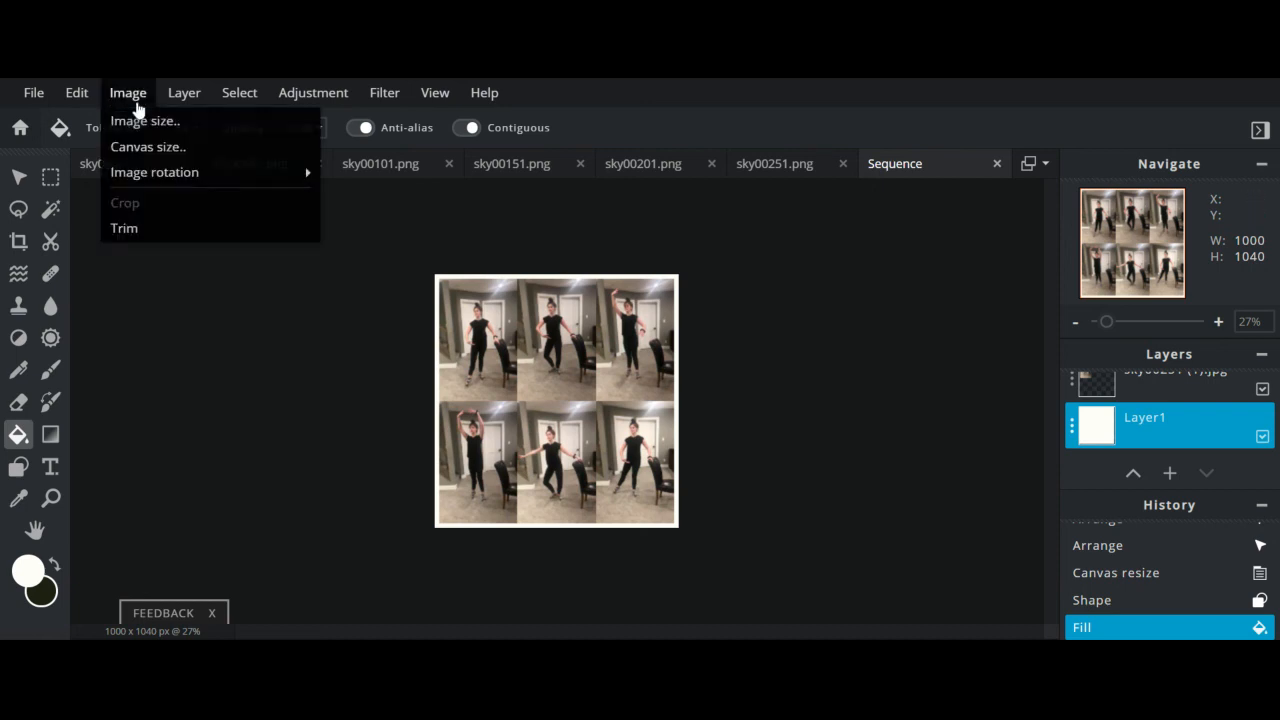
{"action": "left_click", "coordinate": [143, 147]}
{"action": "left_click", "coordinate": [1040, 170]}
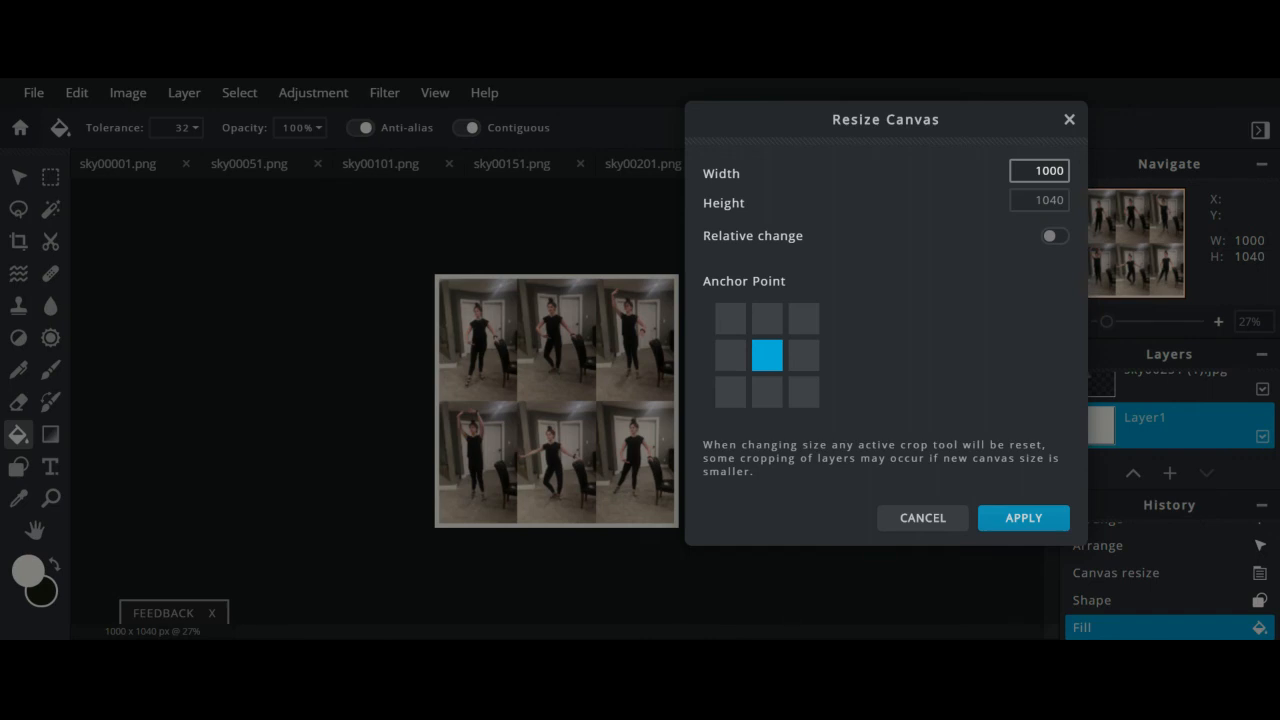
{"action": "key", "text": "ctrl+a"}
{"action": "type", "text": "104"}
{"action": "left_click_drag", "start_coordinate": [1049, 200], "coordinate": [1078, 214]}
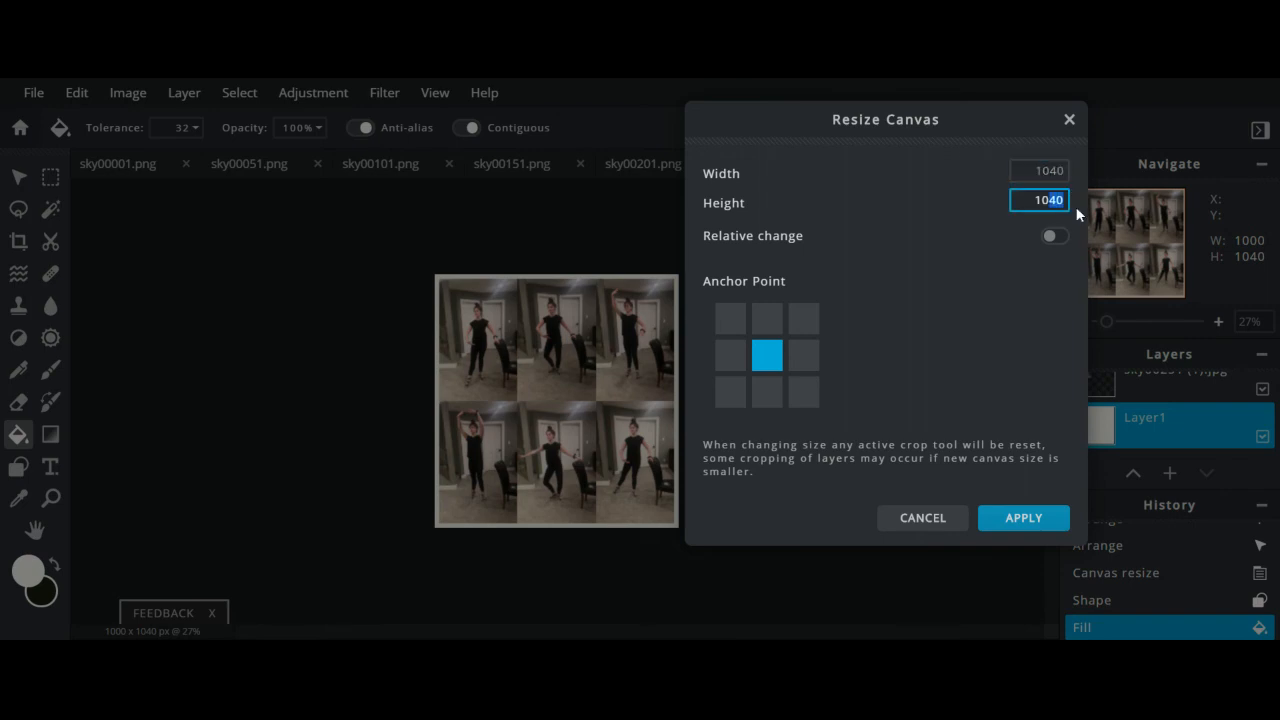
{"action": "type", "text": "8"}
{"action": "key", "text": "BackSpace"}
{"action": "type", "text": "20"}
{"action": "key", "text": "BackSpace"}
{"action": "key", "text": "BackSpace"}
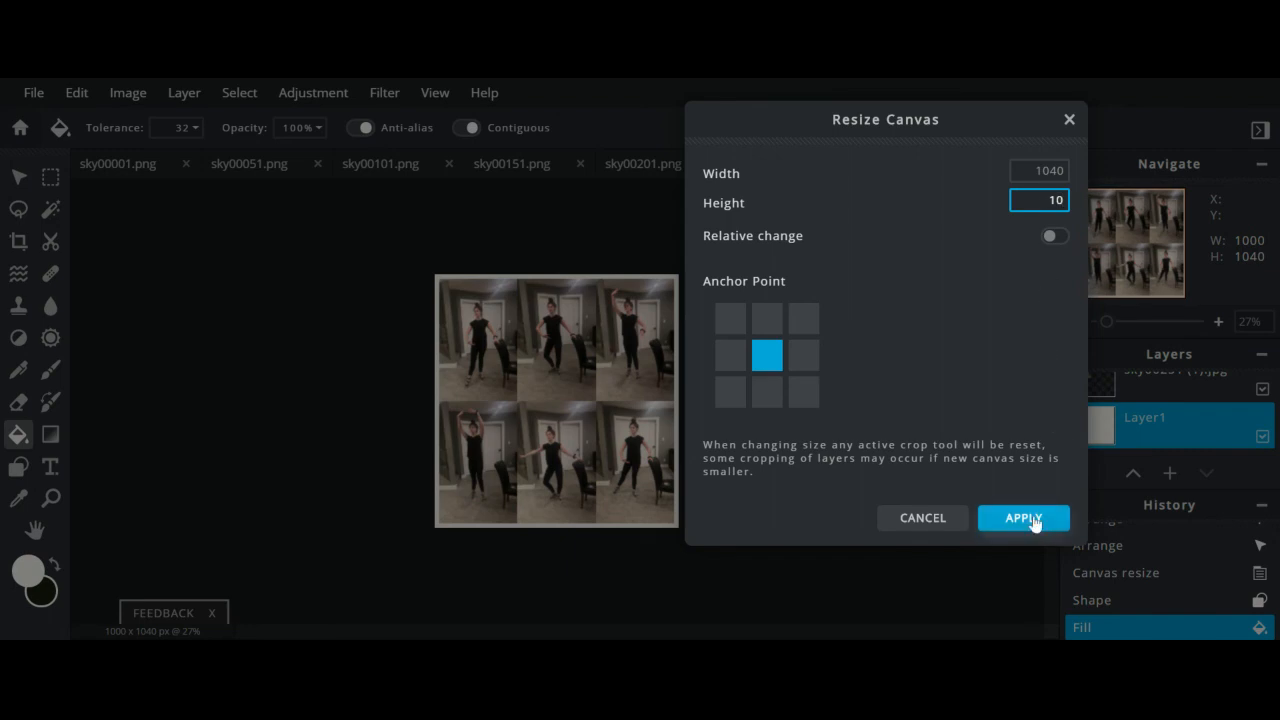
{"action": "type", "text": "100"}
{"action": "left_click", "coordinate": [1035, 521]}
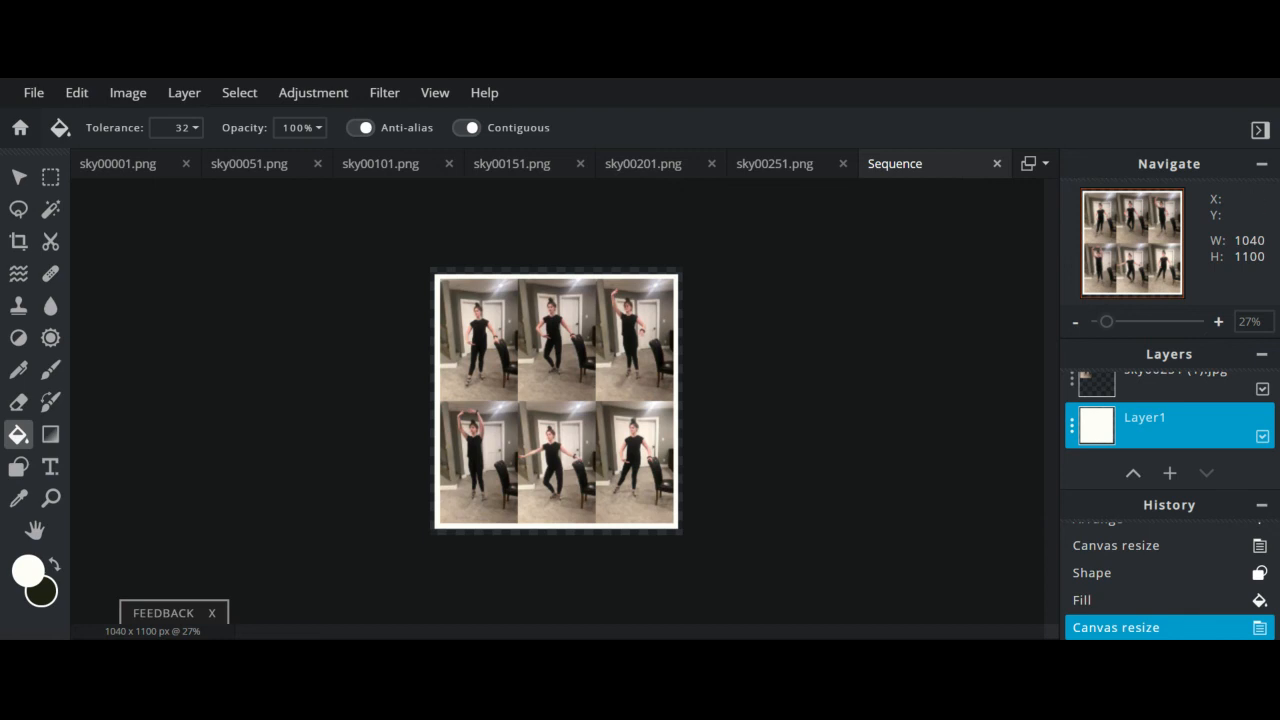
Stretch the white Layer1 background beyond its upper-left and lower-right corners so it covers the enlarged canvas.
{"action": "left_click", "coordinate": [19, 177]}
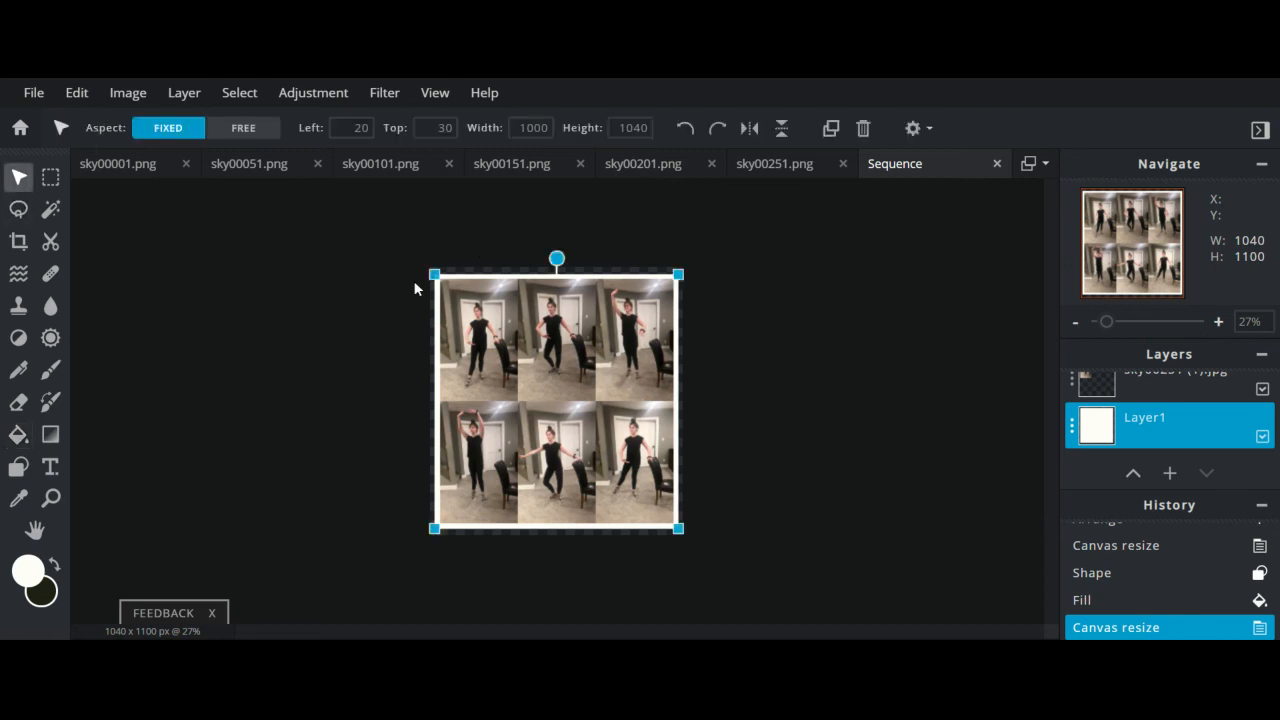
{"action": "left_click_drag", "start_coordinate": [433, 271], "coordinate": [425, 264]}
{"action": "left_click_drag", "start_coordinate": [679, 528], "coordinate": [686, 537]}
{"action": "left_click", "coordinate": [838, 482]}
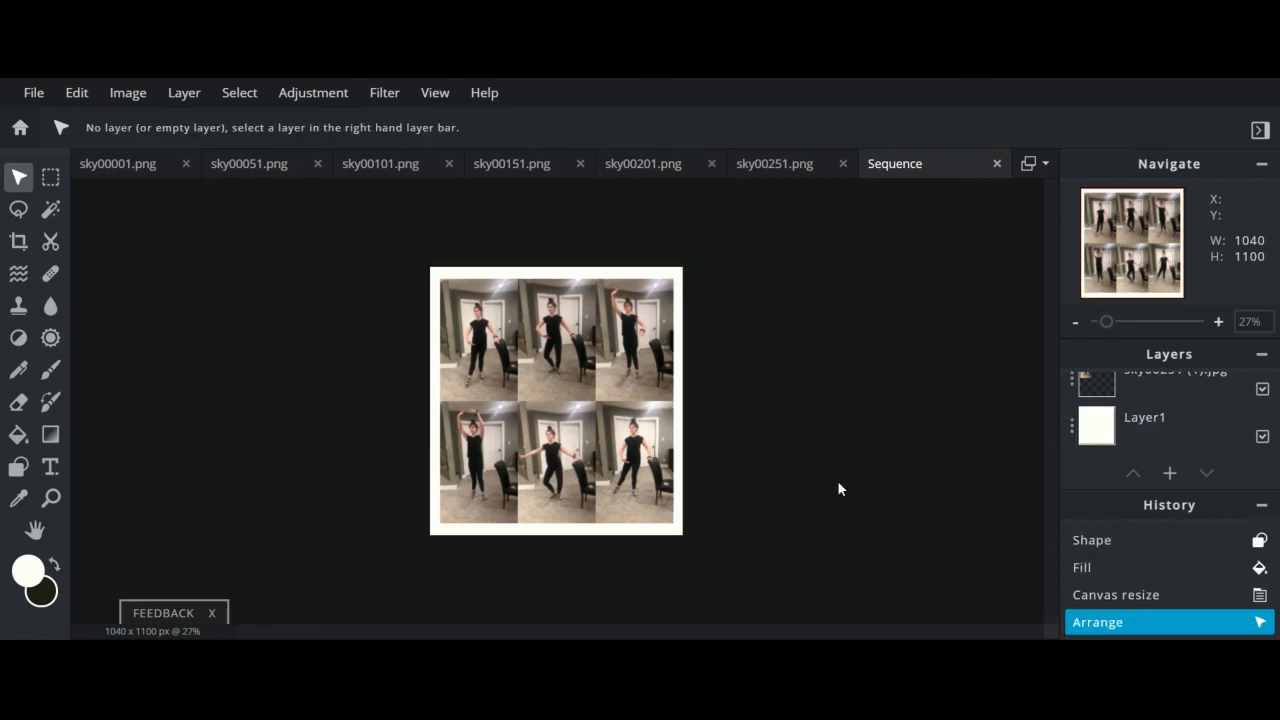
Move the frames apart over the white background, leaving narrow gaps between the columns and between the two rows.
{"action": "left_click", "coordinate": [482, 337]}
{"action": "left_click_drag", "start_coordinate": [482, 337], "coordinate": [614, 334]}
{"action": "left_click", "coordinate": [542, 330]}
{"action": "left_click_drag", "start_coordinate": [658, 486], "coordinate": [660, 485]}
{"action": "left_click_drag", "start_coordinate": [520, 470], "coordinate": [495, 472]}
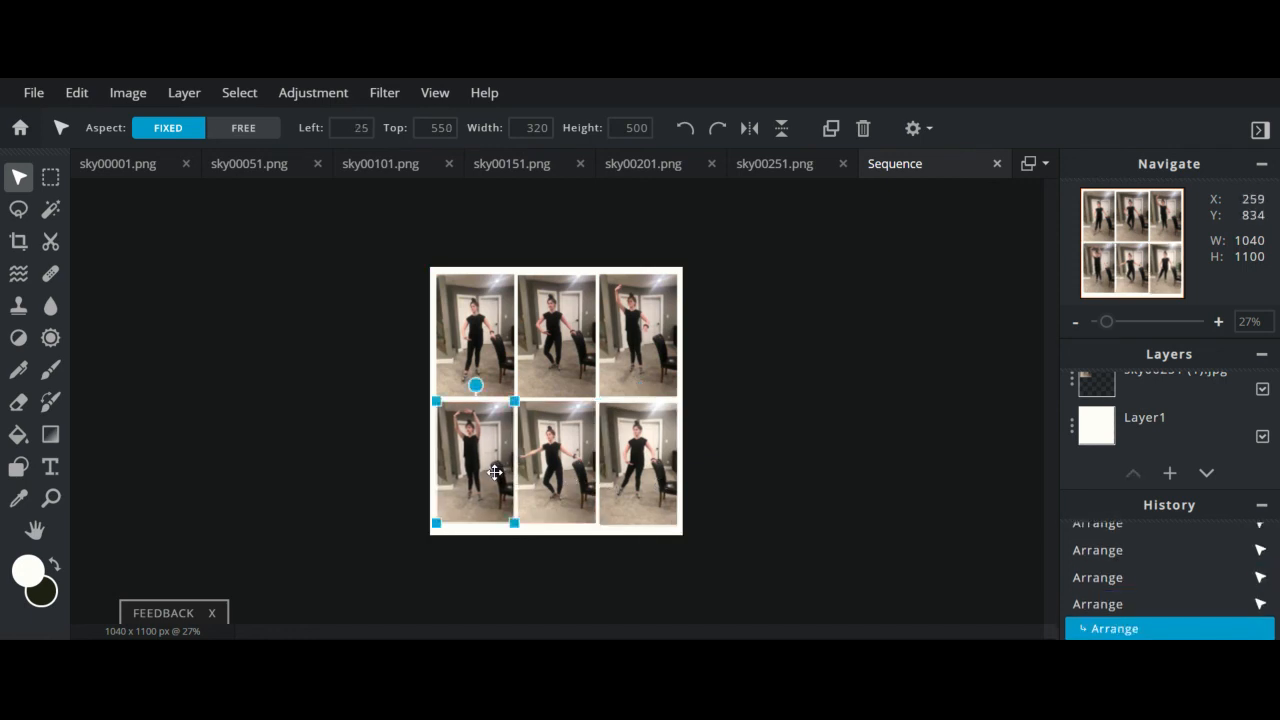
Nudge the lower row's left and middle frames slightly down, fine-tune the upper-left frame, and deselect.
{"action": "left_click", "coordinate": [573, 473]}
{"action": "left_click", "coordinate": [503, 480]}
{"action": "left_click", "coordinate": [570, 491]}
{"action": "left_click_drag", "start_coordinate": [570, 491], "coordinate": [496, 501]}
{"action": "left_click", "coordinate": [495, 497]}
{"action": "left_click", "coordinate": [488, 359]}
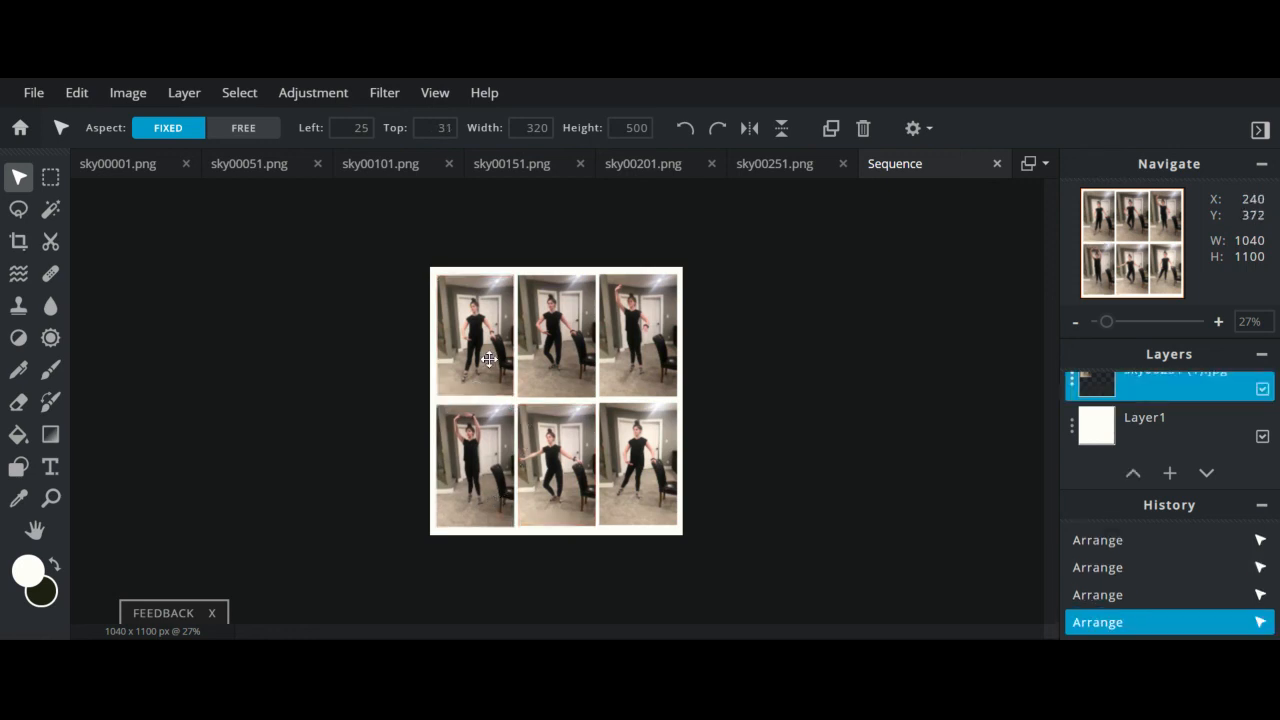
{"action": "left_click_drag", "start_coordinate": [488, 359], "coordinate": [488, 358]}
{"action": "left_click", "coordinate": [814, 368]}
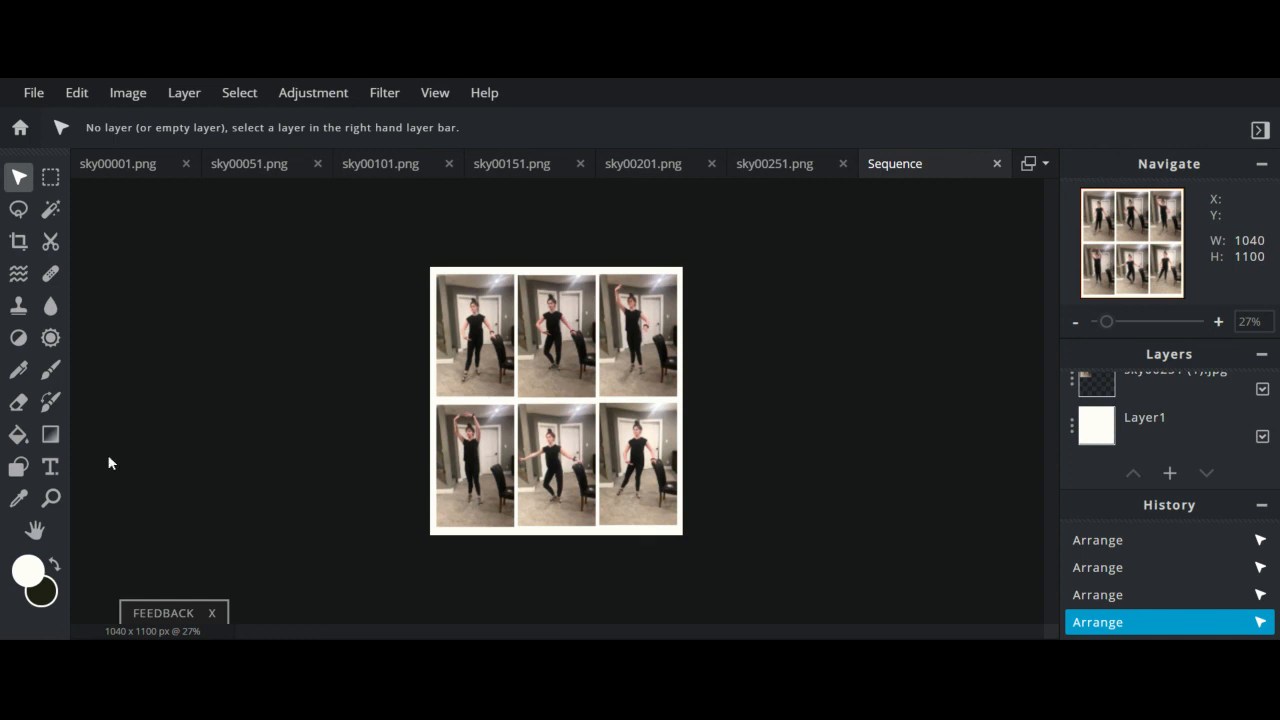
Download the collage as a JPG named Sequence Photography Pixlr with the quality raised above 90%.
{"action": "left_click", "coordinate": [51, 498]}
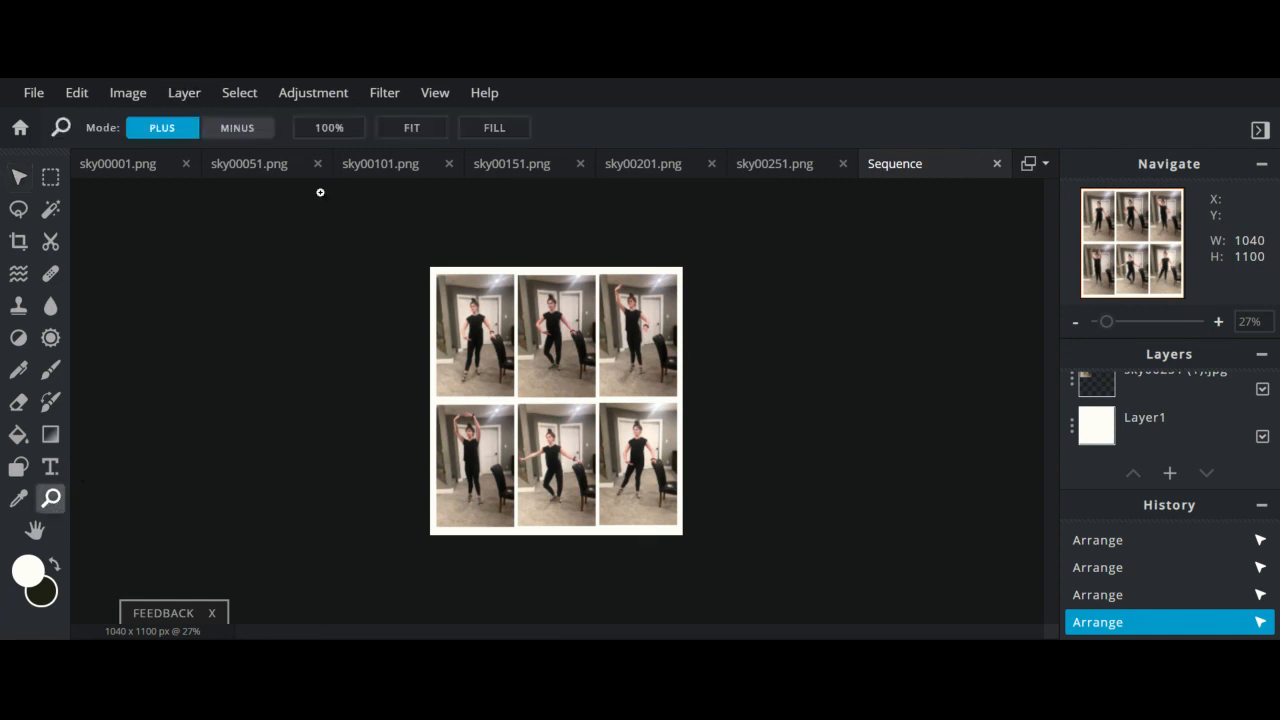
{"action": "left_click", "coordinate": [588, 350]}
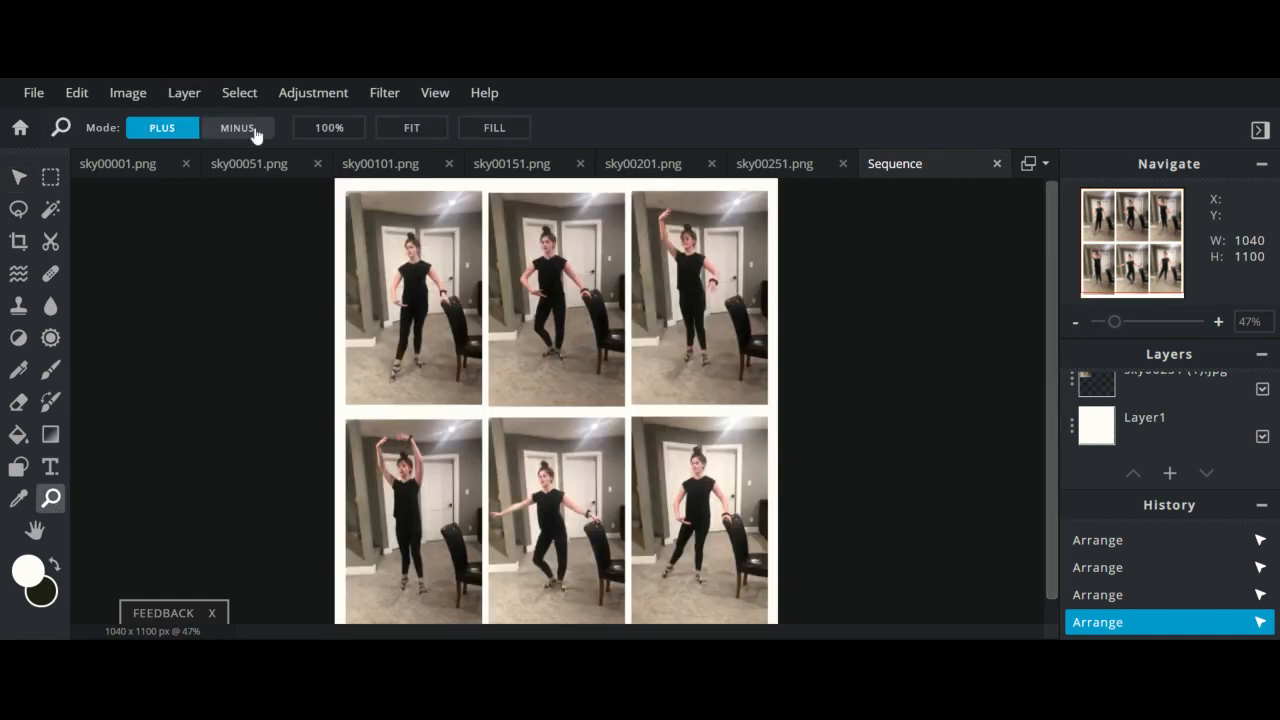
{"action": "left_click", "coordinate": [33, 93]}
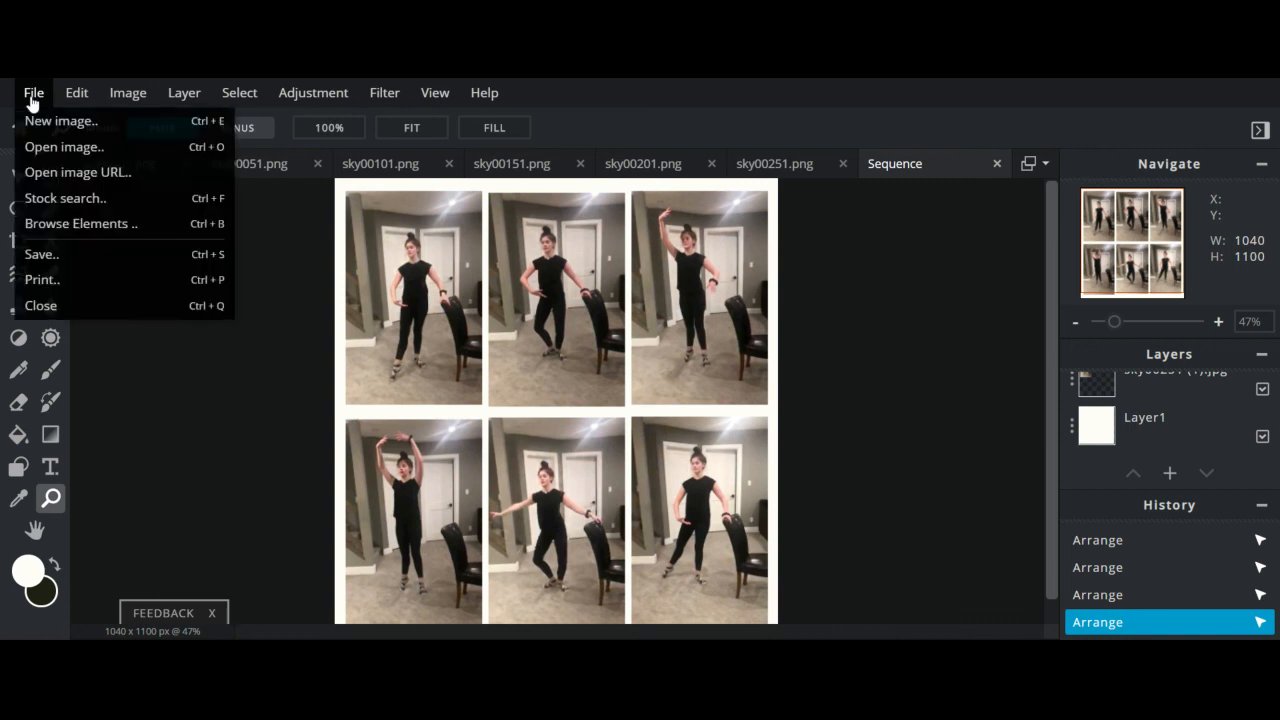
{"action": "left_click", "coordinate": [58, 256]}
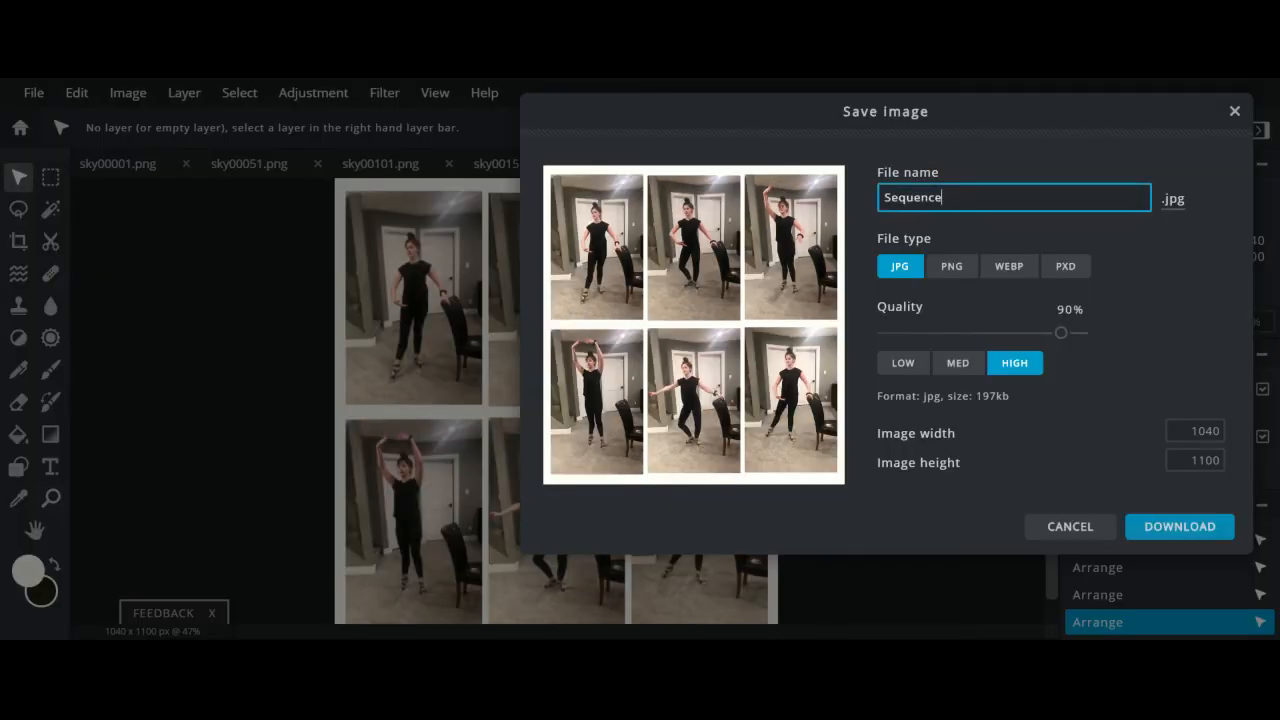
{"action": "type", "text": "Photography Pixlr"}
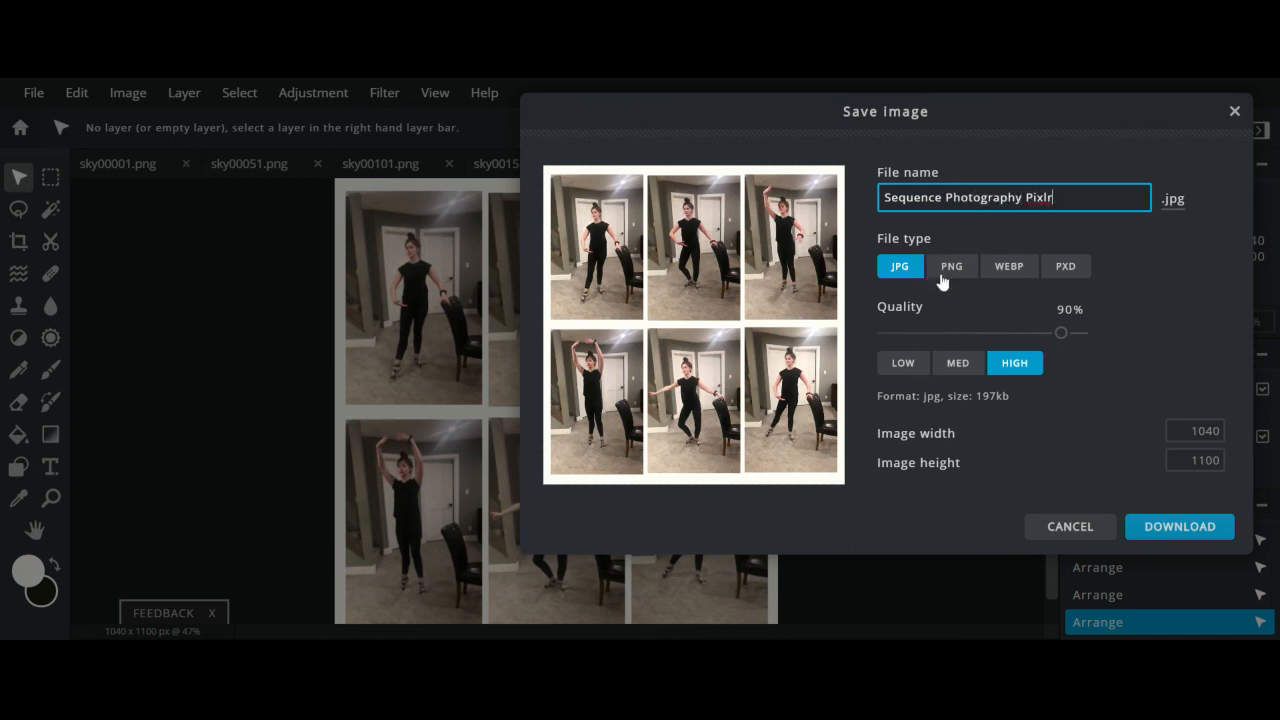
{"action": "left_click_drag", "start_coordinate": [1062, 336], "coordinate": [1084, 334]}
{"action": "left_click", "coordinate": [1186, 533]}
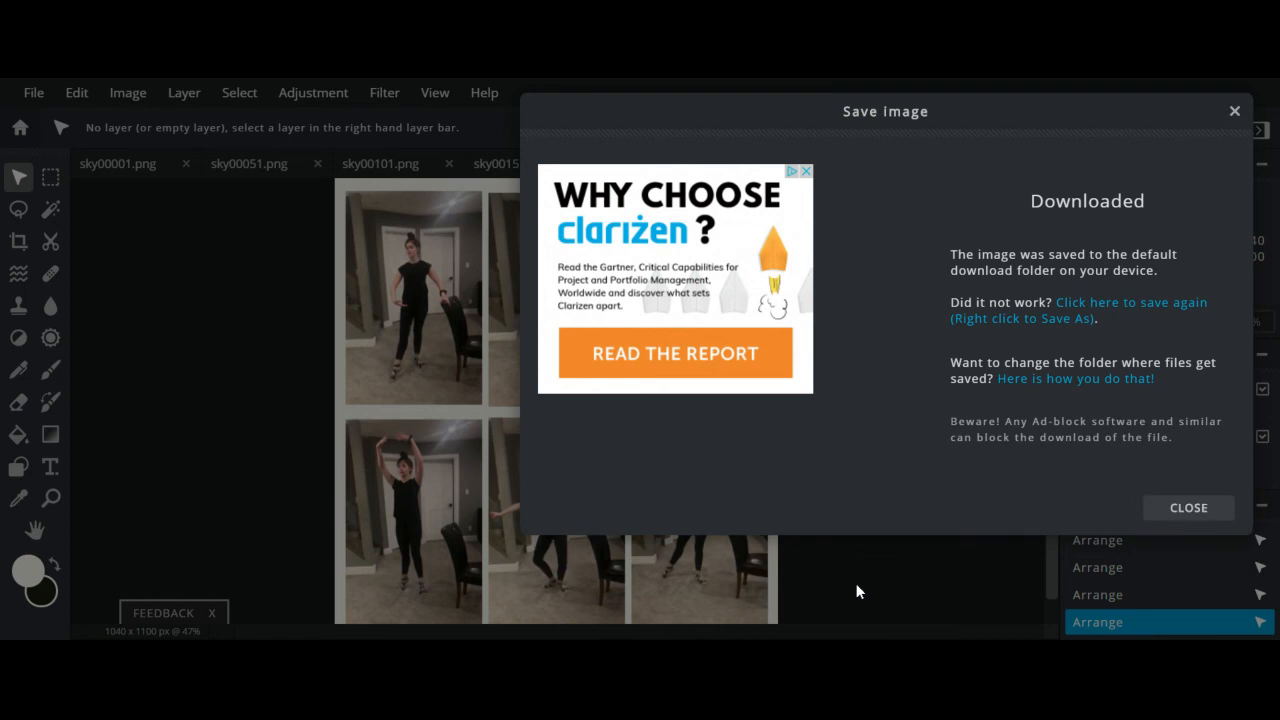
{"action": "left_click", "coordinate": [1172, 512]}
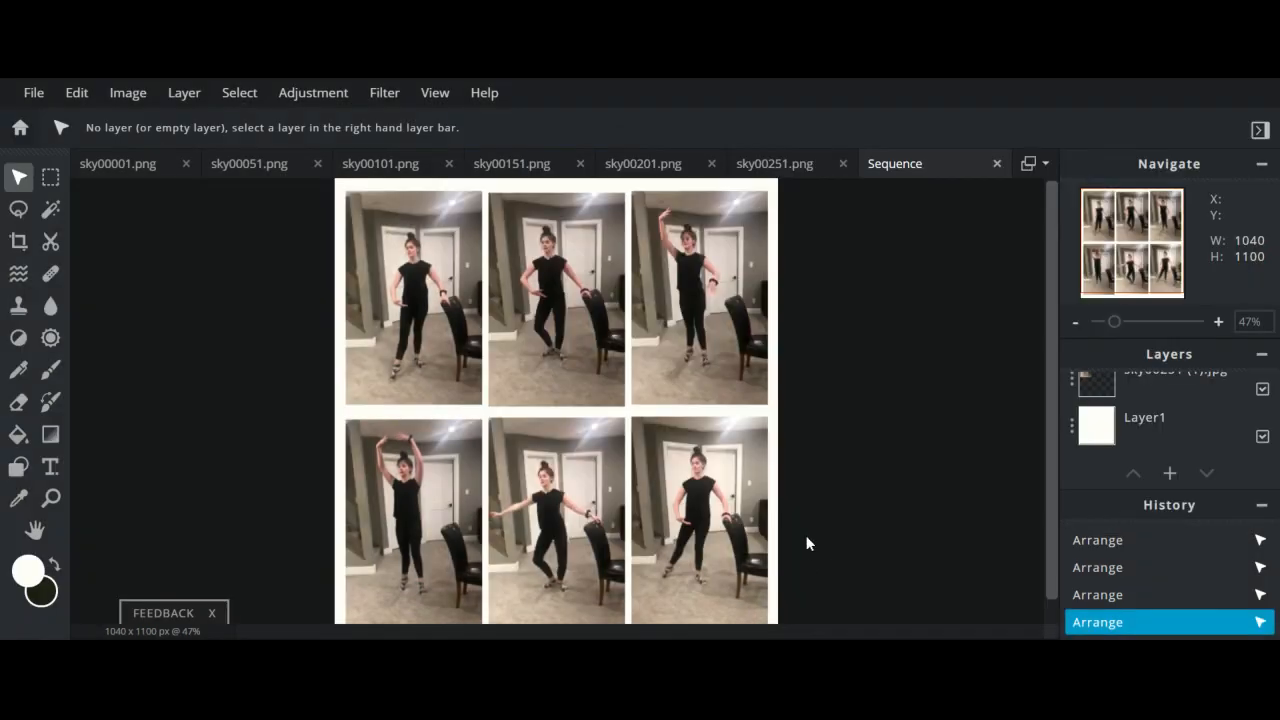